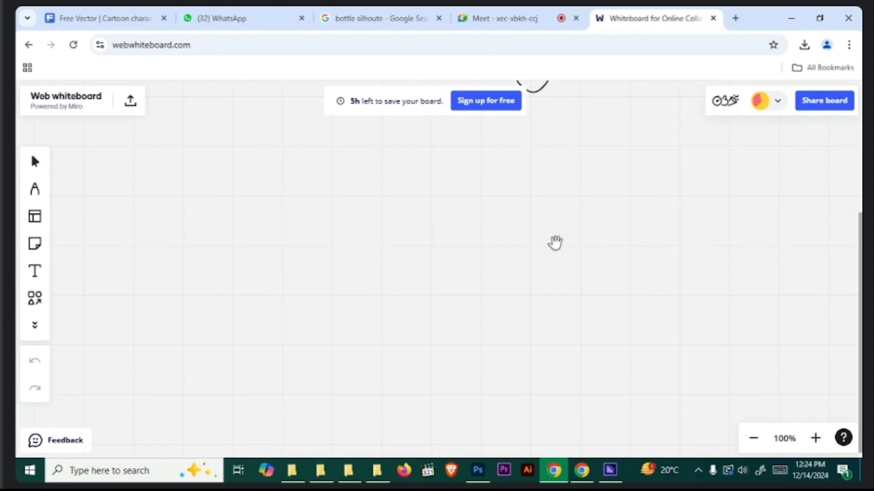
- Handwrite the heading "Color Correction" with the pen near the upper part of the board and underline "Correction"
click(34, 190)
drag(195, 152, 197, 176)
drag(205, 162, 216, 174)
drag(225, 162, 258, 152)
mouse_move(320, 142)
mouse_down()
mouse_move(328, 159)
mouse_move(355, 163)
mouse_move(456, 157)
mouse_up()
drag(268, 185, 415, 181)
- Handwrite the heading "Color Grading" beside the first one, and double-underline both "Correction" and "Grading"
mouse_move(567, 136)
mouse_down()
mouse_move(610, 162)
mouse_move(632, 145)
mouse_up()
mouse_move(682, 131)
mouse_down()
mouse_move(691, 159)
mouse_move(793, 157)
mouse_move(779, 193)
mouse_up()
drag(650, 183, 745, 179)
drag(299, 188, 363, 188)
drag(752, 198, 758, 200)
drag(684, 186, 716, 184)
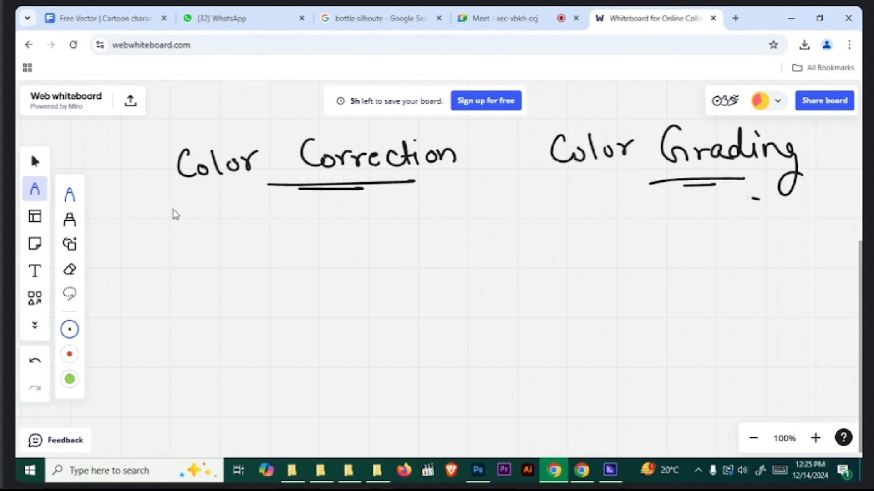
- Draw a downward arrow under "Color Correction" and handwrite "Light" beneath it
mouse_move(308, 205)
mouse_down()
mouse_move(308, 229)
mouse_move(318, 219)
mouse_up()
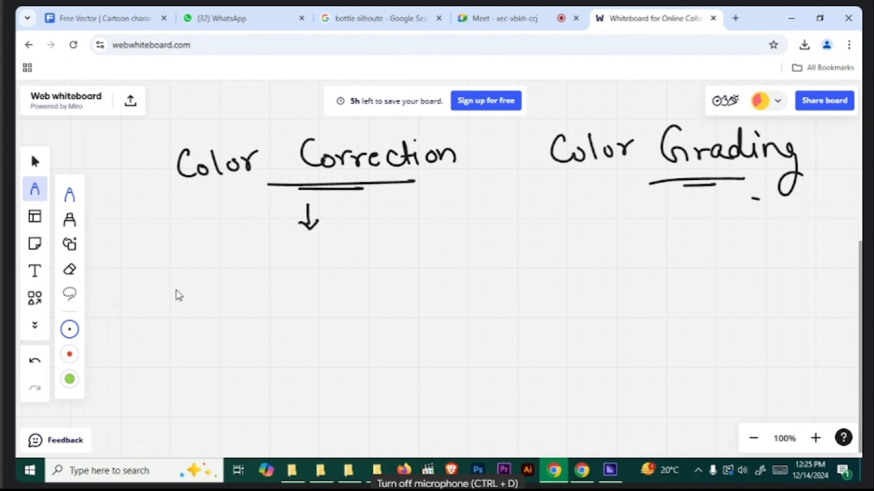
mouse_move(204, 247)
mouse_down()
mouse_move(218, 278)
mouse_move(253, 275)
mouse_up()
click(228, 254)
mouse_move(254, 251)
mouse_down()
mouse_move(256, 277)
mouse_move(267, 276)
mouse_up()
drag(275, 258, 282, 278)
- Complete the line after "Light" by handwriting "में adjustment.", undoing any stray stroke
mouse_move(272, 267)
mouse_down()
mouse_move(336, 273)
mouse_move(344, 287)
mouse_up()
mouse_move(321, 246)
mouse_down()
mouse_move(342, 251)
mouse_move(313, 260)
mouse_move(381, 273)
mouse_up()
click(343, 248)
mouse_move(390, 246)
mouse_down()
mouse_move(395, 288)
mouse_move(423, 279)
mouse_up()
click(399, 246)
mouse_move(435, 264)
mouse_down()
mouse_move(429, 279)
mouse_move(448, 279)
mouse_up()
mouse_move(438, 268)
mouse_down()
mouse_move(486, 275)
mouse_move(519, 278)
mouse_up()
drag(507, 264, 523, 262)
click(533, 270)
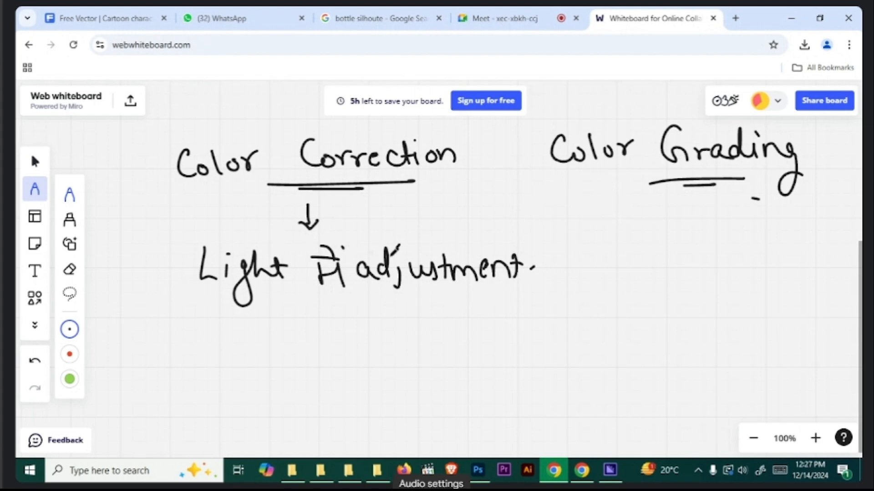
drag(587, 276, 574, 272)
key(ctrl+z)
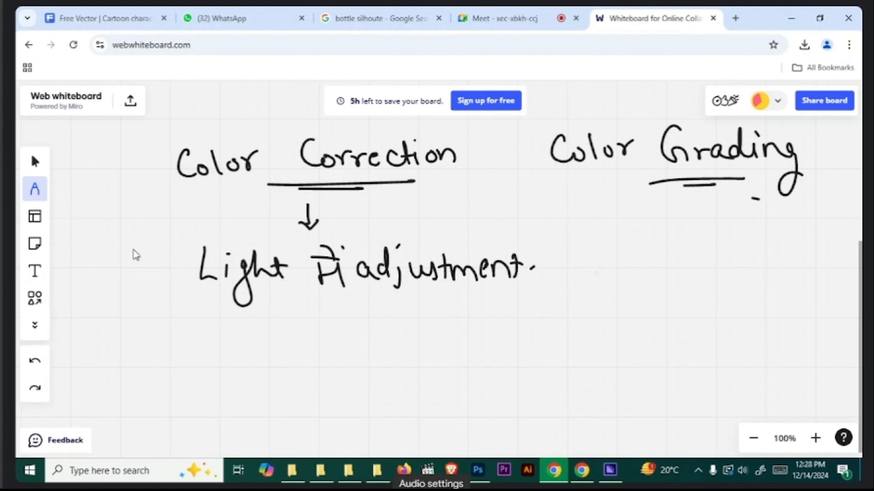
- Handwrite "atmospheric color" below the light note, double-underline it, and draw a curved arrow from it up to "Color Correction"
mouse_move(175, 348)
mouse_down()
mouse_move(234, 358)
mouse_move(260, 335)
mouse_move(298, 351)
mouse_move(319, 350)
mouse_move(322, 338)
mouse_move(354, 360)
mouse_up()
mouse_move(394, 341)
mouse_down()
mouse_move(400, 358)
mouse_move(457, 346)
mouse_up()
drag(309, 397, 351, 397)
mouse_move(143, 339)
mouse_down()
mouse_move(150, 211)
mouse_move(189, 201)
mouse_up()
drag(170, 196, 185, 213)
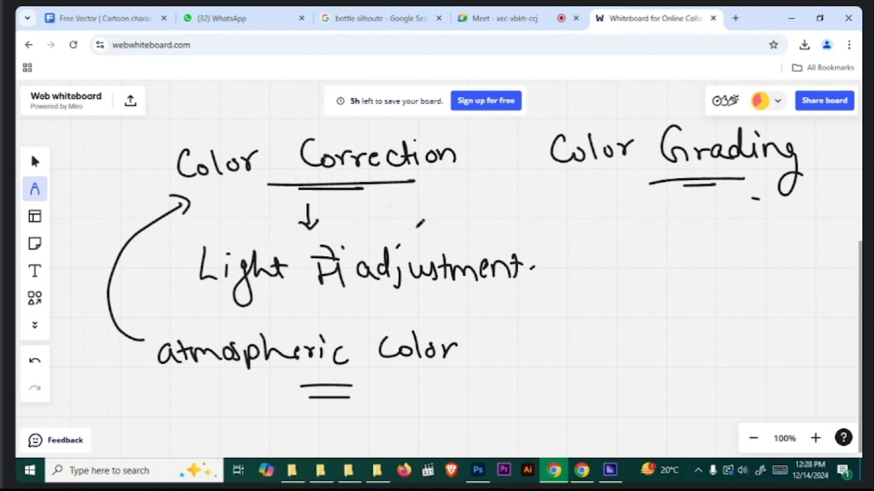
- Below "atmospheric color", draw a circle with an arrow to the word "Yellow", followed by another right-pointing arrow
scroll(468, 316, down, 3)
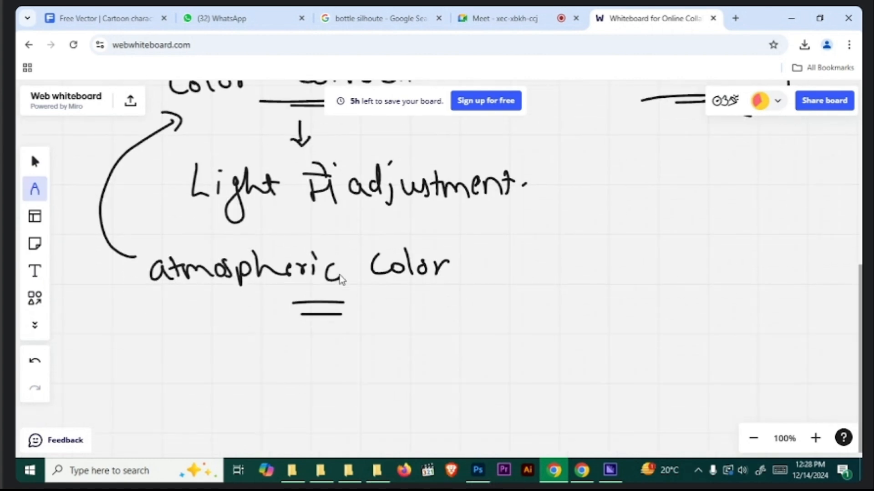
drag(203, 341, 203, 339)
drag(228, 370, 283, 363)
mouse_move(276, 352)
mouse_down()
mouse_move(281, 369)
mouse_move(309, 366)
mouse_up()
drag(315, 355, 310, 382)
mouse_move(322, 368)
mouse_down()
mouse_move(348, 350)
mouse_move(356, 372)
mouse_up()
mouse_move(371, 360)
mouse_down()
mouse_move(409, 348)
mouse_move(461, 366)
mouse_up()
drag(449, 357, 450, 380)
- Draw a second circle with an arrow to the word "Blue", and add an arrow pointing at "Yellow"
mouse_move(499, 335)
mouse_down()
mouse_move(497, 371)
mouse_move(499, 339)
mouse_up()
mouse_move(535, 362)
mouse_down()
mouse_move(576, 362)
mouse_move(569, 376)
mouse_up()
drag(582, 338, 584, 367)
mouse_move(584, 339)
mouse_down()
mouse_move(588, 367)
mouse_move(602, 370)
mouse_up()
drag(610, 353, 650, 366)
drag(445, 304, 410, 340)
drag(407, 322, 432, 335)
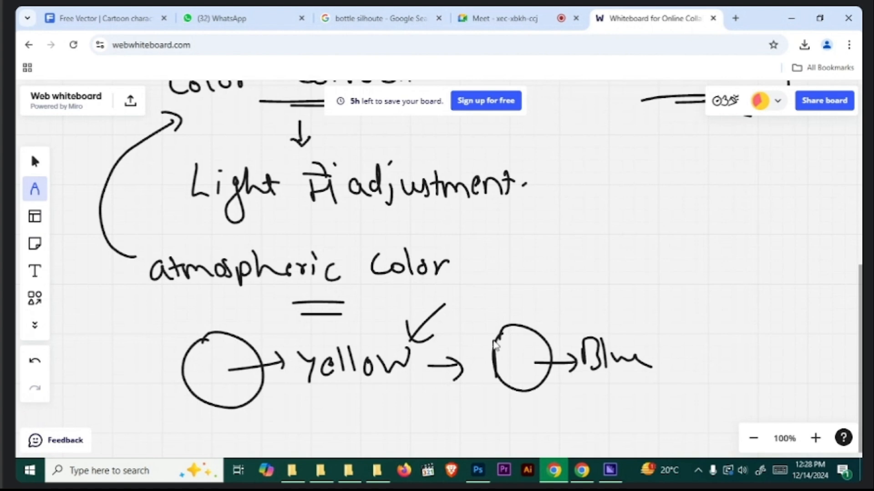
drag(480, 313, 509, 338)
drag(503, 313, 481, 339)
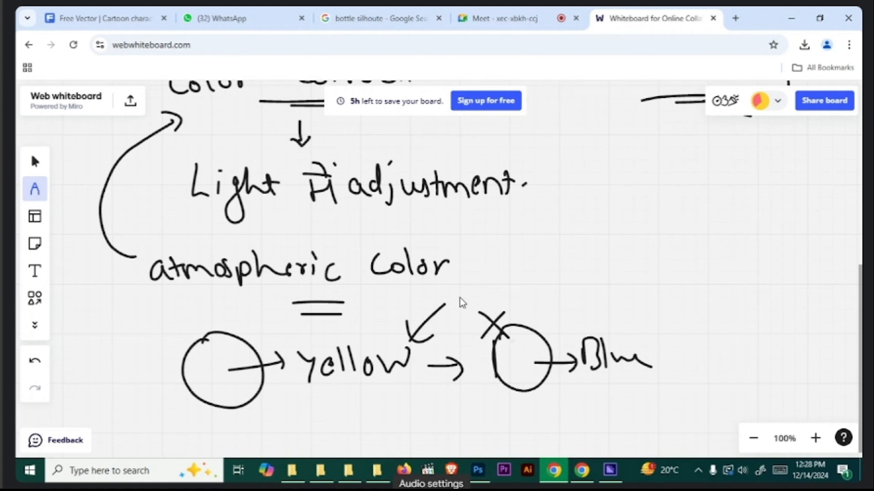
key(ctrl+z)
key(ctrl+z)
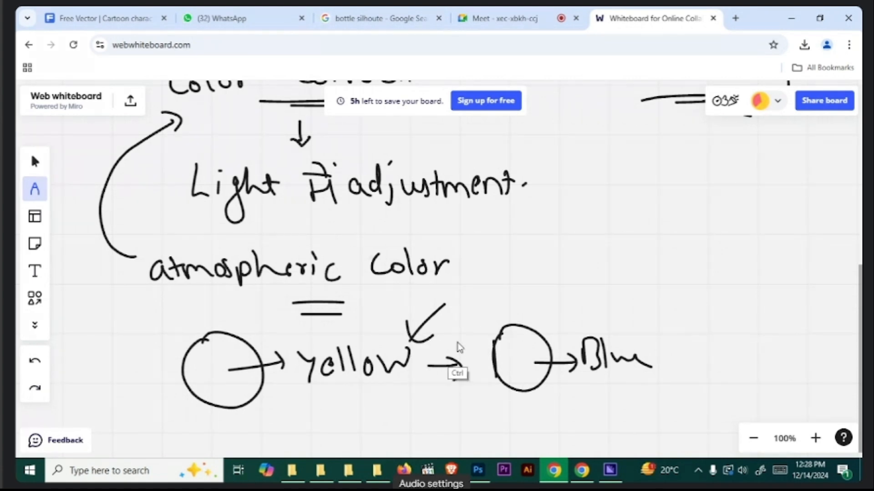
- Draw a curved arrow from "Yellow" to the second circle and put a cross mark after "atmospheric color"
drag(440, 335, 487, 336)
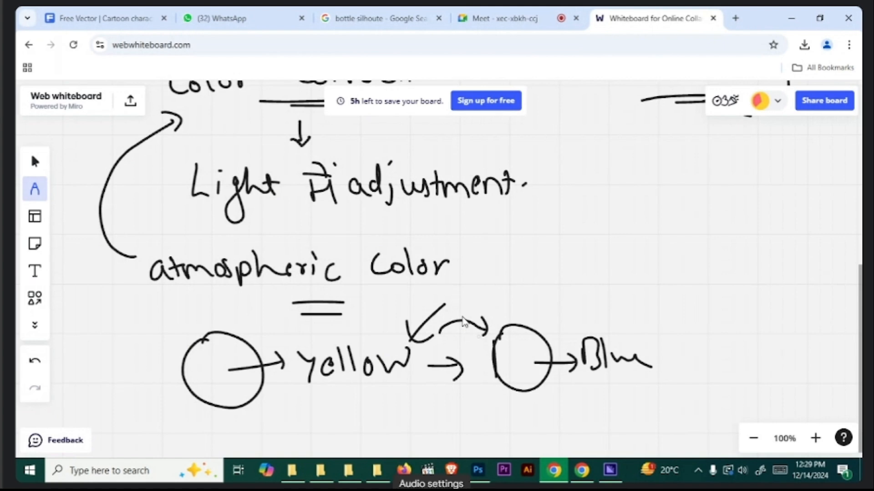
key(h)
drag(486, 301, 466, 368)
key(p)
mouse_move(438, 340)
mouse_down()
mouse_move(434, 348)
mouse_move(483, 347)
mouse_up()
key(ctrl+z)
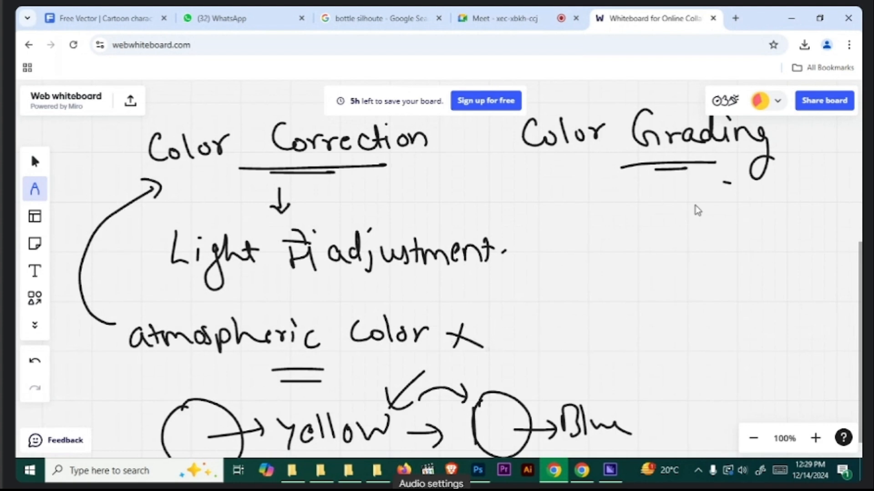
- Handwrite "Colors में changes" below the "Color Grading" heading
drag(665, 273, 620, 281)
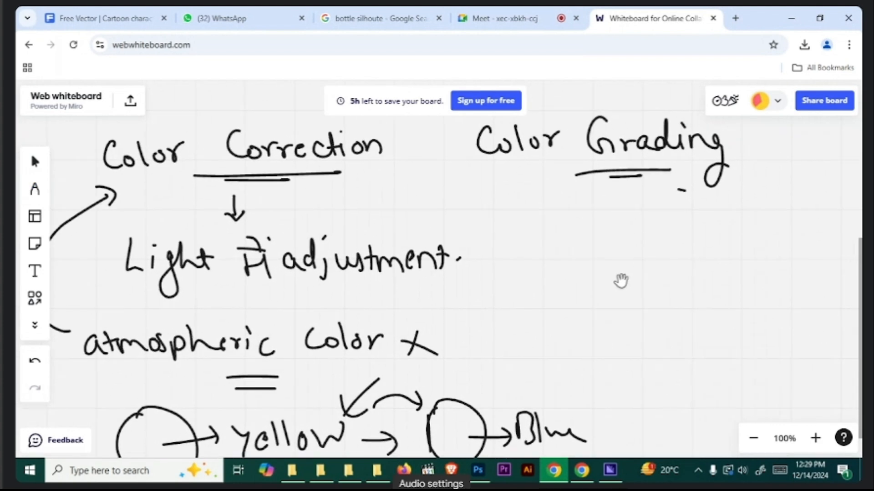
mouse_move(571, 237)
mouse_down()
mouse_move(570, 252)
mouse_move(594, 245)
mouse_move(681, 253)
mouse_up()
drag(663, 218, 683, 235)
drag(689, 215, 693, 221)
mouse_move(660, 234)
mouse_down()
mouse_move(691, 236)
mouse_move(727, 256)
mouse_up()
mouse_move(734, 223)
mouse_down()
mouse_move(746, 248)
mouse_move(804, 248)
mouse_move(784, 270)
mouse_move(836, 260)
mouse_up()
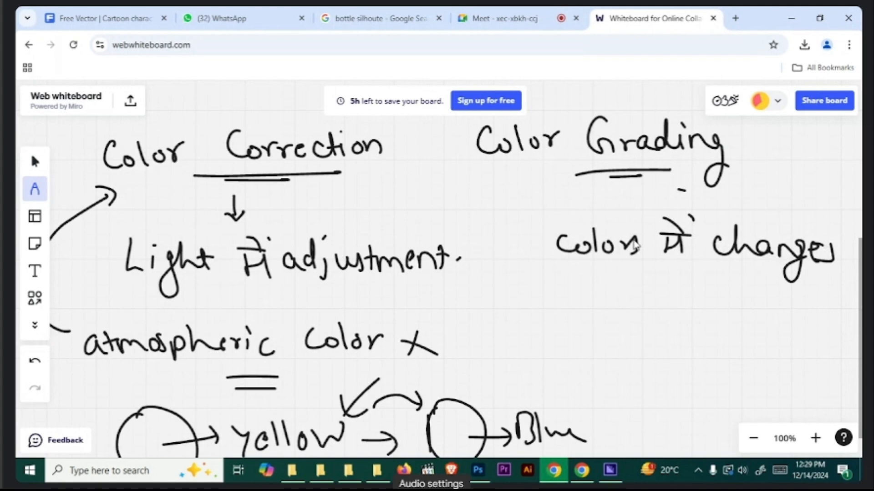
- In the empty area below the notes, draw a large circle and handwrite "object" inside it
scroll(628, 237, down, 3)
scroll(532, 284, up, 1)
scroll(500, 307, down, 6)
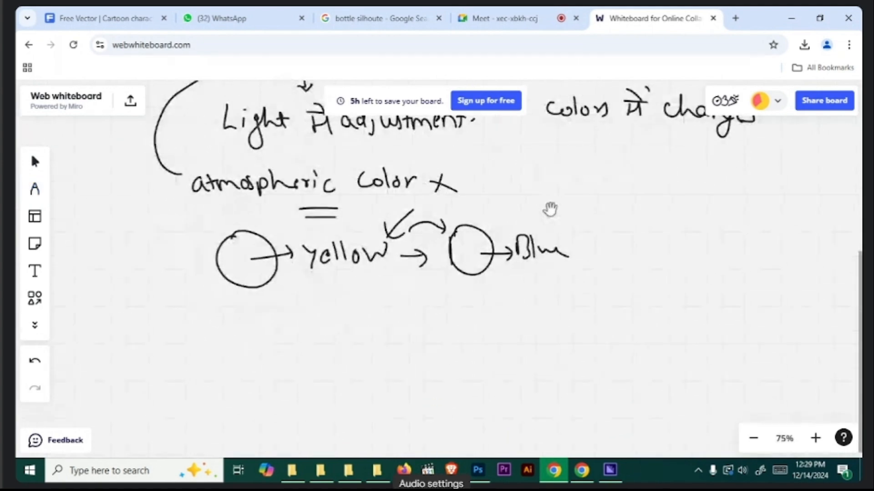
scroll(564, 213, down, 2)
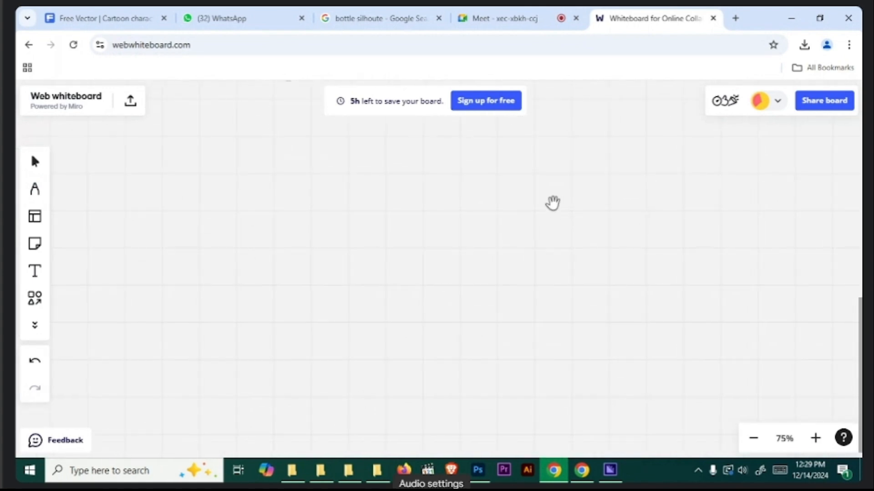
key(p)
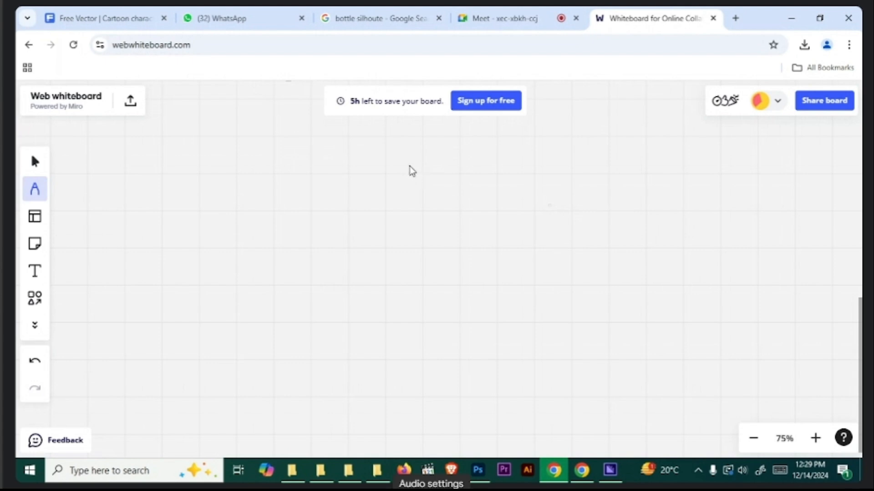
mouse_move(404, 143)
mouse_down()
mouse_move(421, 225)
mouse_move(505, 177)
mouse_move(445, 129)
mouse_move(396, 151)
mouse_up()
mouse_move(406, 178)
mouse_down()
mouse_move(438, 200)
mouse_move(484, 189)
mouse_move(488, 178)
mouse_up()
- Draw an arrow pointing at the object circle from the upper right and label it "Light." with a double underline
drag(572, 115, 527, 159)
drag(533, 144, 549, 158)
mouse_move(627, 117)
mouse_down()
mouse_move(619, 150)
mouse_move(627, 119)
mouse_up()
mouse_move(634, 100)
mouse_down()
mouse_move(650, 128)
mouse_move(665, 128)
mouse_up()
click(678, 121)
drag(603, 145, 644, 147)
drag(642, 152, 604, 152)
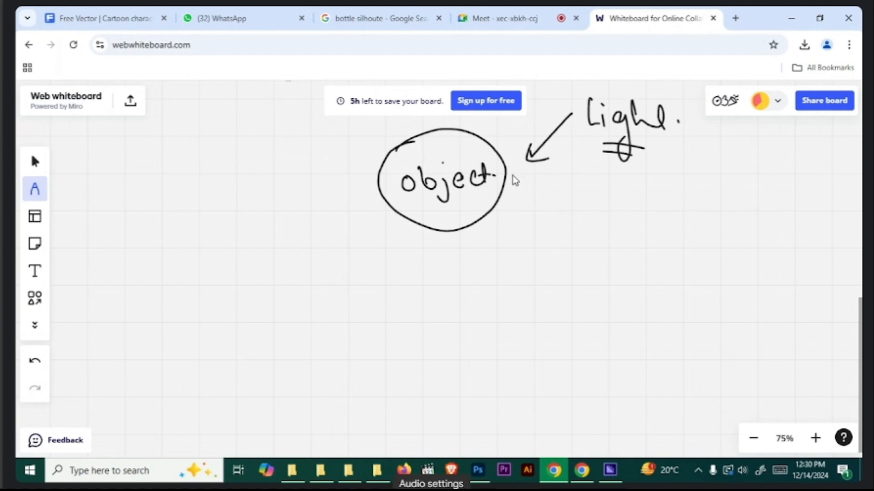
- Draw a downward arrow below the object circle and handwrite "Tones" beside it
drag(447, 240, 448, 263)
drag(439, 257, 481, 253)
mouse_move(471, 254)
mouse_down()
mouse_move(471, 273)
mouse_move(486, 266)
mouse_move(513, 277)
mouse_up()
- Draw a horizontal branch line under "Tones" with five downward arrows spaced along it
mouse_move(526, 268)
mouse_down()
mouse_move(491, 303)
mouse_move(271, 302)
mouse_move(137, 319)
mouse_move(142, 328)
mouse_up()
drag(133, 317, 164, 320)
mouse_move(500, 304)
mouse_down()
mouse_move(829, 308)
mouse_move(828, 329)
mouse_up()
drag(817, 322, 831, 323)
drag(492, 305, 492, 324)
drag(485, 316, 508, 315)
drag(639, 313, 639, 331)
drag(631, 324, 650, 324)
mouse_move(283, 302)
mouse_down()
mouse_move(283, 327)
mouse_move(291, 322)
mouse_up()
- Label the first two tone branches "Black" and "Shadow"
mouse_move(98, 351)
mouse_down()
mouse_move(97, 363)
mouse_move(119, 361)
mouse_move(156, 381)
mouse_up()
drag(169, 364, 167, 382)
mouse_move(178, 351)
mouse_down()
mouse_move(178, 382)
mouse_move(200, 373)
mouse_up()
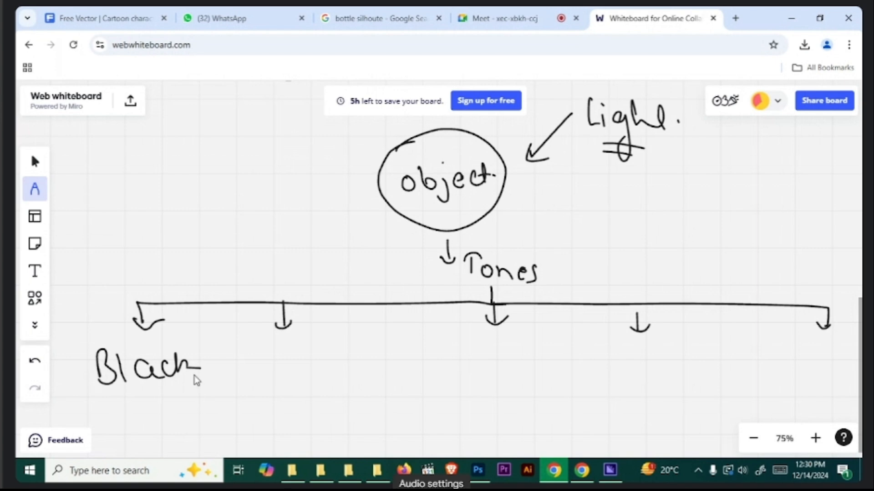
mouse_move(272, 348)
mouse_down()
mouse_move(258, 372)
mouse_move(283, 372)
mouse_move(329, 350)
mouse_move(354, 365)
mouse_move(376, 347)
mouse_up()
- Handwrite "Midtone" under the middle branch arrow
mouse_move(437, 377)
mouse_down()
mouse_move(435, 356)
mouse_move(473, 366)
mouse_up()
mouse_move(478, 367)
mouse_down()
mouse_move(478, 350)
mouse_move(514, 373)
mouse_up()
mouse_move(512, 342)
mouse_down()
mouse_move(512, 369)
mouse_move(523, 354)
mouse_up()
drag(523, 359, 535, 364)
drag(537, 364, 569, 370)
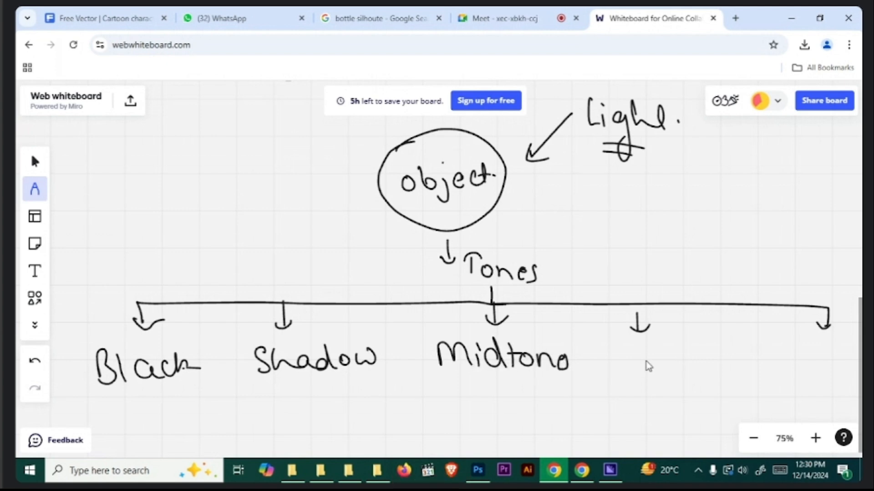
- Handwrite "Highlights" under the fourth branch arrow
drag(625, 361, 645, 360)
drag(646, 350, 647, 369)
drag(654, 359, 665, 393)
drag(678, 345, 689, 369)
mouse_move(696, 346)
mouse_down()
mouse_move(699, 369)
mouse_move(710, 370)
mouse_up()
drag(708, 350, 712, 392)
mouse_move(723, 344)
mouse_down()
mouse_move(725, 368)
mouse_move(744, 369)
mouse_up()
mouse_move(747, 345)
mouse_down()
mouse_move(753, 369)
mouse_move(726, 371)
mouse_up()
drag(750, 360, 755, 374)
- Handwrite "White(s)." under the last branch arrow at 50% zoom
key(ctrl+minus)
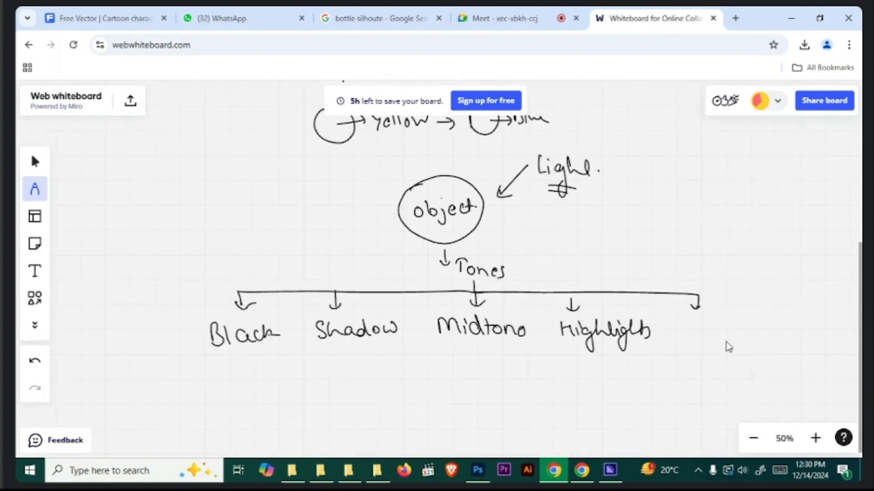
drag(684, 322, 751, 339)
drag(757, 329, 763, 340)
click(768, 336)
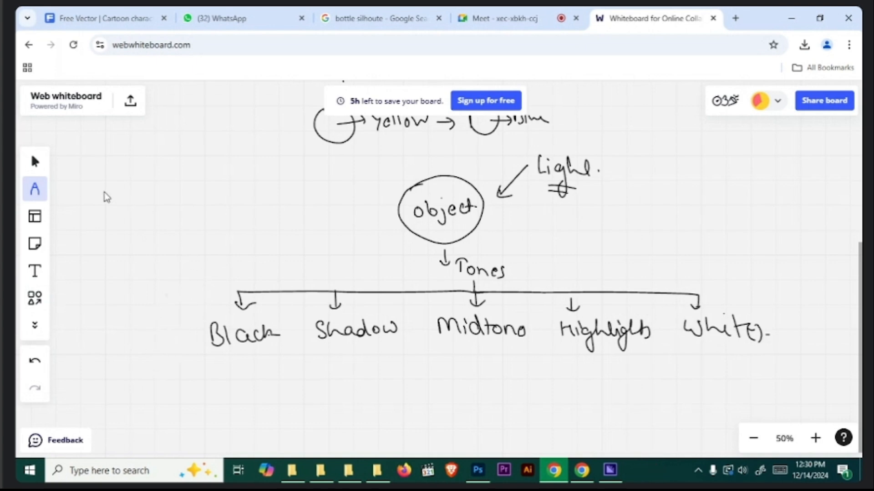
- With the red pen, draw one box around Black and Shadow and another around Highlights and White(s)
click(36, 195)
click(70, 354)
mouse_move(196, 267)
mouse_down()
mouse_move(380, 269)
mouse_move(404, 354)
mouse_move(242, 368)
mouse_move(186, 291)
mouse_move(229, 264)
mouse_up()
mouse_move(544, 351)
mouse_down()
mouse_move(538, 263)
mouse_move(767, 282)
mouse_move(737, 362)
mouse_move(548, 360)
mouse_up()
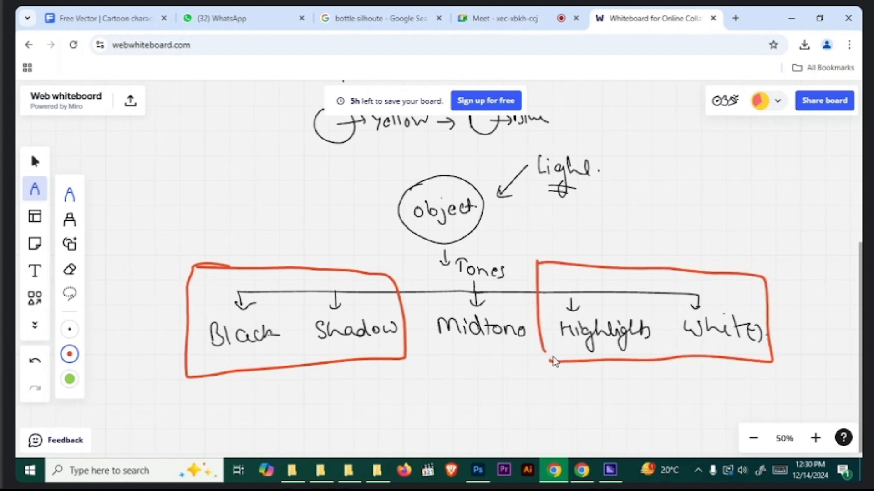
- Label the Highlights/White box "Brighter tones" and the Black/Shadow box "Darker tones" in red, and double-underline "Midtone"
mouse_move(571, 408)
mouse_down()
mouse_move(575, 396)
mouse_move(637, 427)
mouse_move(644, 378)
mouse_move(701, 398)
mouse_move(803, 403)
mouse_up()
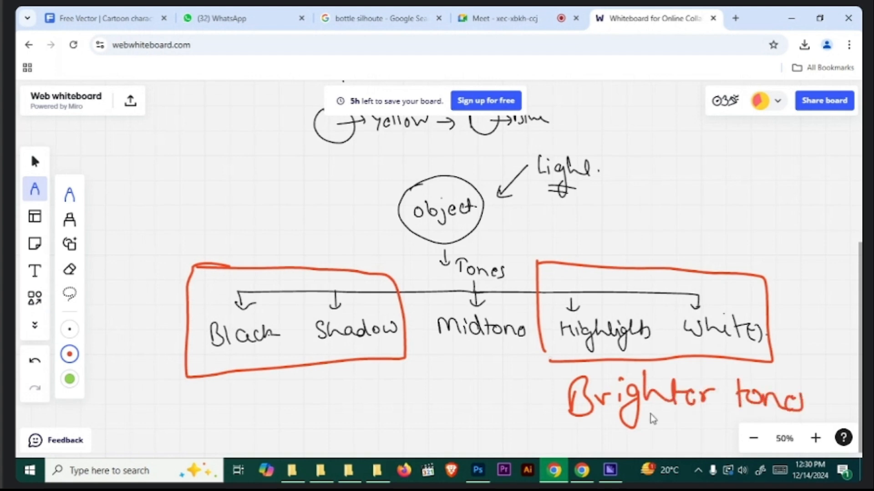
mouse_move(202, 389)
mouse_down()
mouse_move(204, 418)
mouse_move(427, 402)
mouse_up()
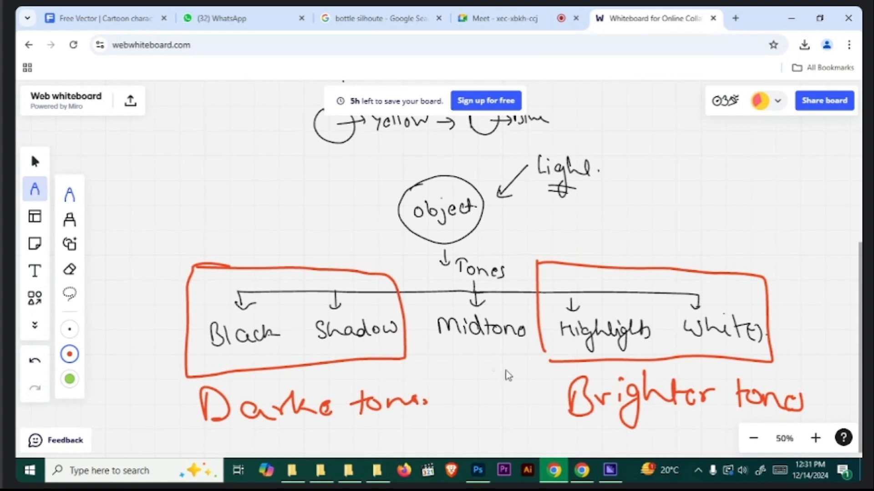
drag(498, 359, 468, 362)
click(69, 354)
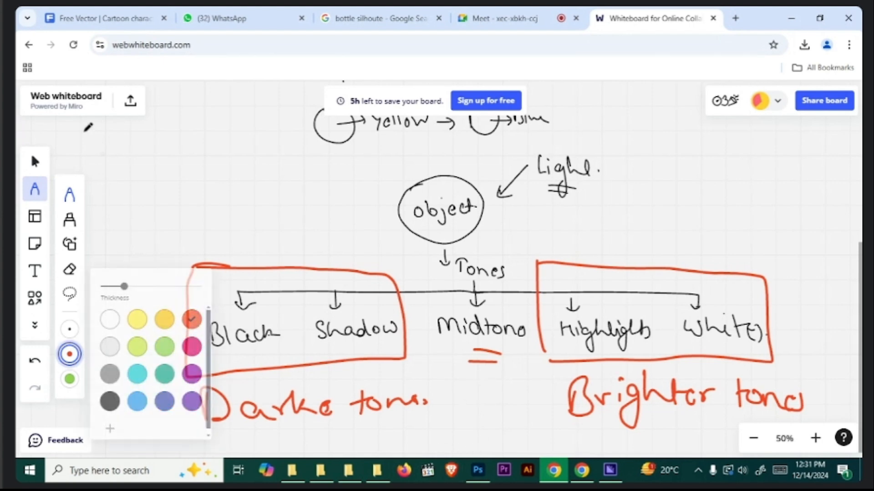
click(44, 167)
- Handwrite "RGB" in red in the empty area below the tones diagram
scroll(451, 236, down, 10)
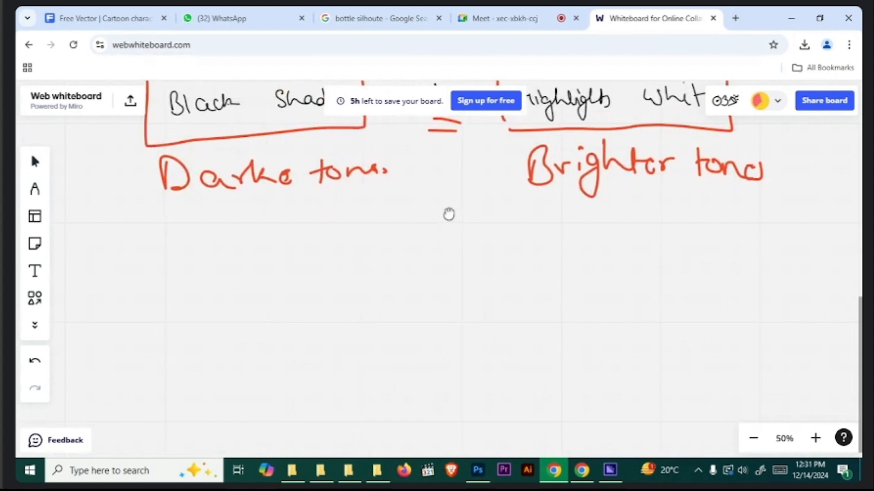
drag(436, 191, 409, 170)
mouse_move(214, 207)
mouse_down()
mouse_move(216, 192)
mouse_move(237, 196)
mouse_move(268, 223)
mouse_up()
click(34, 189)
mouse_move(301, 178)
mouse_down()
mouse_move(299, 207)
mouse_move(316, 225)
mouse_up()
mouse_move(324, 182)
mouse_down()
mouse_move(336, 191)
mouse_move(328, 224)
mouse_up()
- Handwrite "CMYK" below "RGB" and draw a right-pointing arrow after each of them
mouse_move(246, 285)
mouse_down()
mouse_move(262, 319)
mouse_move(302, 316)
mouse_move(313, 331)
mouse_up()
mouse_move(327, 287)
mouse_down()
mouse_move(327, 321)
mouse_move(349, 318)
mouse_up()
mouse_move(370, 314)
mouse_down()
mouse_move(384, 313)
mouse_move(371, 336)
mouse_up()
drag(404, 199, 432, 196)
drag(423, 189, 439, 213)
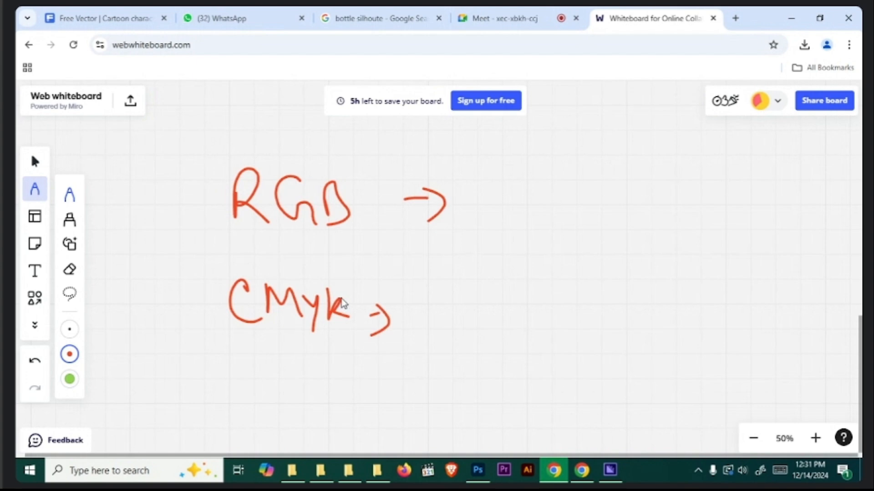
- Handwrite "Screen" after the RGB arrow
mouse_move(522, 195)
mouse_down()
mouse_move(505, 222)
mouse_move(551, 220)
mouse_up()
drag(556, 210, 595, 219)
mouse_move(616, 204)
mouse_down()
mouse_move(622, 218)
mouse_move(660, 235)
mouse_up()
- Handwrite "Printing." after the CMYK arrow
drag(437, 323, 460, 323)
drag(455, 312, 465, 325)
mouse_move(506, 315)
mouse_down()
mouse_move(508, 340)
mouse_move(509, 316)
mouse_up()
mouse_move(534, 323)
mouse_down()
mouse_move(526, 324)
mouse_move(556, 318)
mouse_up()
mouse_move(560, 321)
mouse_down()
mouse_move(564, 336)
mouse_move(590, 337)
mouse_up()
mouse_move(594, 302)
mouse_down()
mouse_move(586, 324)
mouse_move(603, 322)
mouse_up()
drag(607, 314, 628, 362)
click(669, 335)
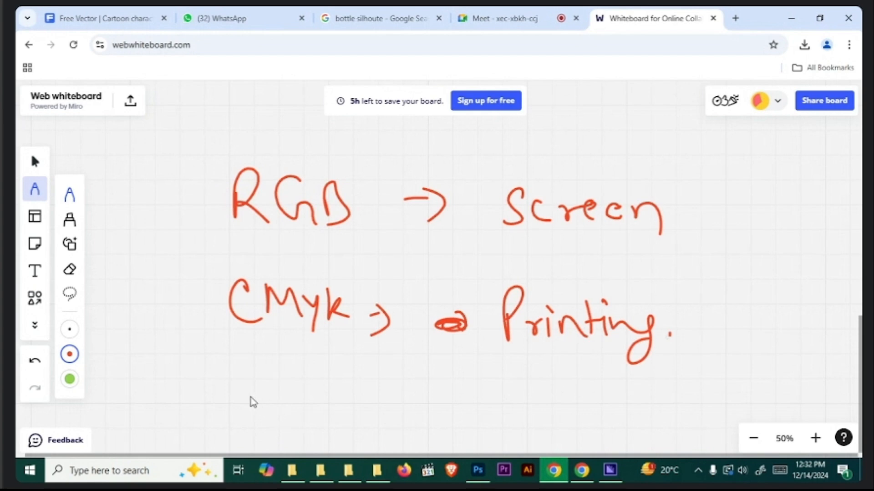
- Handwrite the equation "R x G x B = White." below the CMYK line
mouse_move(249, 402)
mouse_down()
mouse_move(259, 398)
mouse_move(280, 425)
mouse_move(324, 423)
mouse_up()
drag(323, 400, 298, 424)
mouse_move(355, 390)
mouse_down()
mouse_move(364, 421)
mouse_move(394, 420)
mouse_up()
mouse_move(392, 405)
mouse_down()
mouse_move(384, 421)
mouse_move(411, 422)
mouse_up()
drag(444, 406, 466, 405)
mouse_move(448, 415)
mouse_down()
mouse_move(530, 402)
mouse_move(567, 426)
mouse_up()
mouse_move(577, 396)
mouse_down()
mouse_move(577, 428)
mouse_move(587, 407)
mouse_up()
drag(583, 416, 600, 426)
click(611, 415)
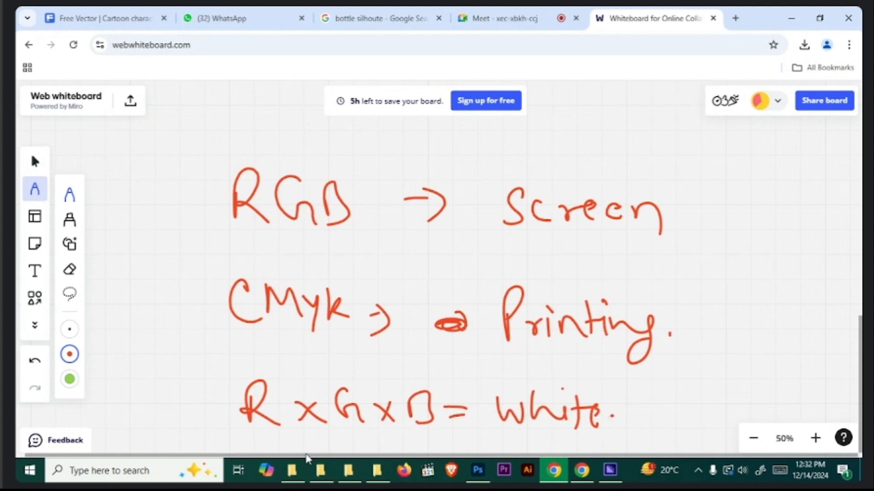
- Search Google for "rgb vs cmyk" in a new browser tab and switch to the image results
click(735, 18)
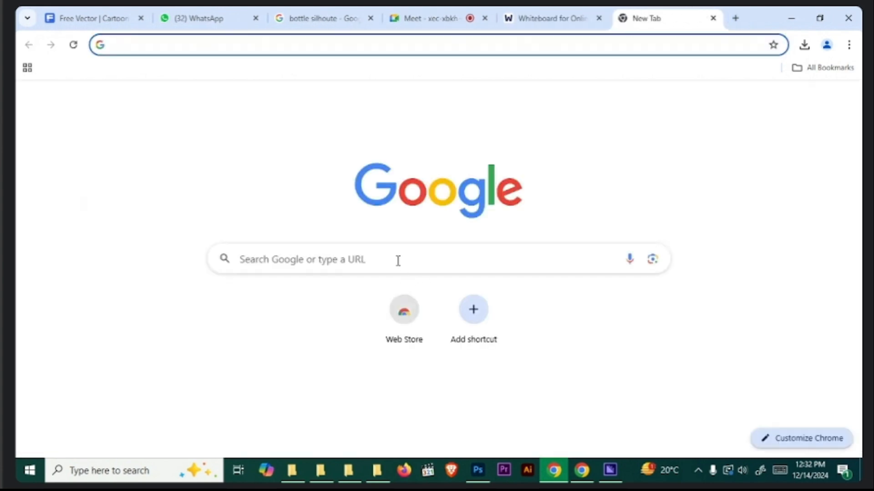
click(398, 261)
text(rm)
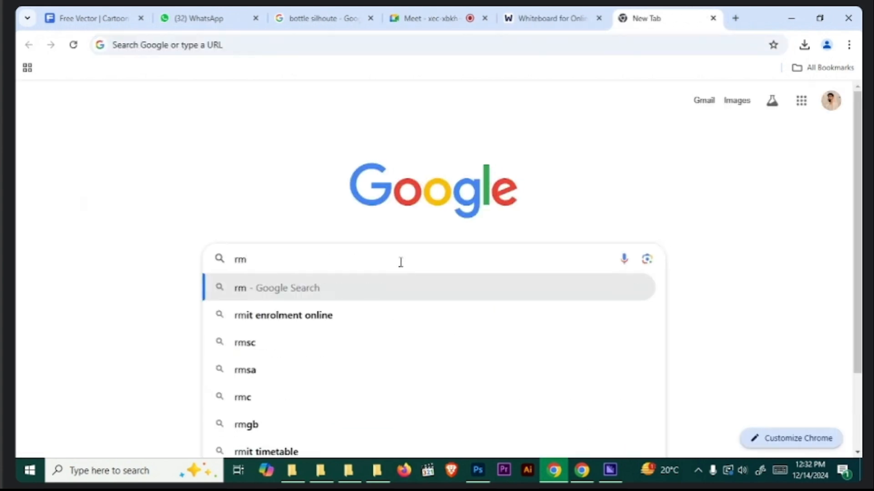
key(BackSpace)
text(gb v)
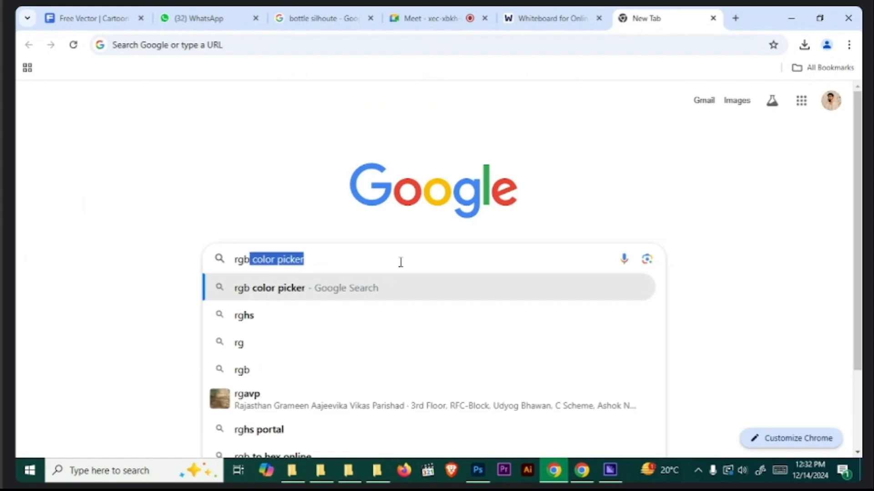
text(s cmyk)
key(Return)
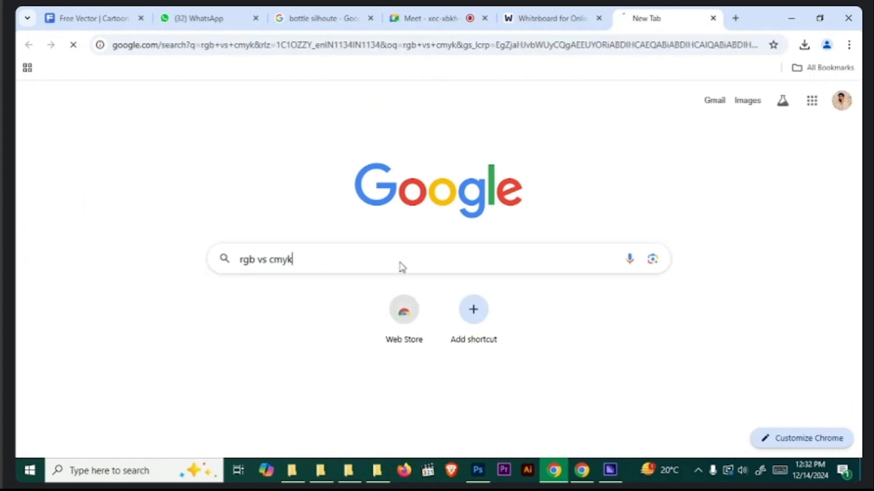
click(165, 150)
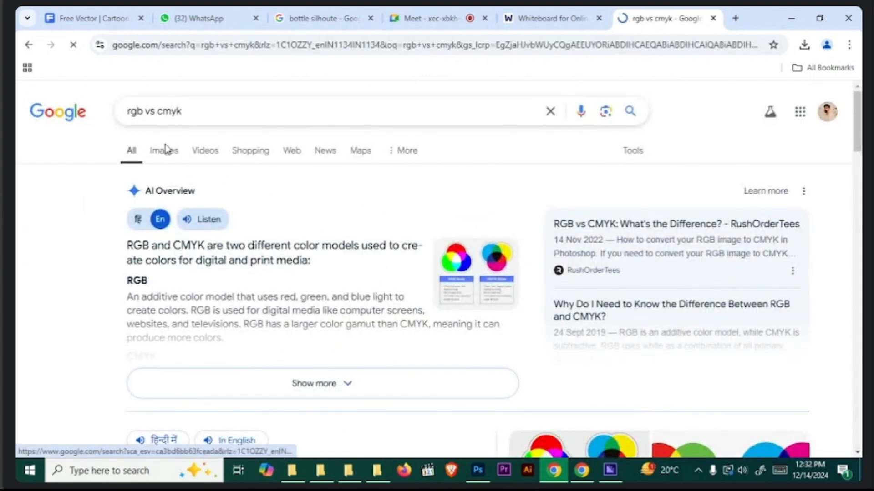
- Preview the Noun Project and VistaPrint RGB vs CMYK comparison images and return to the whiteboard
click(114, 269)
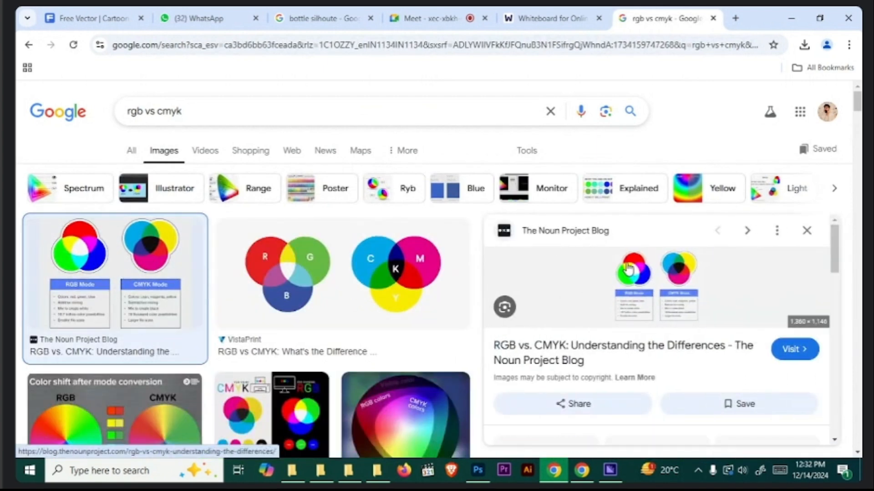
click(322, 267)
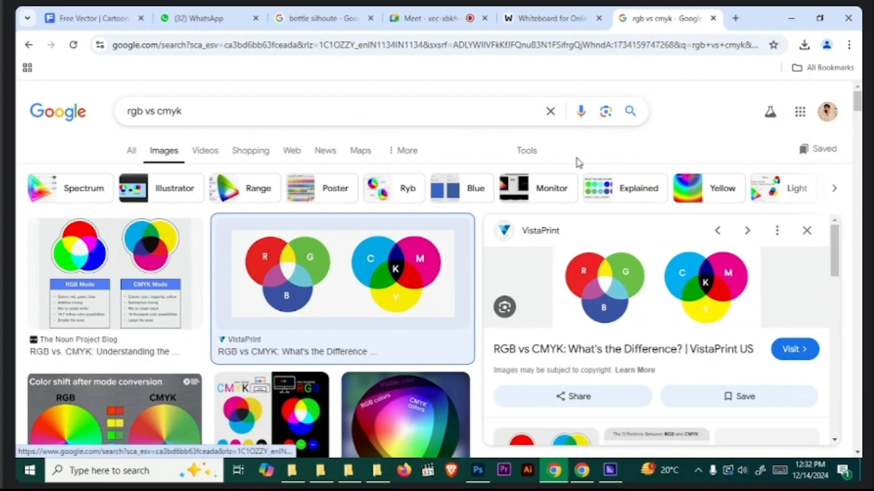
click(528, 14)
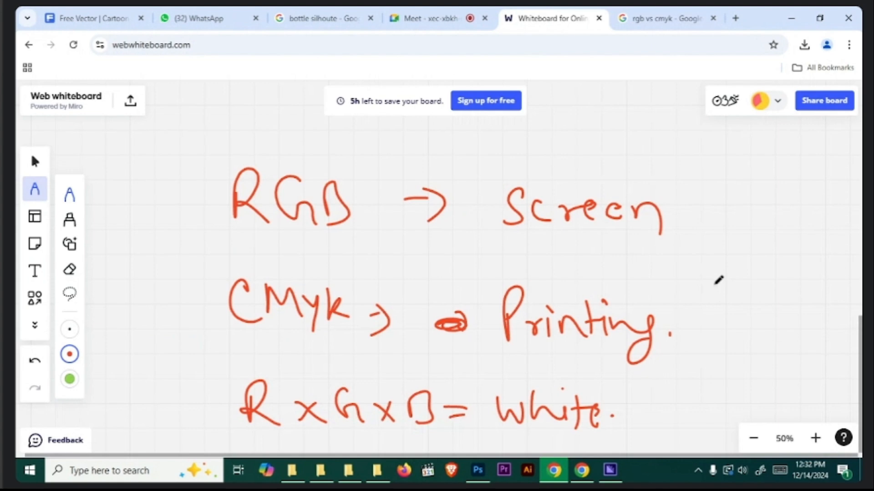
- Handwrite "RGB =" and, beneath it, "CMYK = 16000" in an empty area below the existing notes
click(838, 279)
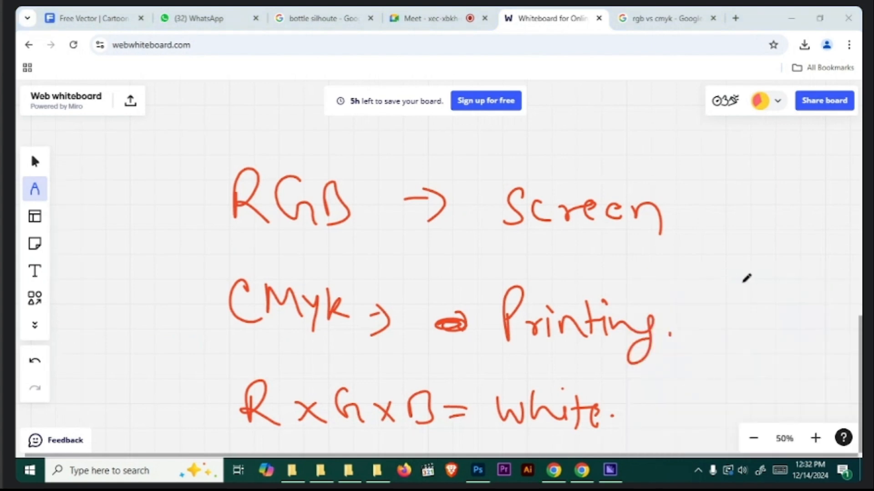
click(761, 302)
key(Escape)
scroll(722, 300, down, 10)
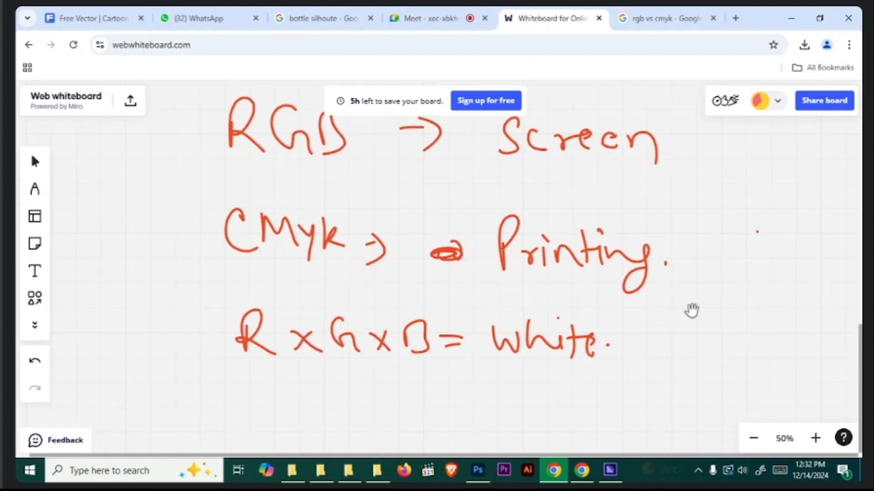
key(p)
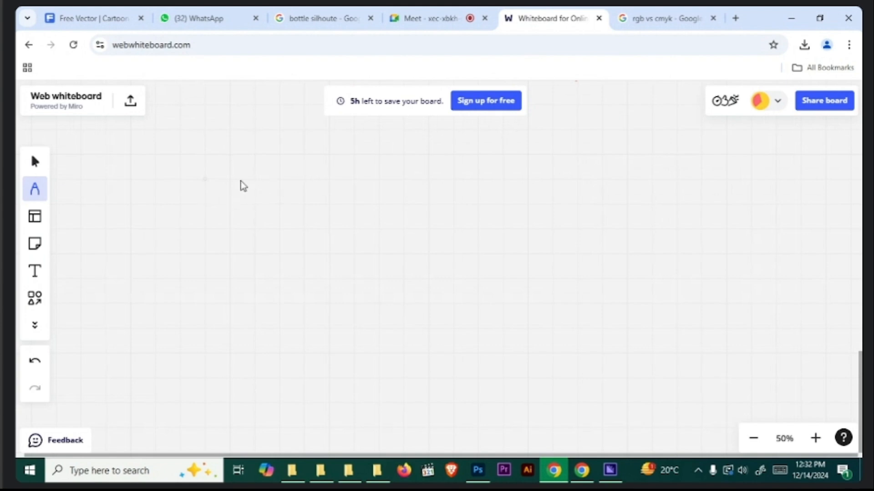
mouse_move(219, 209)
mouse_down()
mouse_move(216, 182)
mouse_move(247, 211)
mouse_up()
drag(296, 178, 300, 213)
mouse_move(314, 184)
mouse_down()
mouse_move(315, 205)
mouse_move(328, 212)
mouse_up()
drag(243, 298, 234, 338)
mouse_move(244, 330)
mouse_down()
mouse_move(247, 313)
mouse_move(287, 311)
mouse_move(359, 343)
mouse_move(380, 337)
mouse_up()
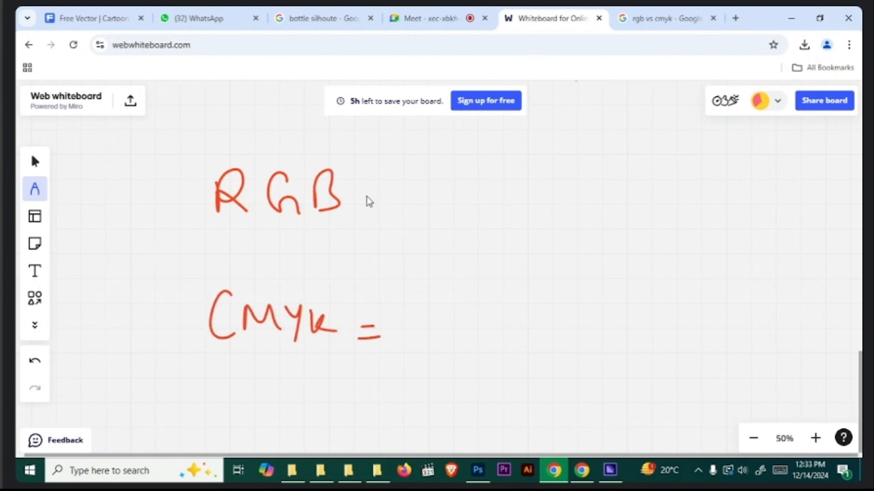
drag(419, 307, 422, 345)
mouse_move(450, 314)
mouse_down()
mouse_move(441, 339)
mouse_move(560, 318)
mouse_up()
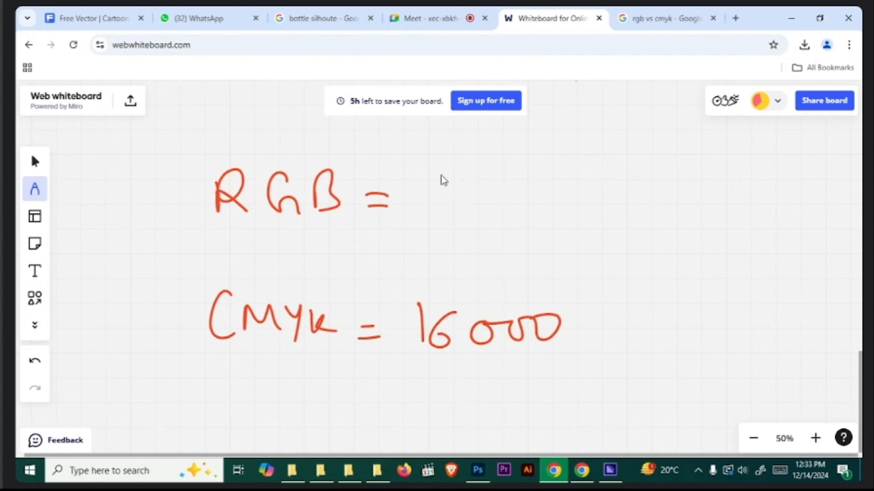
- Handwrite "1.67 cro." after the RGB equals sign
drag(462, 195, 463, 196)
mouse_move(495, 166)
mouse_down()
mouse_move(478, 190)
mouse_move(526, 201)
mouse_up()
drag(573, 178, 574, 196)
drag(574, 197, 605, 195)
drag(614, 194, 615, 195)
- Handwrite "16.7 million colors." beneath the 1.67 figure and double-underline the end of "cro."
drag(444, 228, 445, 259)
mouse_move(469, 230)
mouse_down()
mouse_move(460, 254)
mouse_move(482, 247)
mouse_up()
mouse_move(499, 231)
mouse_down()
mouse_move(523, 263)
mouse_move(597, 262)
mouse_up()
mouse_move(607, 229)
mouse_down()
mouse_move(608, 263)
mouse_move(621, 264)
mouse_up()
drag(635, 250, 636, 262)
drag(641, 240, 682, 263)
mouse_move(736, 251)
mouse_down()
mouse_move(755, 248)
mouse_move(802, 272)
mouse_up()
click(805, 268)
drag(599, 208, 618, 207)
drag(598, 213, 627, 214)
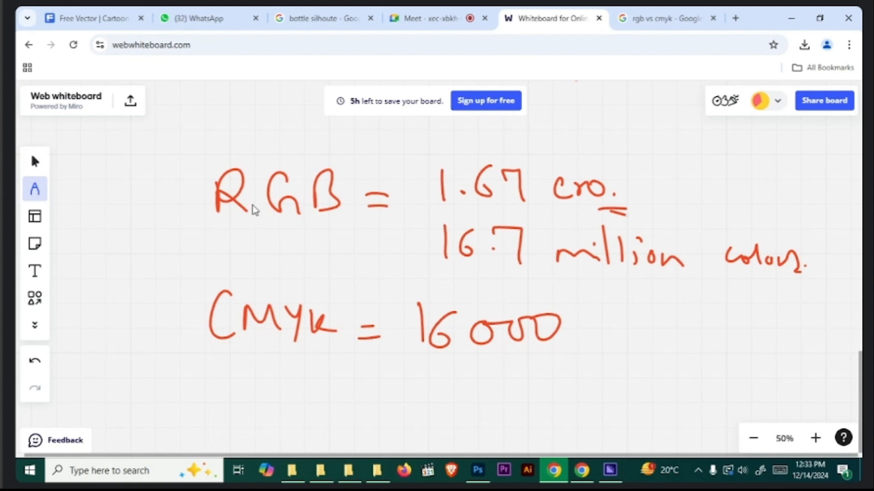
- Draw a tick above each letter of RGB and handwrite "R x G x B = 1.67" below the CMYK line
mouse_move(233, 156)
mouse_down()
mouse_move(280, 142)
mouse_move(377, 152)
mouse_up()
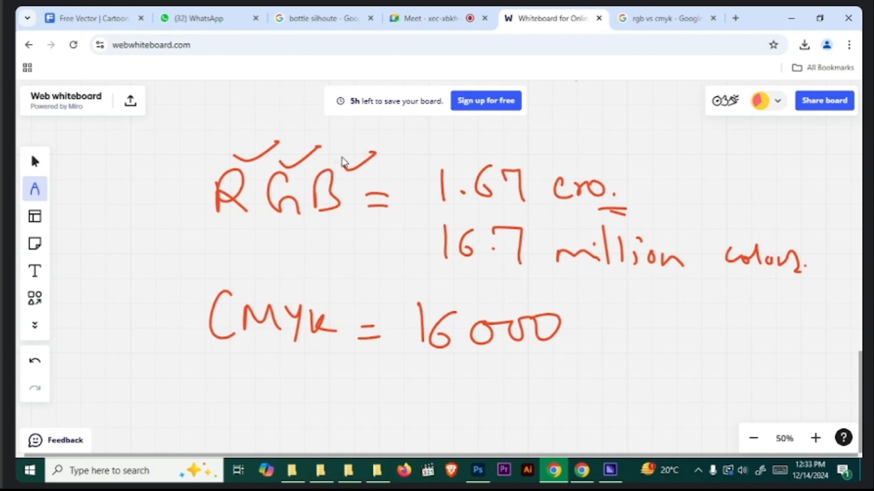
drag(218, 390, 253, 422)
mouse_move(264, 413)
mouse_down()
mouse_move(318, 397)
mouse_move(328, 421)
mouse_move(379, 411)
mouse_move(440, 423)
mouse_up()
mouse_move(506, 403)
mouse_down()
mouse_move(498, 418)
mouse_move(542, 431)
mouse_up()
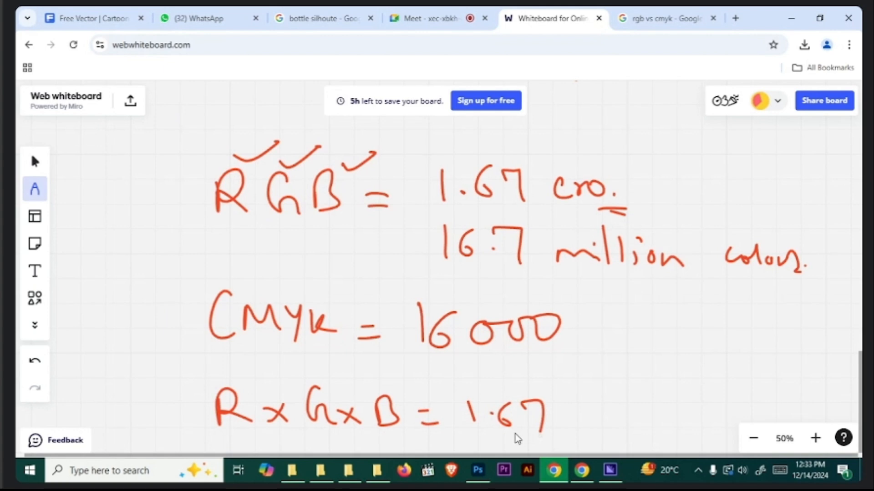
- Handwrite "256 x 256 x 256 =" below the "R x G x B" equation
key(space)
drag(482, 367, 498, 236)
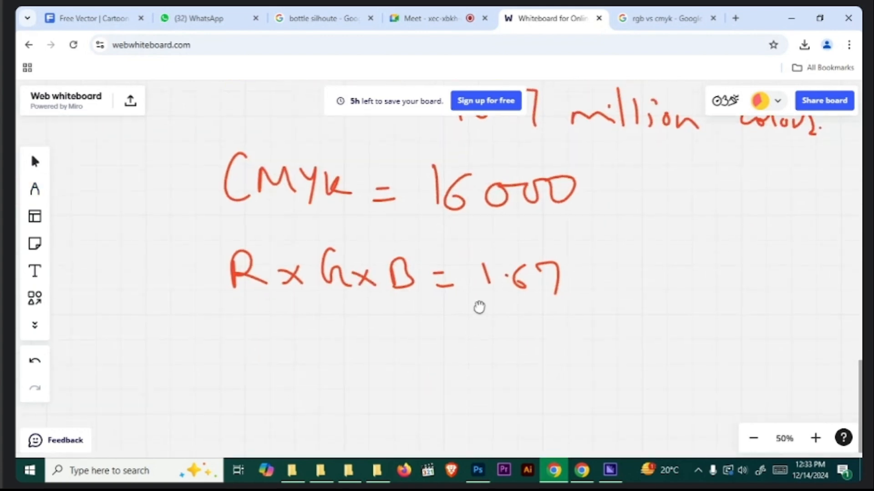
drag(481, 331, 473, 257)
drag(199, 267, 228, 289)
mouse_move(233, 276)
mouse_down()
mouse_move(240, 269)
mouse_move(232, 298)
mouse_up()
mouse_move(269, 263)
mouse_down()
mouse_move(264, 287)
mouse_move(309, 300)
mouse_up()
mouse_move(308, 280)
mouse_down()
mouse_move(288, 300)
mouse_move(364, 301)
mouse_up()
mouse_move(377, 273)
mouse_down()
mouse_move(367, 298)
mouse_move(386, 270)
mouse_up()
mouse_move(402, 269)
mouse_down()
mouse_move(400, 296)
mouse_move(448, 311)
mouse_up()
drag(449, 292, 427, 312)
drag(491, 291, 516, 321)
drag(549, 293, 544, 313)
drag(573, 310, 584, 308)
drag(574, 317, 584, 315)
- Open Calculator, multiply 256 × 256 × 256, and close it to return to the whiteboard
key(super)
text(cal)
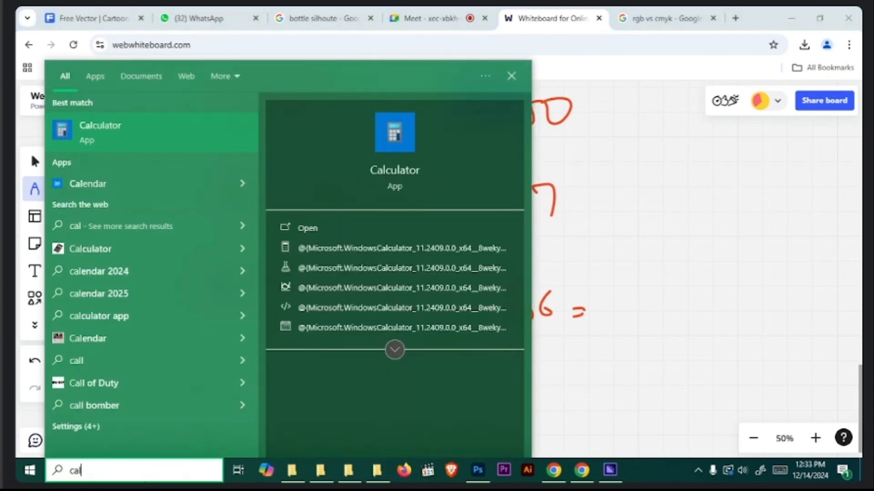
key(Return)
text(256 × 25)
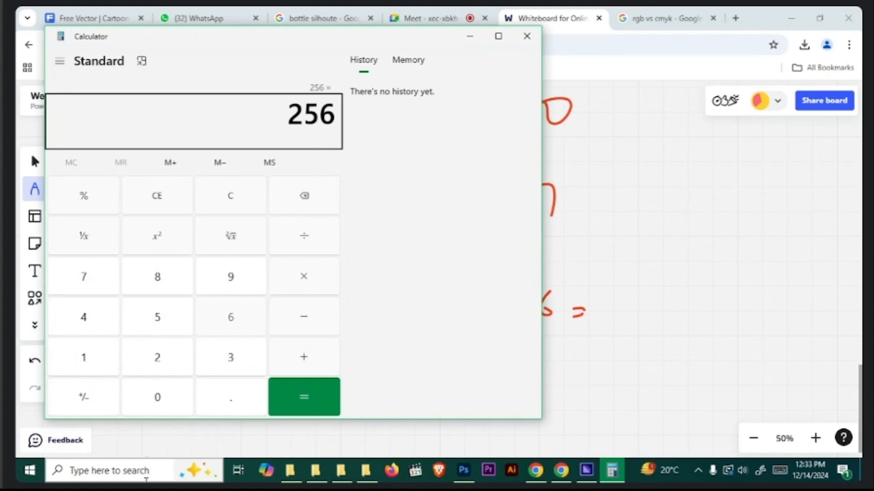
text(6)
key(Return)
text(*256)
key(Return)
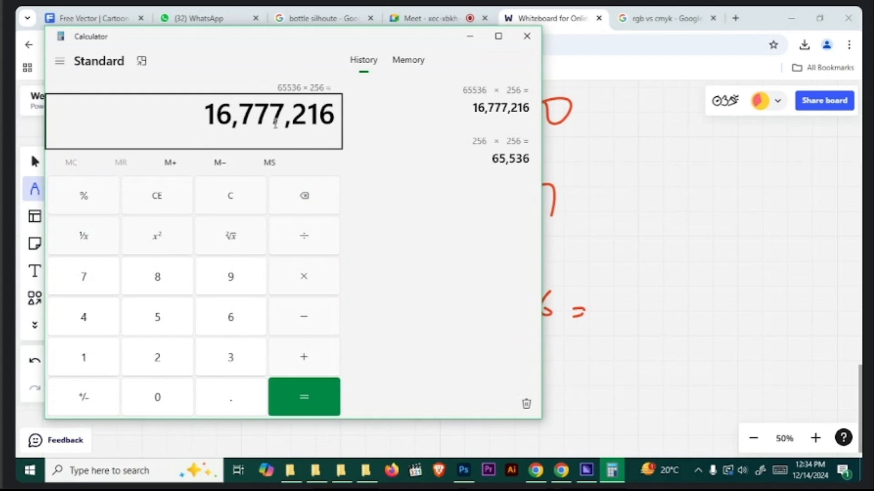
click(527, 36)
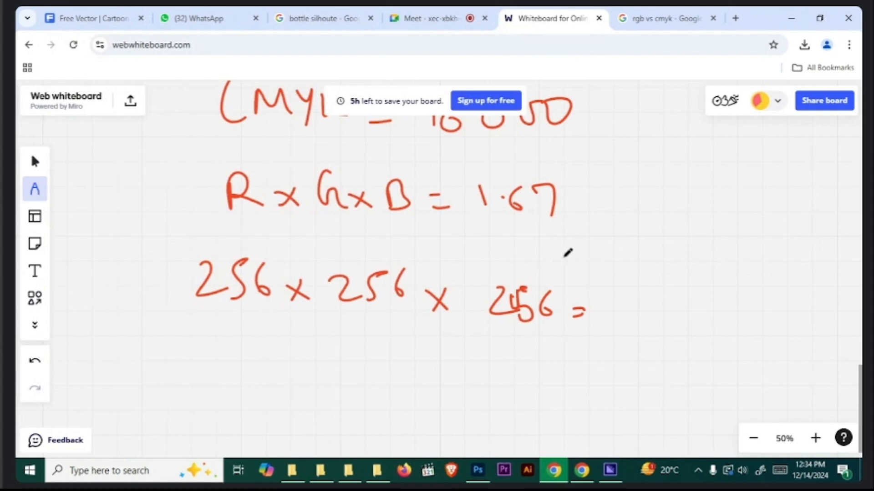
- Draw a box around the first 256 in the multiplication
drag(628, 242, 615, 301)
mouse_move(159, 298)
mouse_down()
mouse_move(272, 360)
mouse_move(156, 366)
mouse_move(161, 298)
mouse_move(174, 294)
mouse_up()
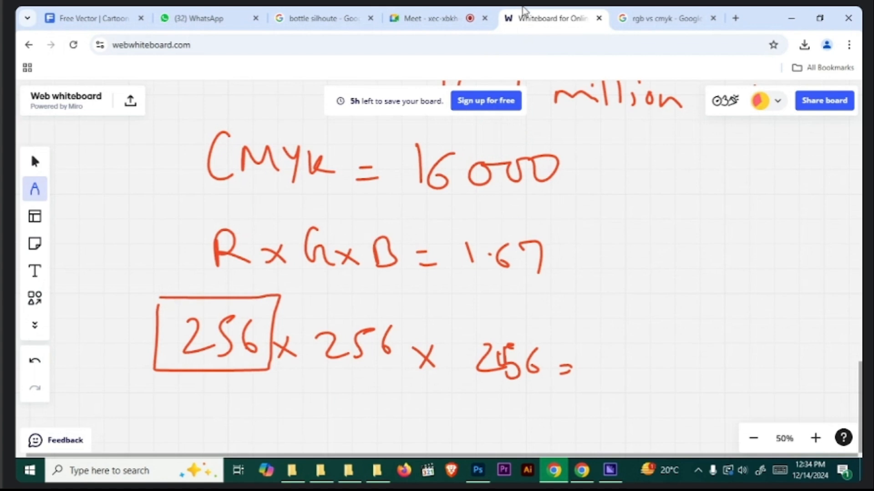
- Search Google for "unsplash" in a new browser tab and open the Unsplash website
click(734, 18)
click(394, 254)
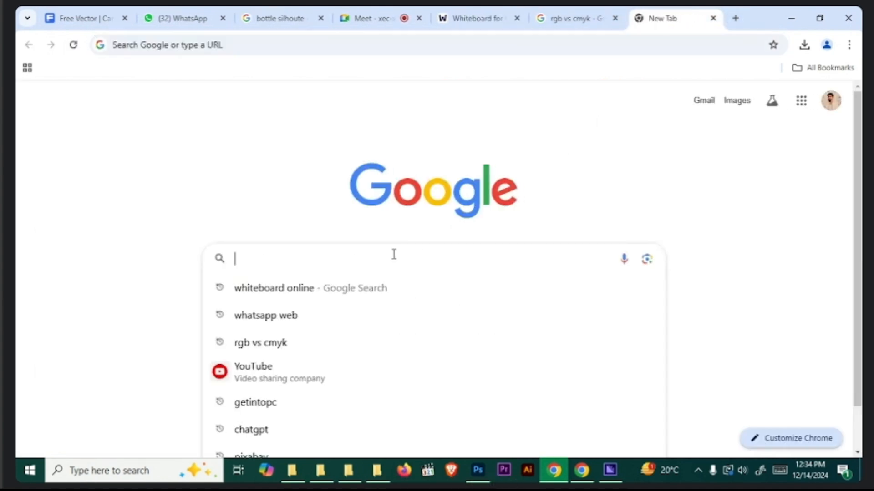
text(unsplash)
key(Return)
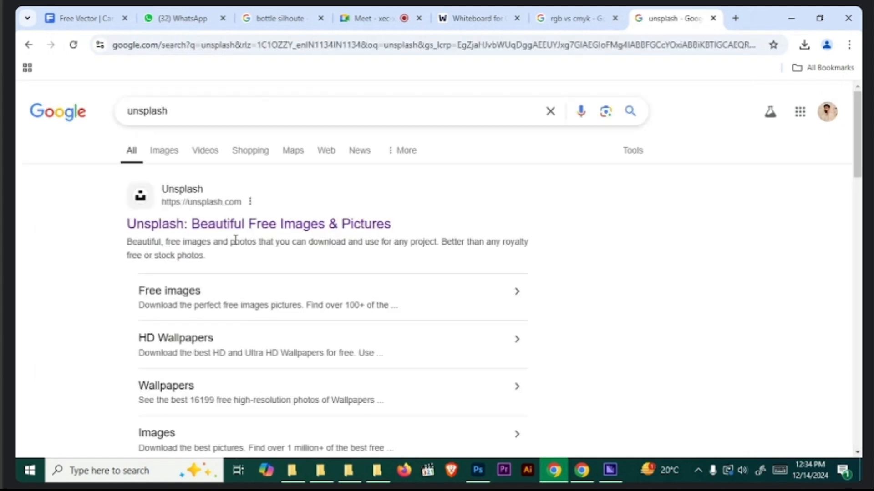
click(231, 226)
- Find the Unsplash photo of a man sitting in a small boat on a river and download it for free
scroll(246, 318, down, 4)
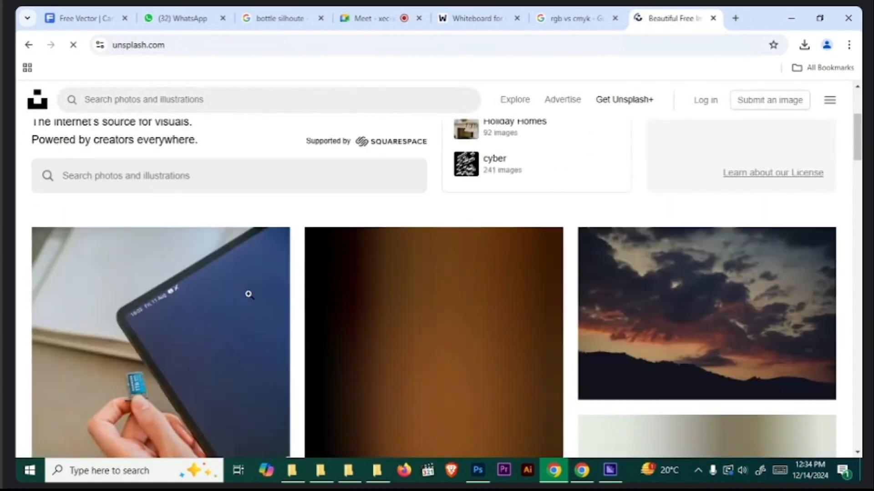
scroll(248, 298, down, 3)
scroll(415, 247, down, 15)
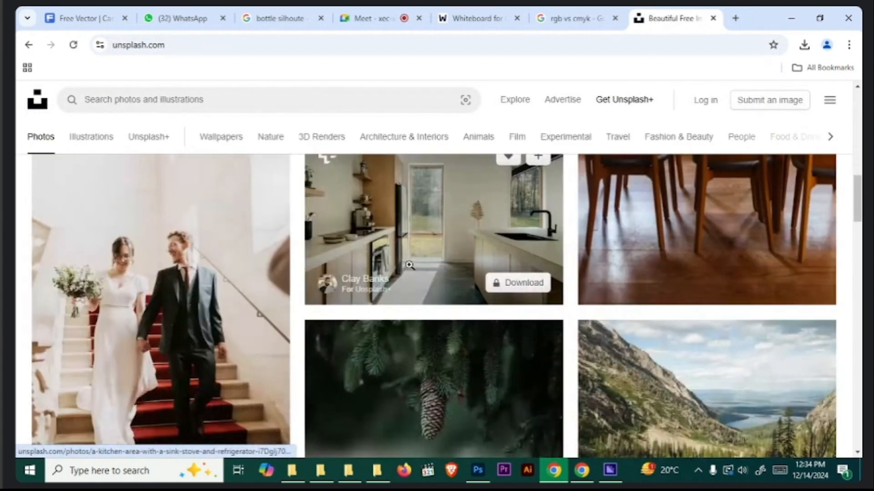
scroll(415, 281, down, 10)
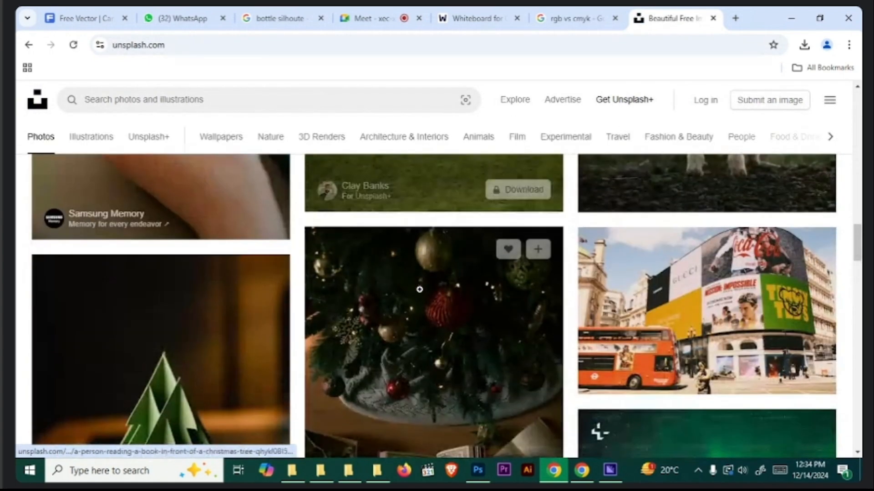
scroll(428, 291, down, 5)
scroll(431, 291, down, 5)
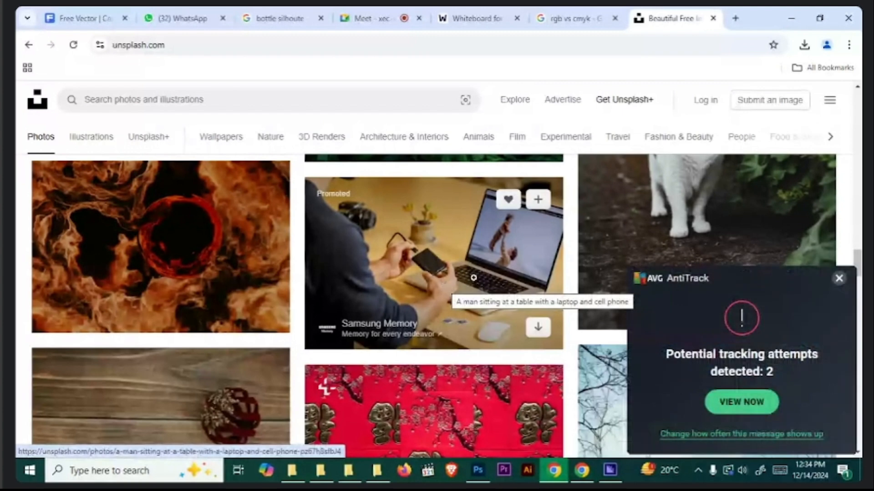
click(839, 278)
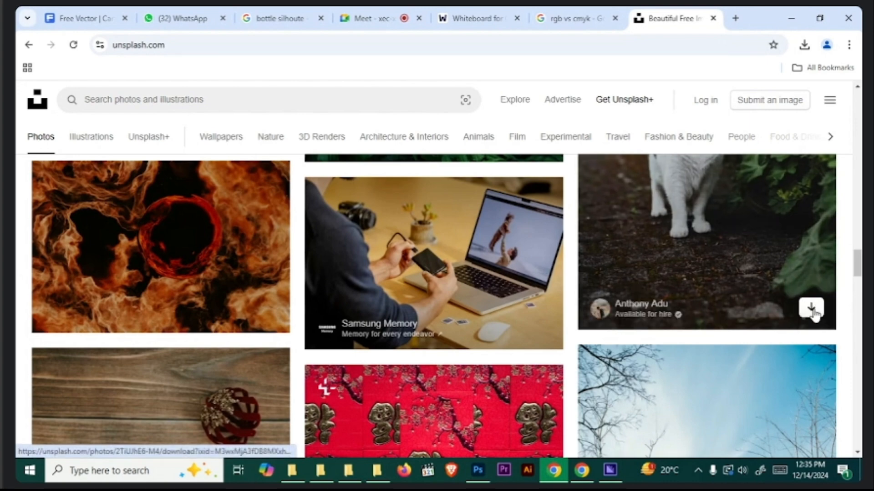
scroll(488, 235, down, 7)
scroll(457, 256, down, 11)
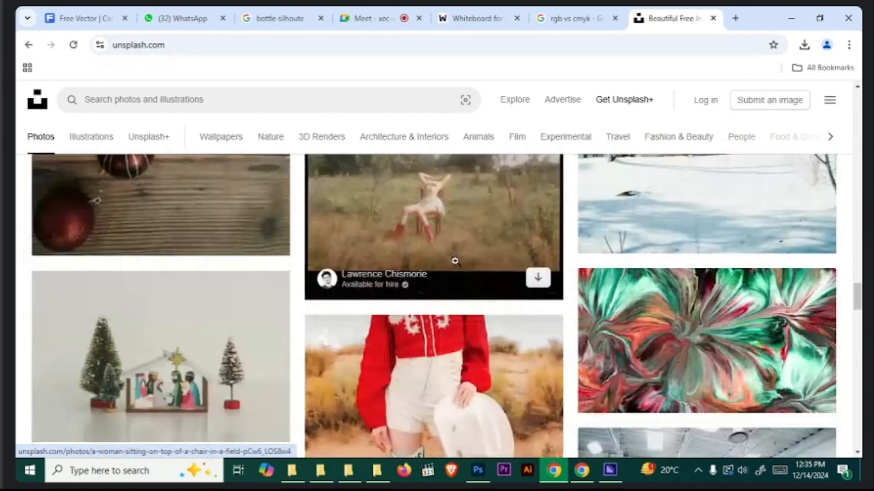
scroll(455, 259, up, 3)
scroll(452, 263, down, 3)
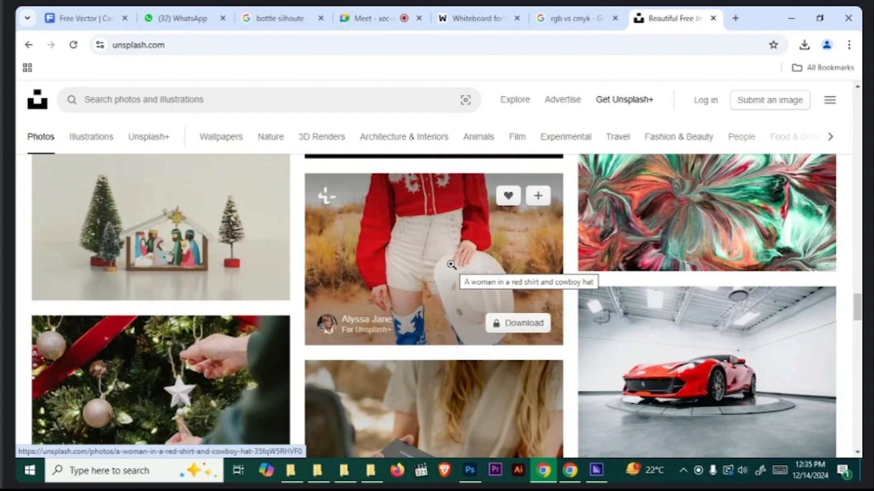
scroll(451, 265, down, 10)
scroll(455, 314, down, 15)
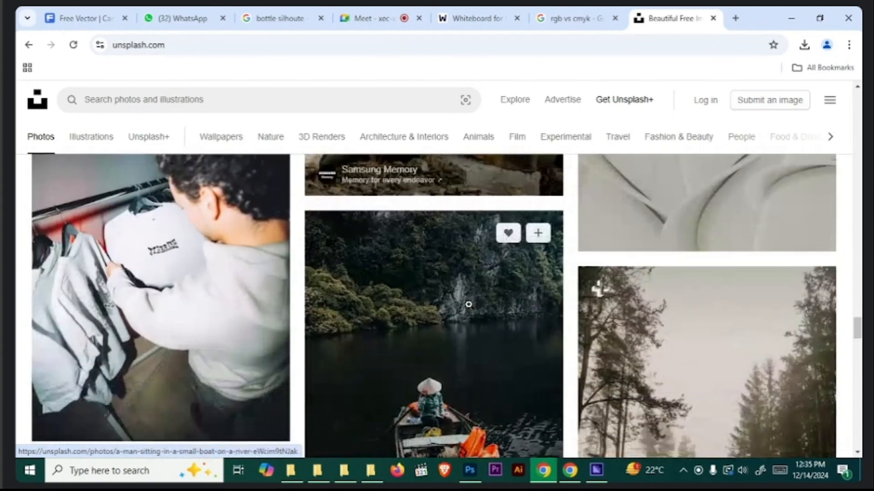
click(475, 334)
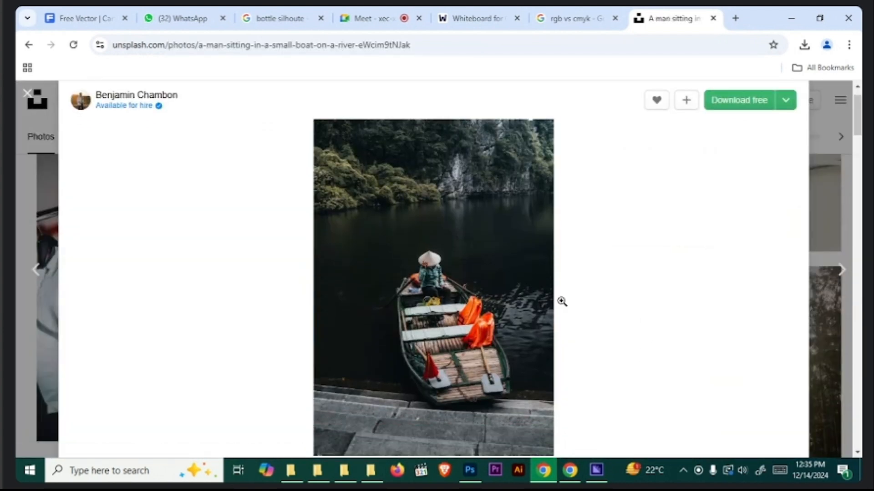
click(723, 104)
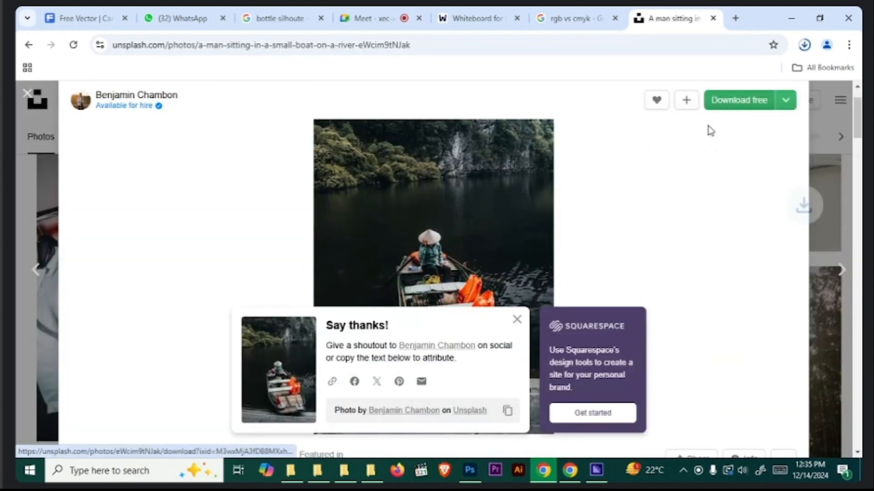
- Open the downloaded boat photo from its folder in Photoshop and unlock its Background layer
click(804, 44)
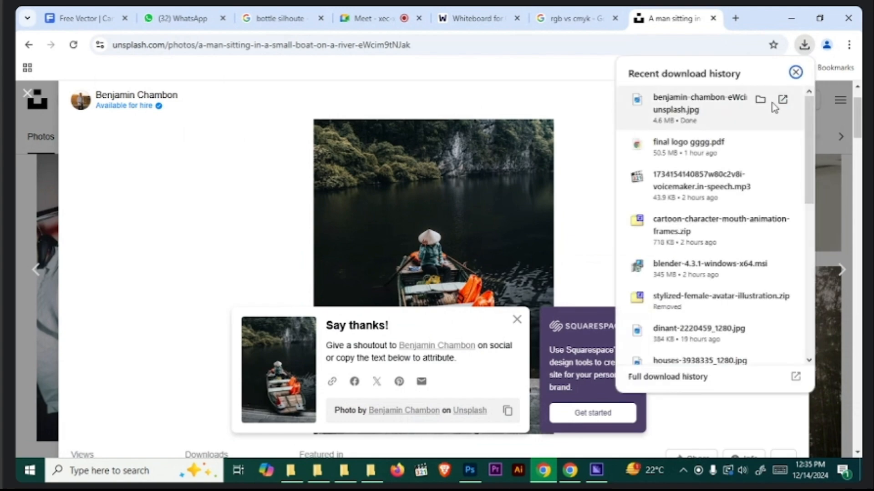
click(759, 99)
drag(529, 357, 476, 48)
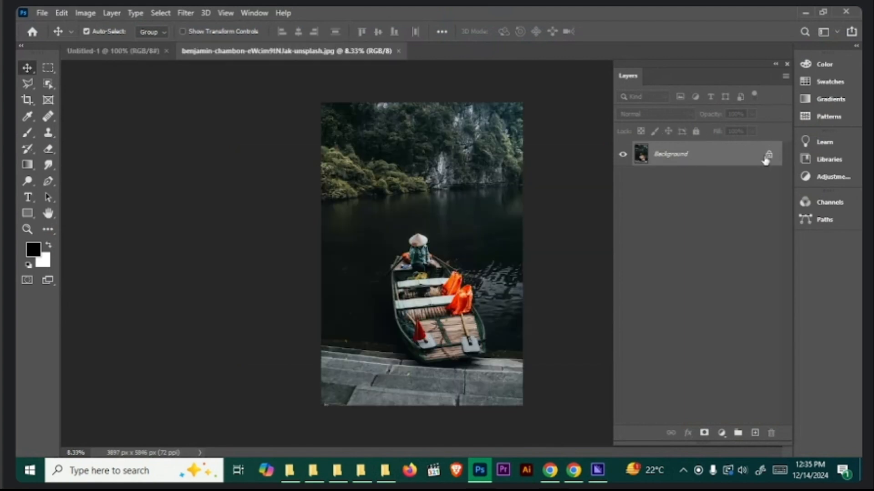
click(768, 155)
- Examine the boat photo at closer and wider magnifications
key(ctrl+plus)
key(ctrl+minus)
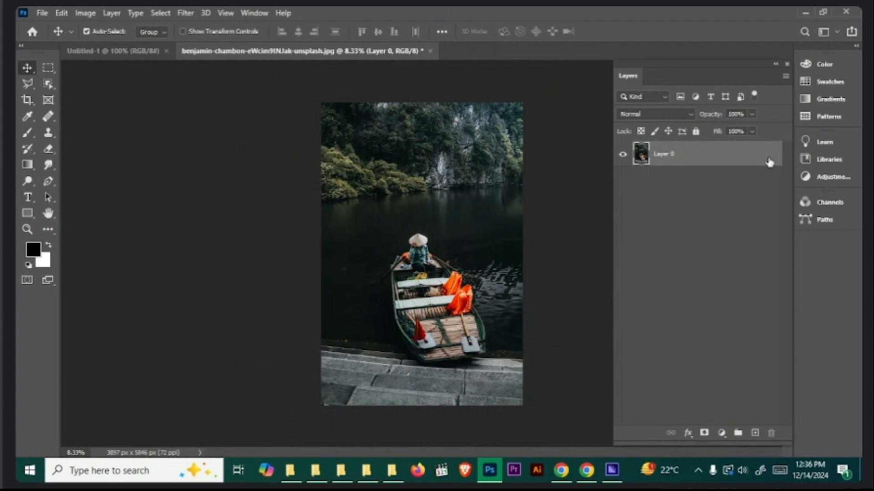
key(ctrl)
key(ctrl+plus)
key(ctrl+plus)
key(ctrl+plus)
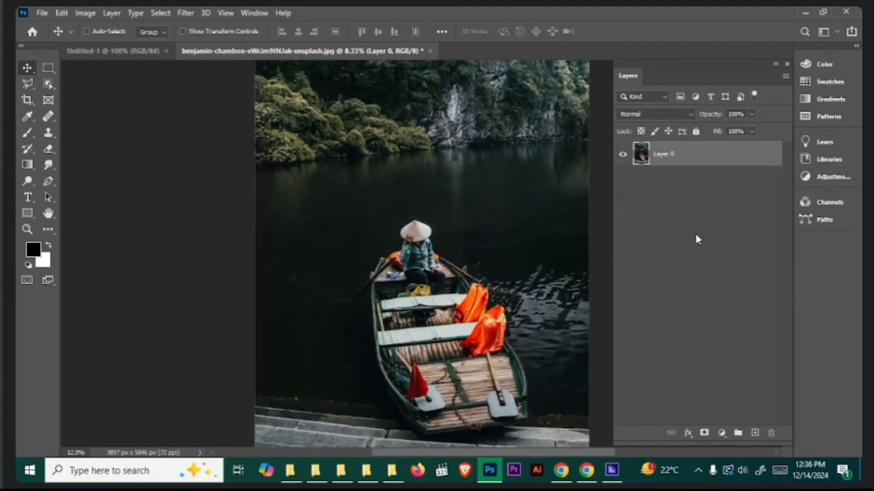
key(ctrl+minus)
key(ctrl+minus)
key(ctrl+minus)
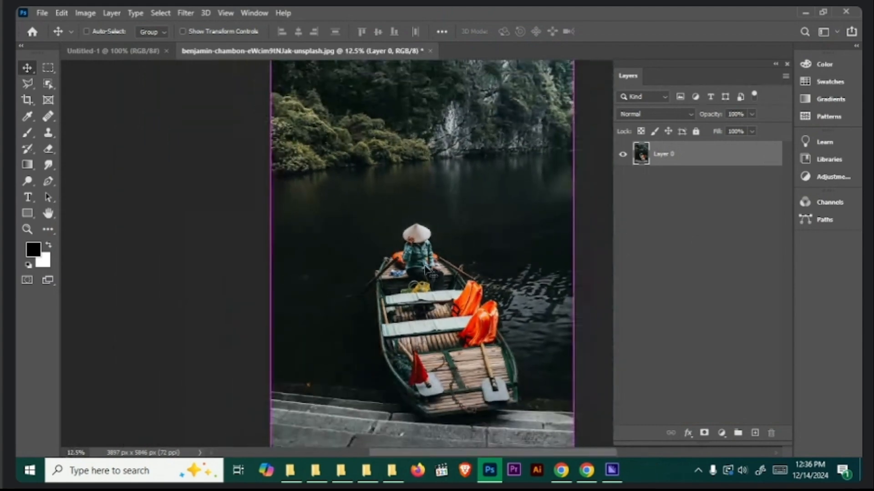
key(ctrl+plus)
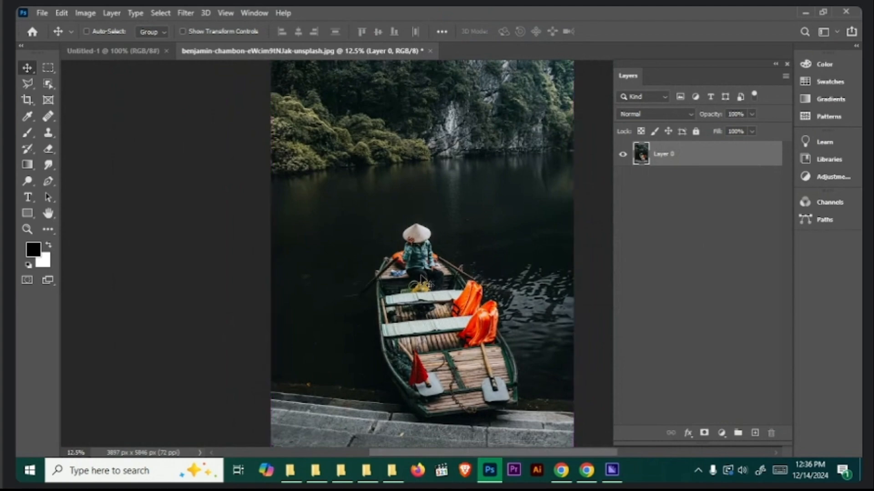
- Add a Brightness/Contrast adjustment layer above the boat photo and delete it again
key(ctrl+minus)
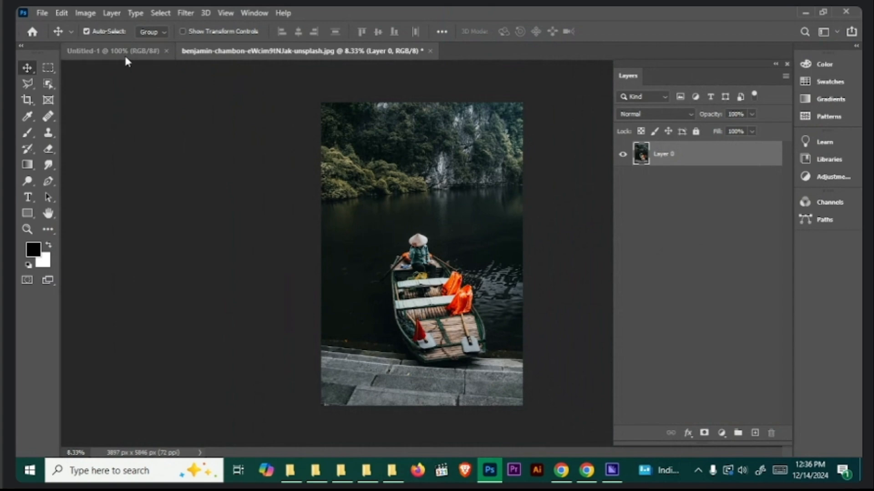
click(85, 13)
mouse_move(94, 45)
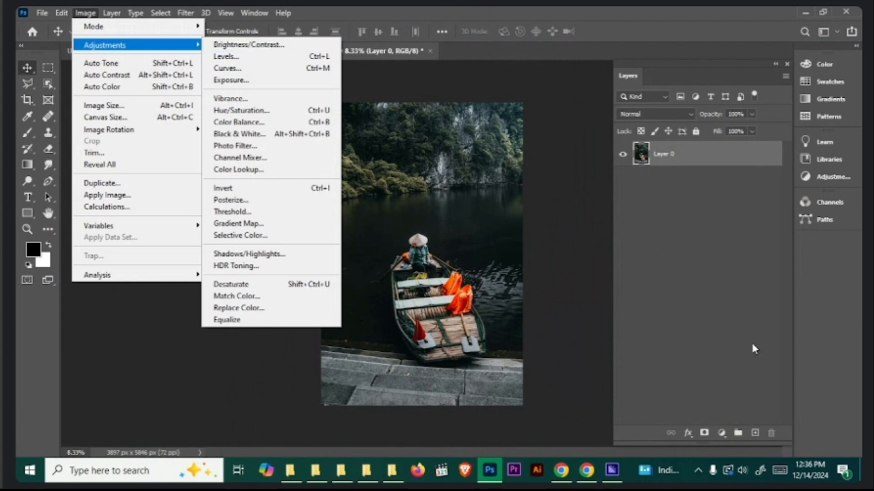
click(722, 434)
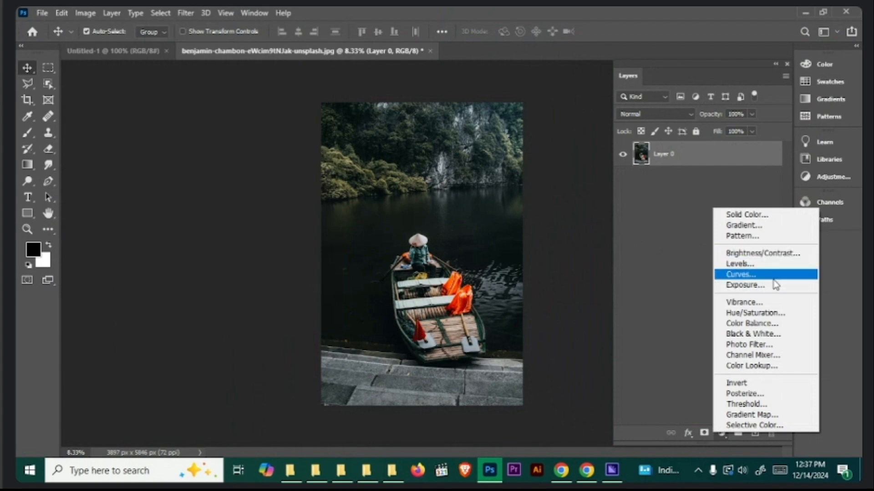
click(766, 255)
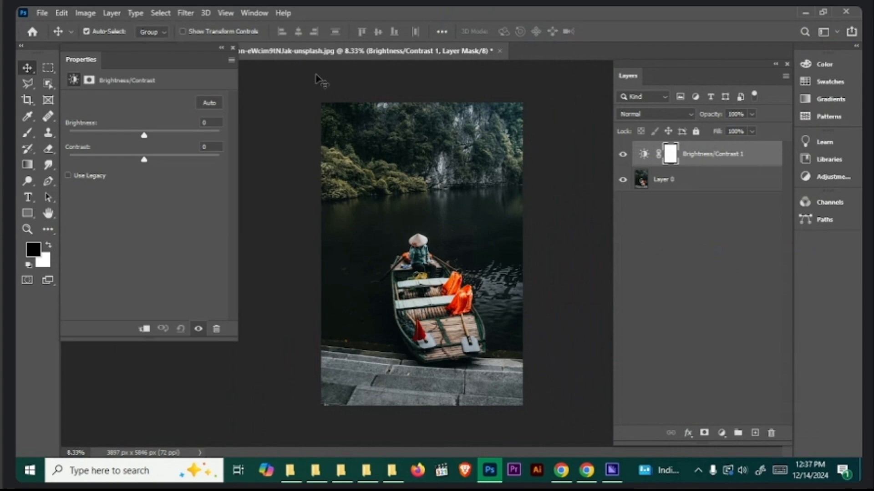
click(233, 48)
drag(755, 157, 771, 433)
- Apply Brightness/Contrast directly to the boat photo layer with a brightness of 133, and undo it
click(87, 14)
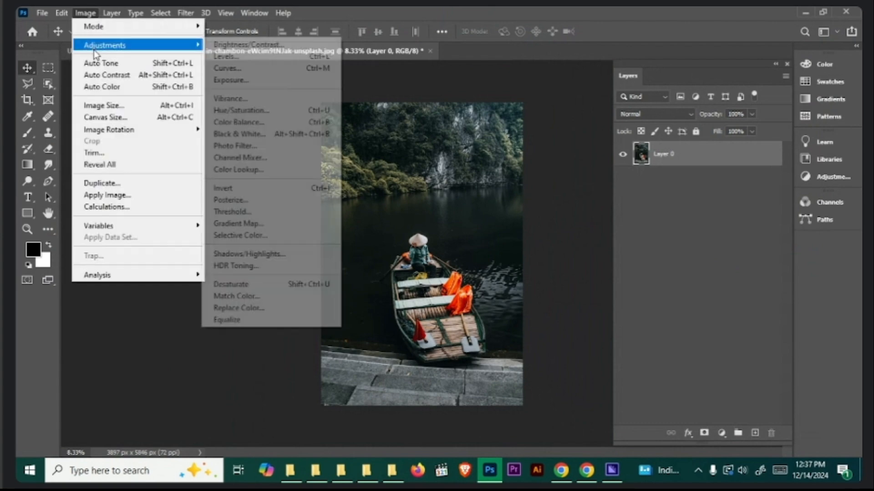
click(255, 40)
drag(229, 124, 270, 123)
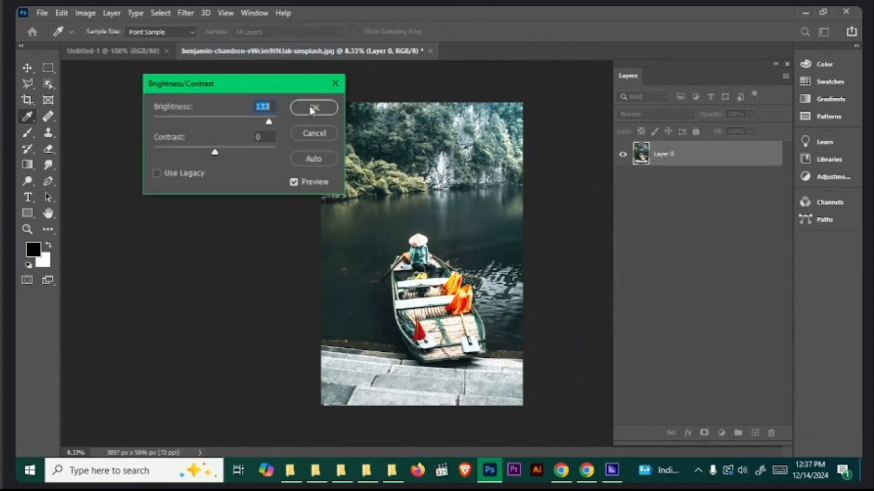
click(314, 109)
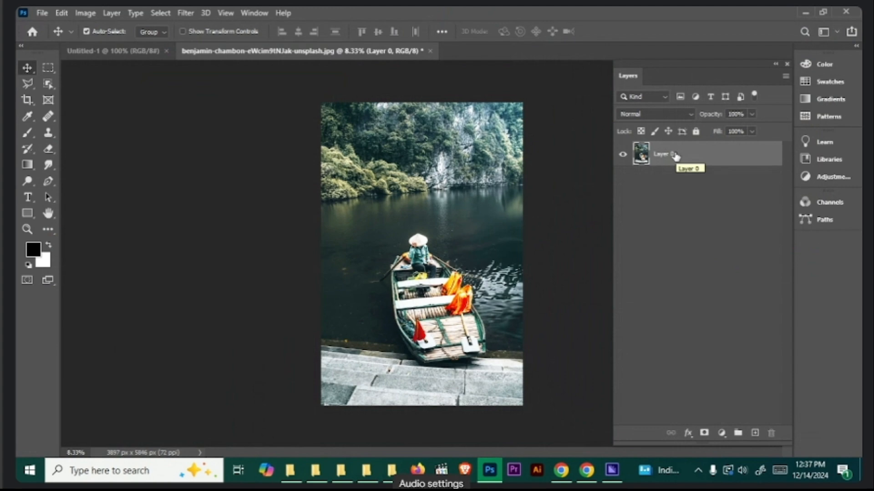
key(ctrl+z)
- Add a Brightness/Contrast adjustment layer with brightness -30 above the photo, and reopen its settings to return the brightness to 0
click(721, 434)
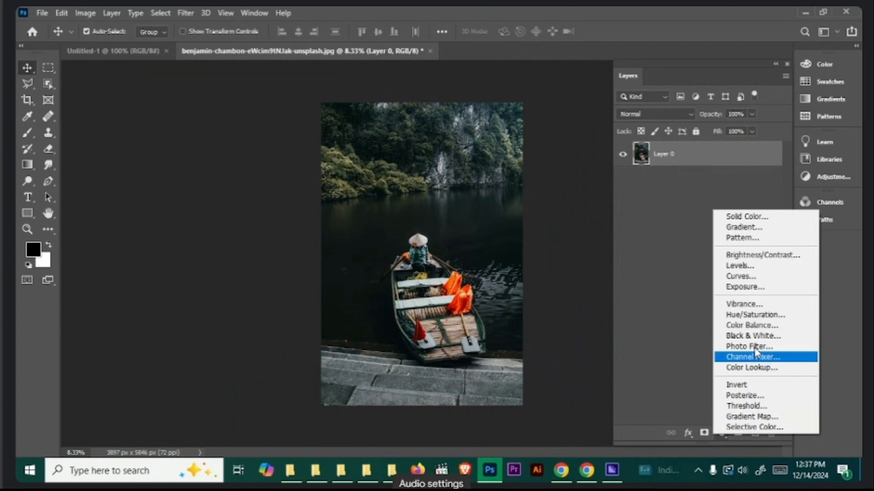
click(760, 254)
drag(146, 135, 131, 135)
click(233, 47)
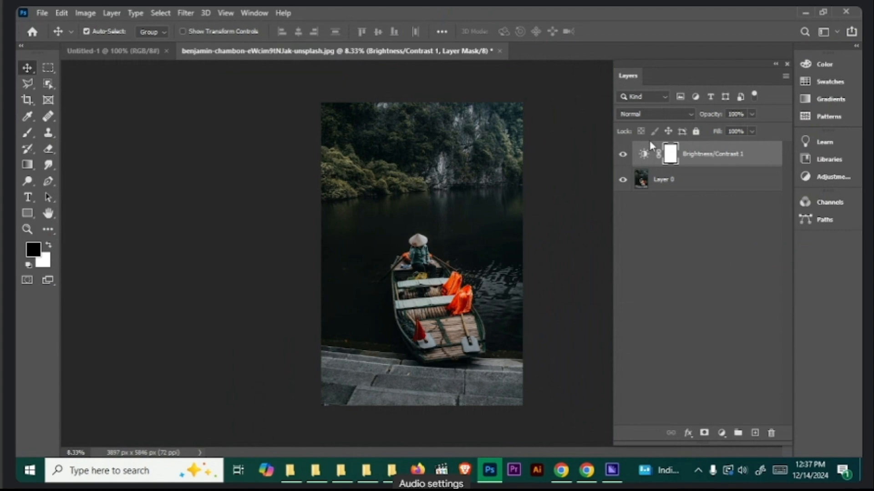
double_click(644, 154)
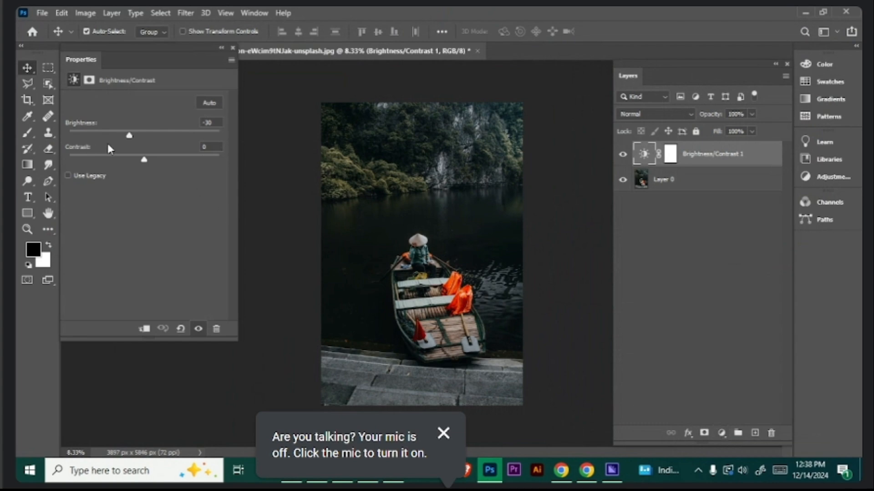
drag(126, 138, 145, 135)
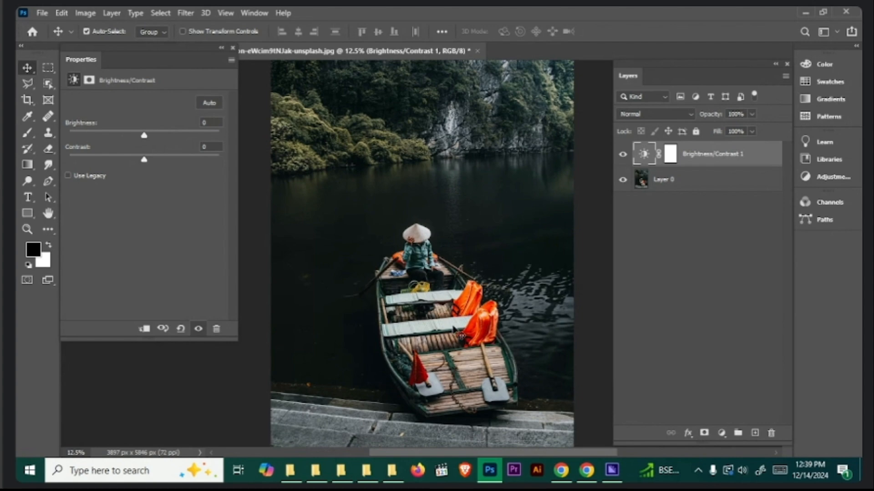
- Try a contrast of 100 in the Brightness/Contrast adjustment layer, and undo it
key(ctrl+minus)
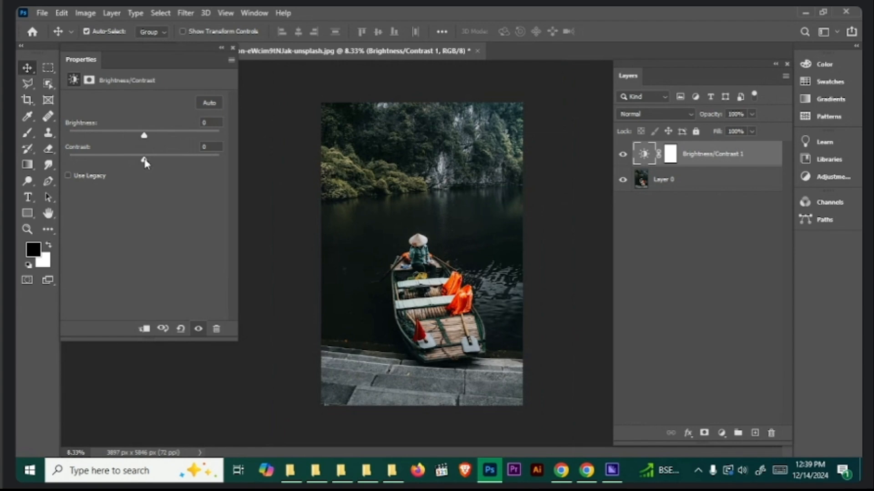
drag(145, 161, 325, 165)
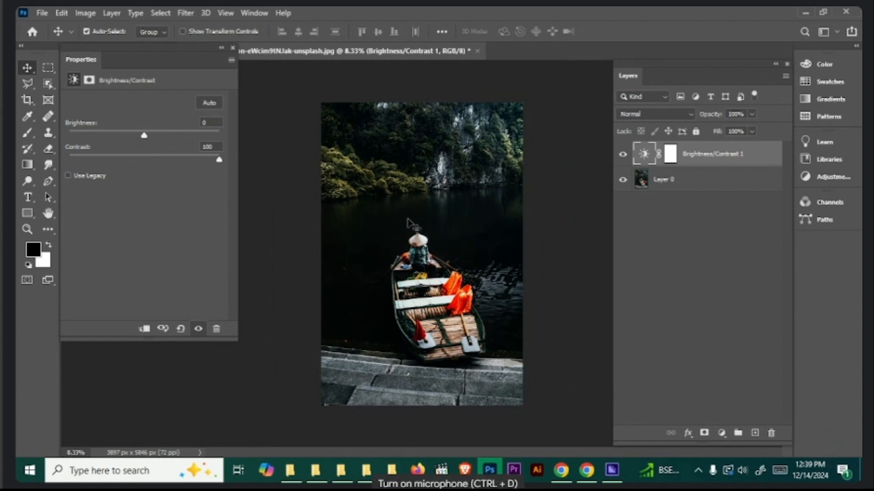
key(ctrl+z)
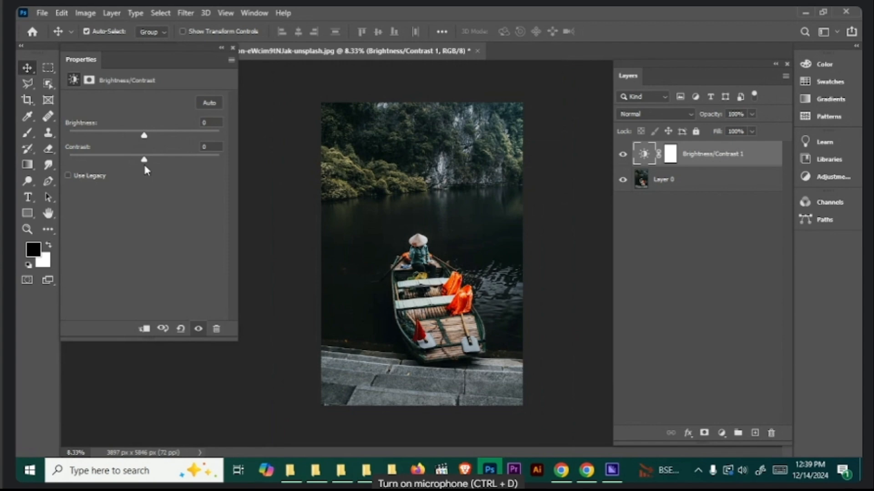
- Switch to the web whiteboard in the browser and draw red outward-pointing arrows above the dark and bright tone boxes
click(561, 470)
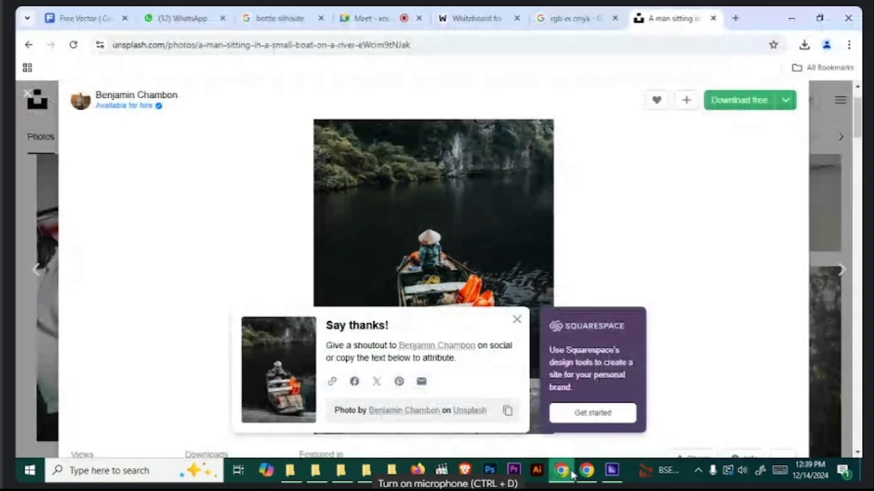
click(485, 17)
scroll(660, 248, up, 5)
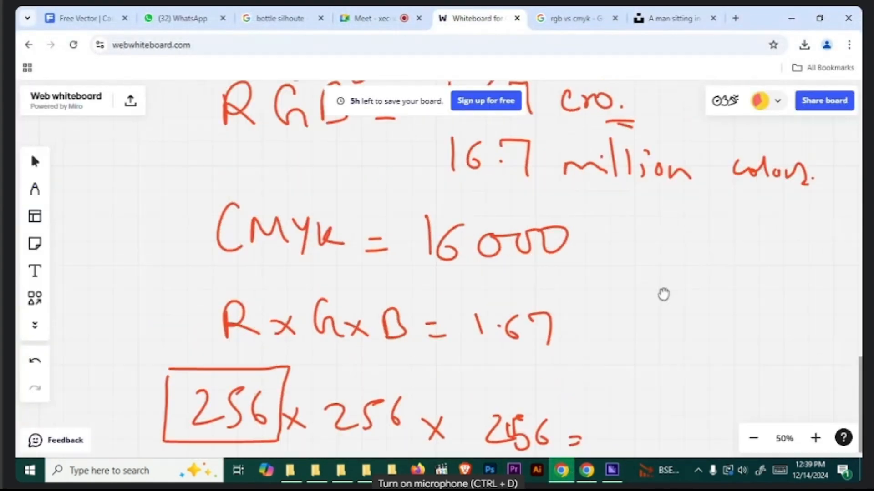
scroll(637, 197, up, 12)
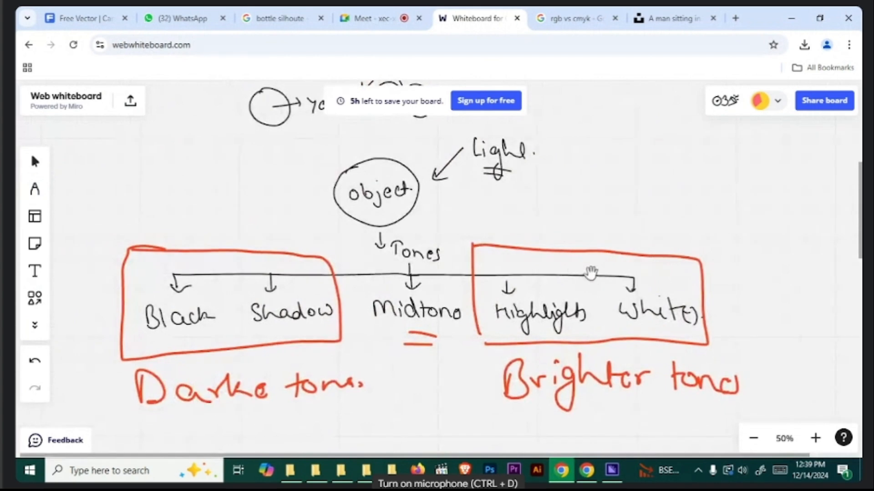
key(p)
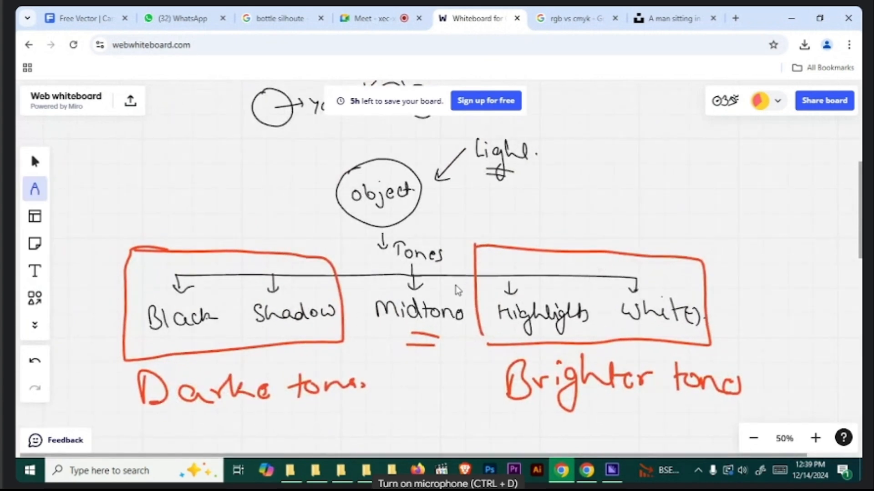
mouse_move(516, 222)
mouse_down()
mouse_move(666, 208)
mouse_move(689, 193)
mouse_move(664, 245)
mouse_up()
drag(268, 222, 156, 219)
drag(182, 193, 196, 234)
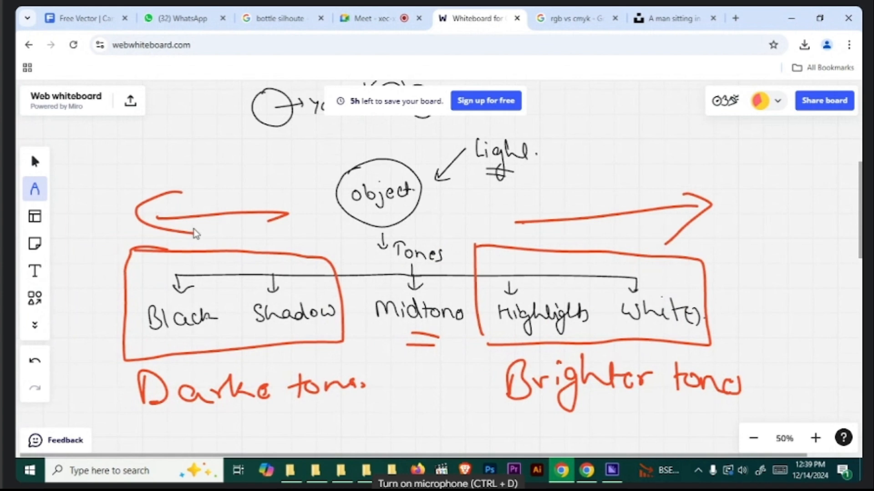
- Draw red inward-pointing arrows over the dark and bright tone groups to illustrate tones moving toward the midtones
drag(590, 258, 580, 283)
drag(551, 197, 742, 171)
drag(594, 176, 607, 200)
drag(200, 174, 308, 156)
drag(298, 145, 317, 176)
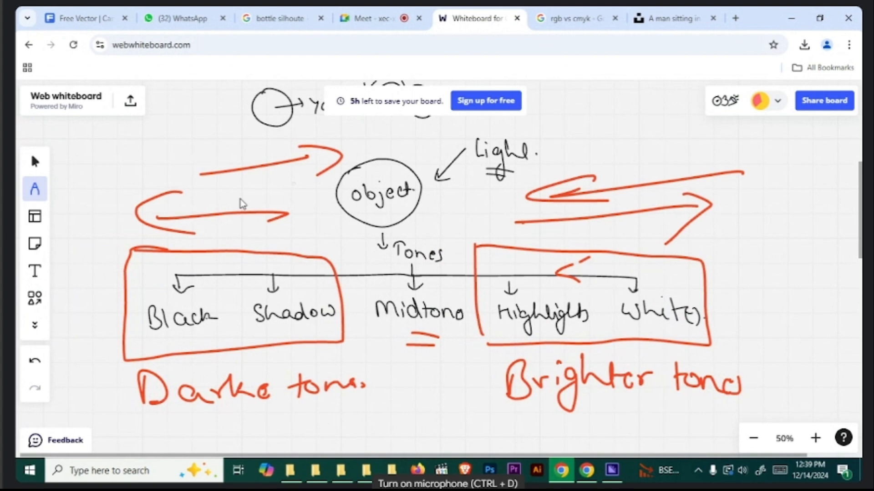
- Return to Photoshop, raise the adjustment layer's contrast to 64, and reset it to 0
click(791, 18)
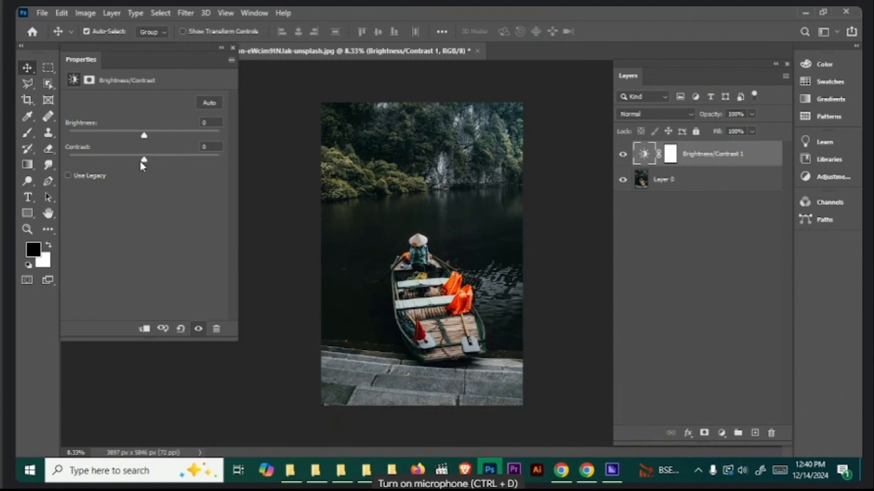
drag(142, 163, 190, 175)
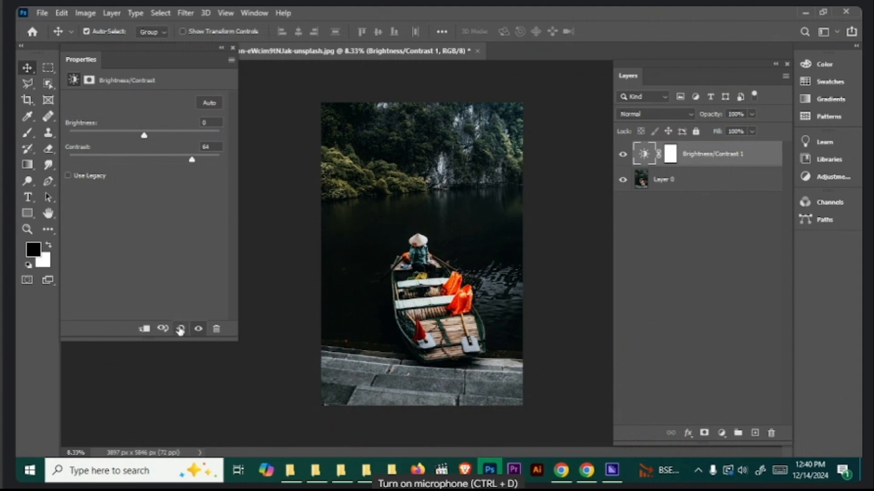
click(202, 146)
text(0)
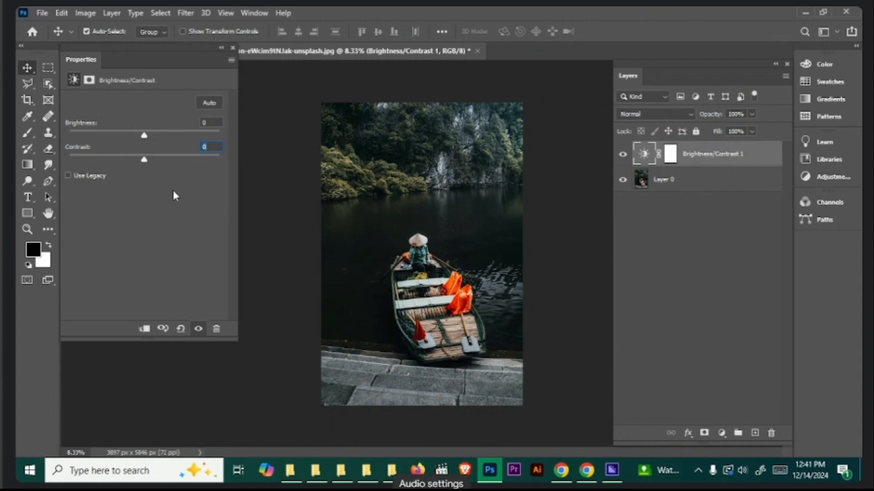
- Try a contrast of 100 on the adjustment layer without and with Use Legacy enabled, undoing the contrast change each time
drag(144, 162, 341, 171)
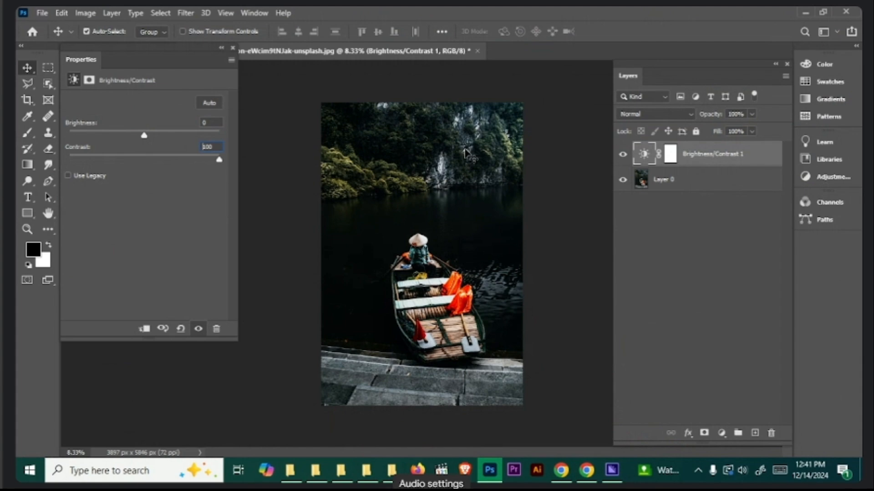
key(ctrl+z)
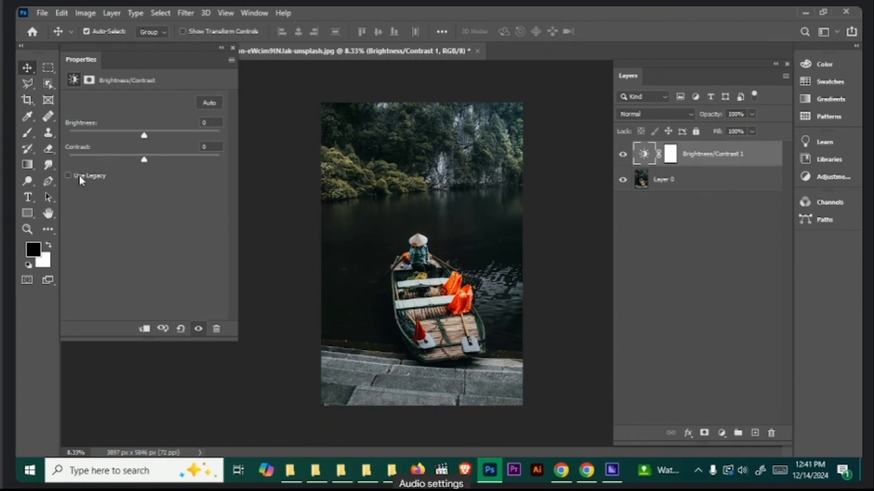
drag(144, 159, 348, 182)
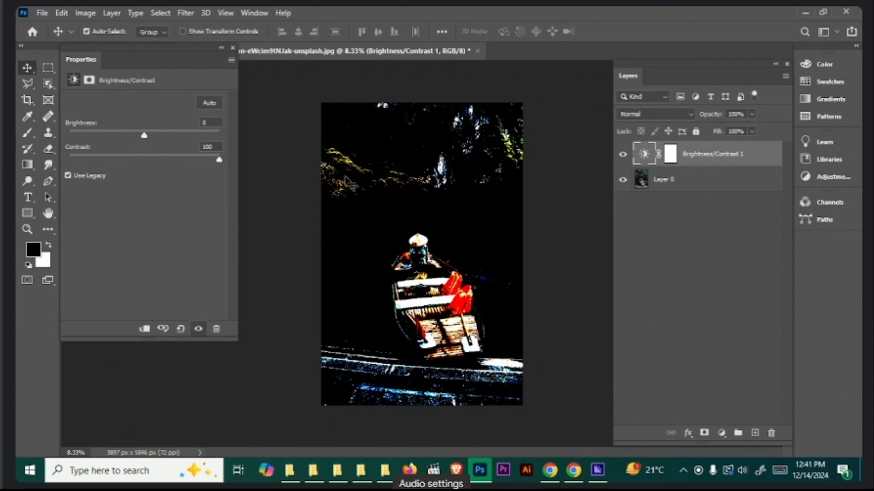
key(ctrl+z)
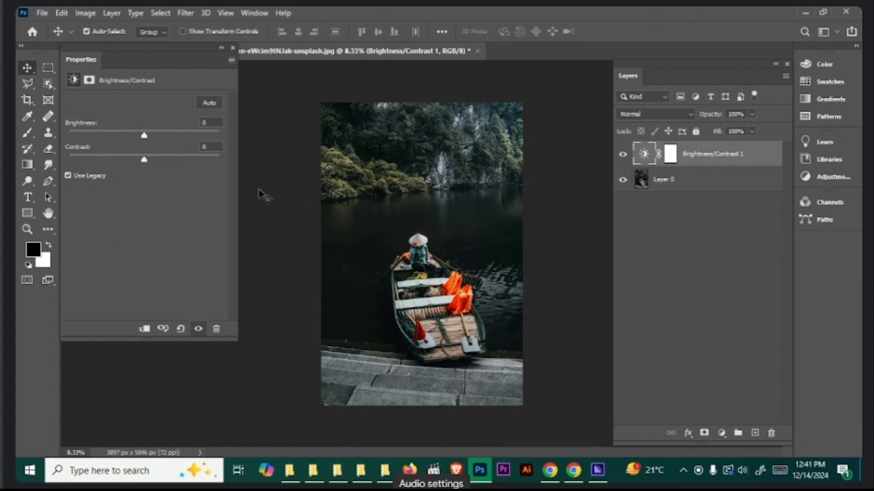
- Set the legacy contrast to 7 and reduce it to 5, then turn off Use Legacy
drag(140, 162, 150, 160)
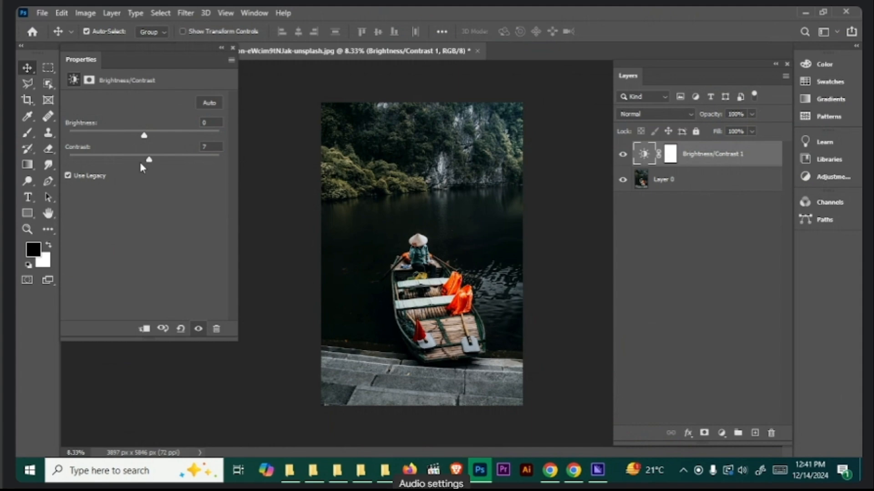
drag(150, 160, 148, 160)
click(87, 175)
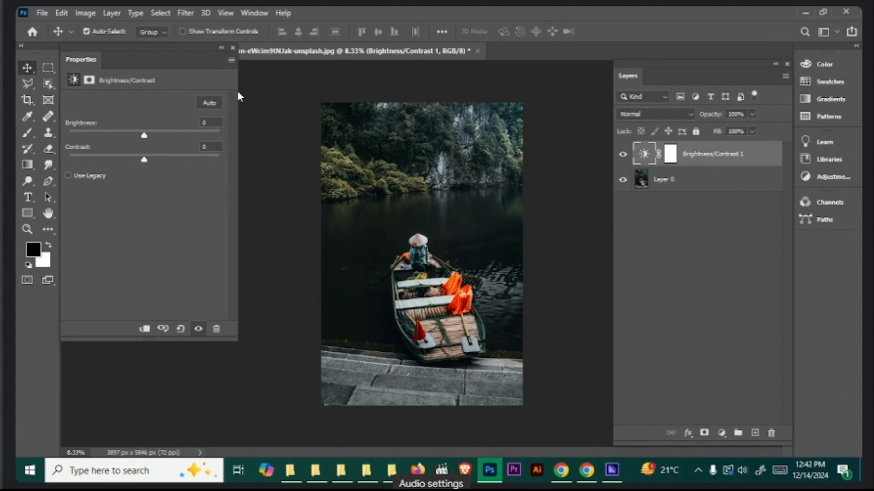
- Delete the Brightness/Contrast adjustment layer and add a Levels adjustment layer above the boat photo
click(232, 49)
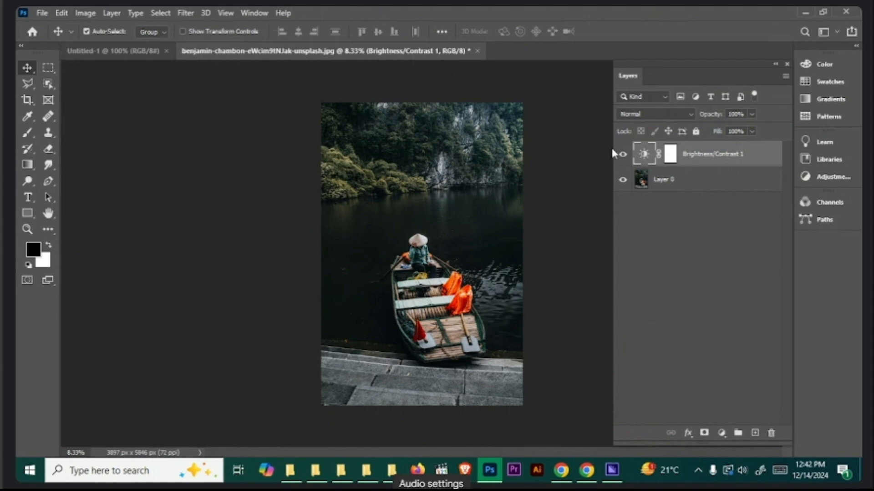
drag(746, 161, 770, 432)
click(721, 433)
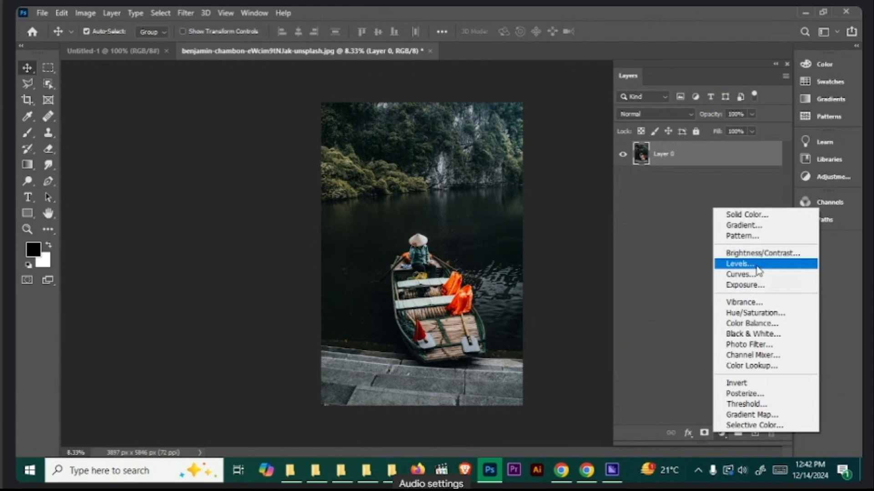
click(758, 265)
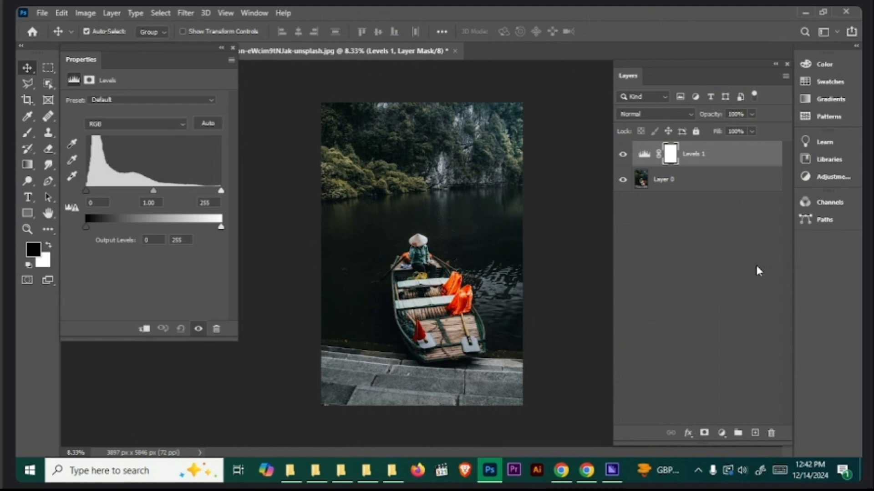
mouse_move(105, 46)
mouse_down()
mouse_move(113, 47)
mouse_move(104, 46)
mouse_up()
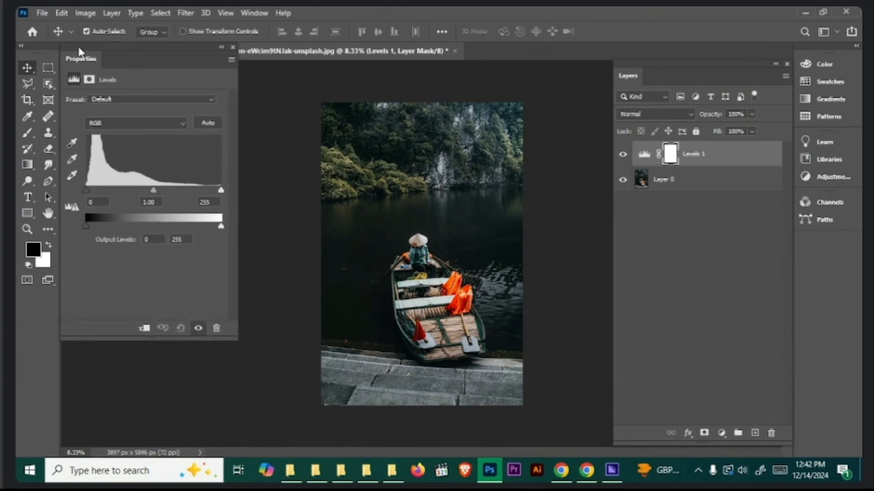
key(ctrl+plus)
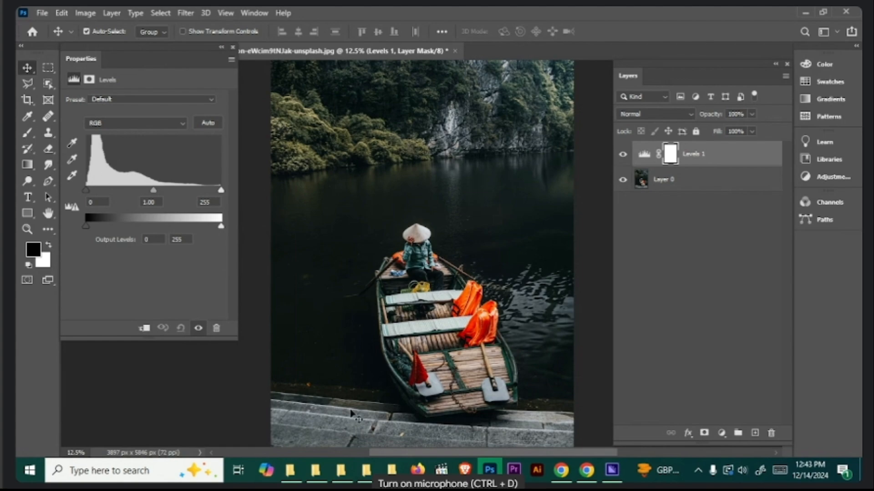
- Switch to the web whiteboard in the browser and handwrite "Input level" in the blank area below the existing notes
click(561, 470)
scroll(434, 376, down, 15)
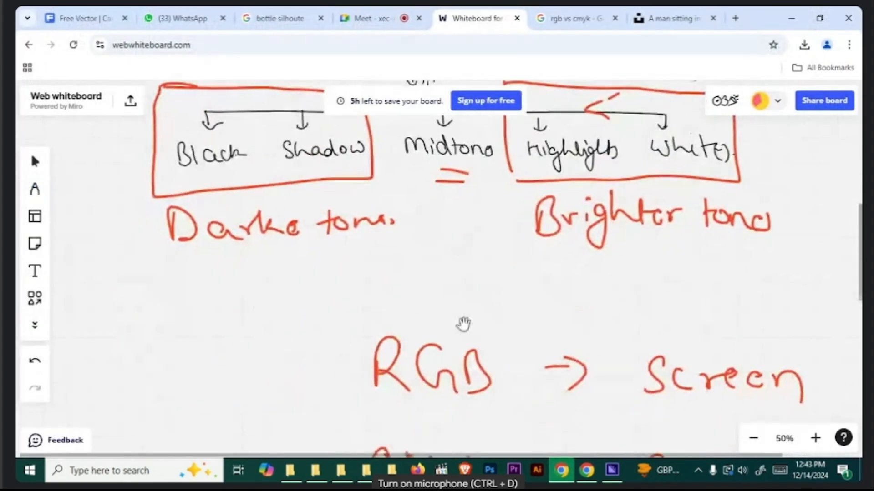
key(p)
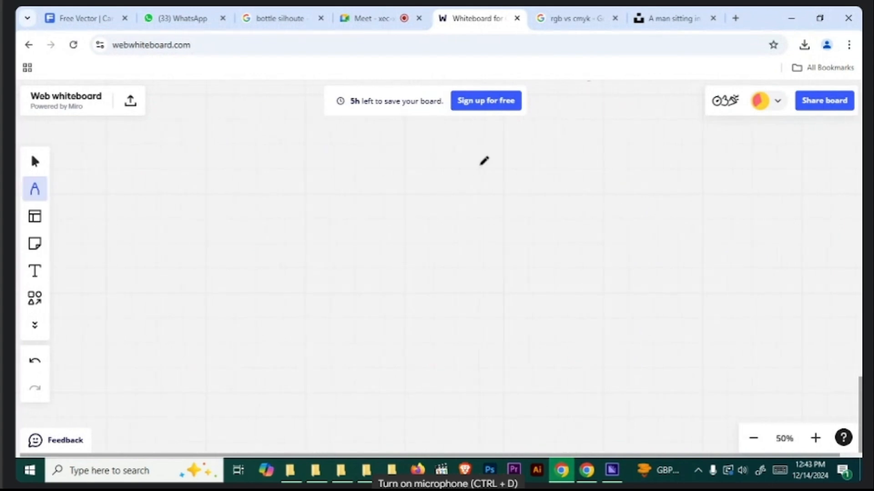
mouse_move(268, 197)
mouse_down()
mouse_move(271, 228)
mouse_move(281, 186)
mouse_up()
drag(263, 233, 311, 228)
mouse_move(329, 204)
mouse_down()
mouse_move(330, 234)
mouse_move(336, 224)
mouse_up()
drag(349, 207, 379, 218)
drag(369, 203, 433, 213)
drag(448, 195, 464, 210)
drag(468, 198, 517, 207)
- Handwrite "output level" on the whiteboard beneath the "Input level" label
drag(293, 349, 298, 352)
drag(311, 353, 348, 356)
drag(358, 334, 381, 372)
mouse_move(377, 350)
mouse_down()
mouse_move(425, 346)
mouse_move(434, 336)
mouse_up()
mouse_move(478, 324)
mouse_down()
mouse_move(491, 352)
mouse_move(523, 344)
mouse_move(536, 352)
mouse_up()
drag(544, 346, 572, 357)
- Underline "Input" and draw a box beside each of the two level labels, with an arrow leading from each box
drag(311, 246, 384, 238)
mouse_move(605, 169)
mouse_down()
mouse_move(618, 242)
mouse_move(522, 233)
mouse_up()
drag(561, 217, 535, 243)
drag(641, 304, 644, 375)
drag(622, 345, 589, 376)
drag(594, 357, 653, 373)
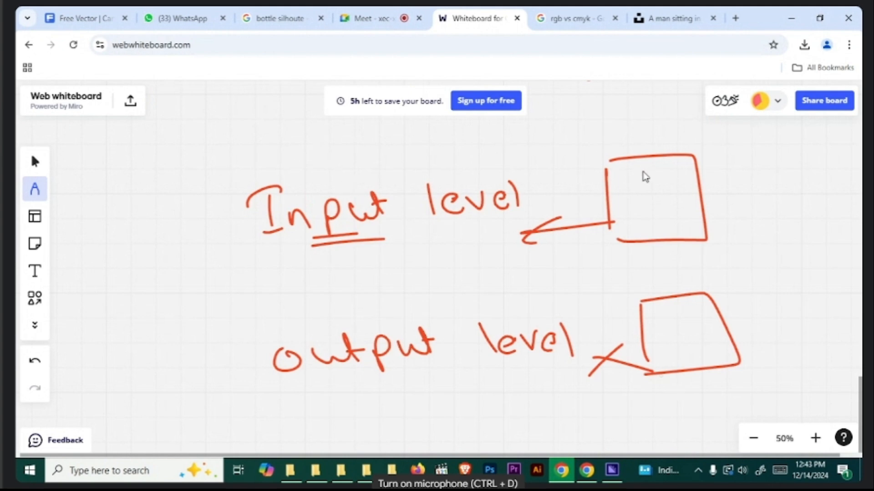
- Write D, L and M in the "Input level" box, draw a curved arrow from the label to it, and mark each letter with a slash
mouse_move(630, 166)
mouse_down()
mouse_move(638, 171)
mouse_move(631, 179)
mouse_move(638, 203)
mouse_move(656, 226)
mouse_up()
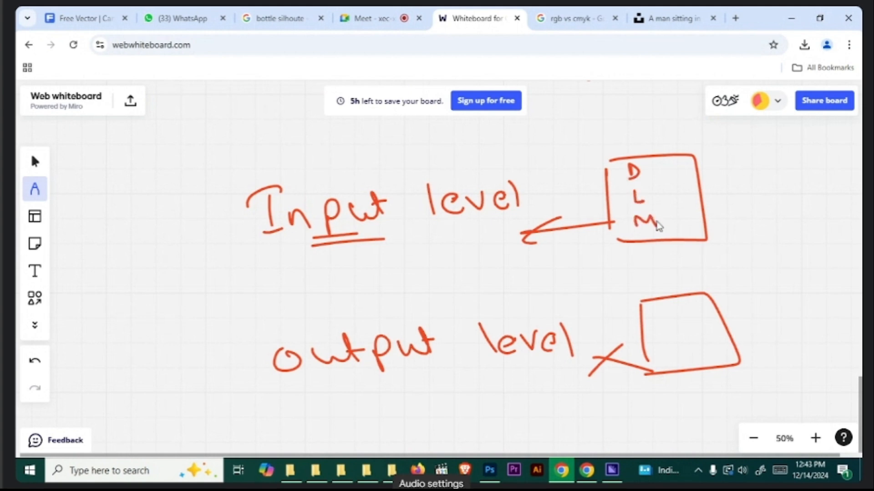
mouse_move(417, 181)
mouse_down()
mouse_move(434, 161)
mouse_move(489, 135)
mouse_move(531, 133)
mouse_move(597, 166)
mouse_up()
drag(590, 153, 598, 166)
click(659, 175)
drag(659, 175, 681, 157)
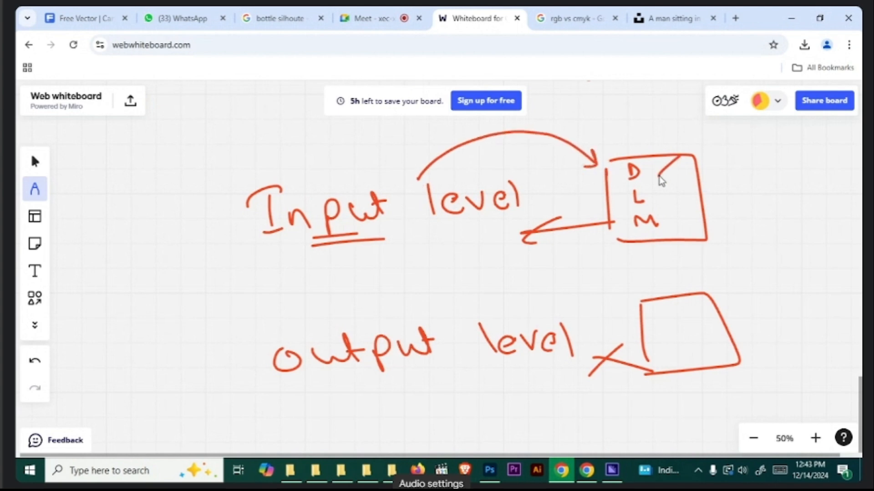
drag(665, 198, 687, 184)
drag(667, 223, 692, 208)
- Write D, L and M with dashes in the lower box, double-underline "output", and draw an arc over "level"
drag(650, 299, 666, 336)
mouse_move(662, 364)
mouse_down()
mouse_move(669, 349)
mouse_move(688, 362)
mouse_up()
mouse_move(673, 310)
mouse_down()
mouse_move(689, 306)
mouse_move(702, 351)
mouse_up()
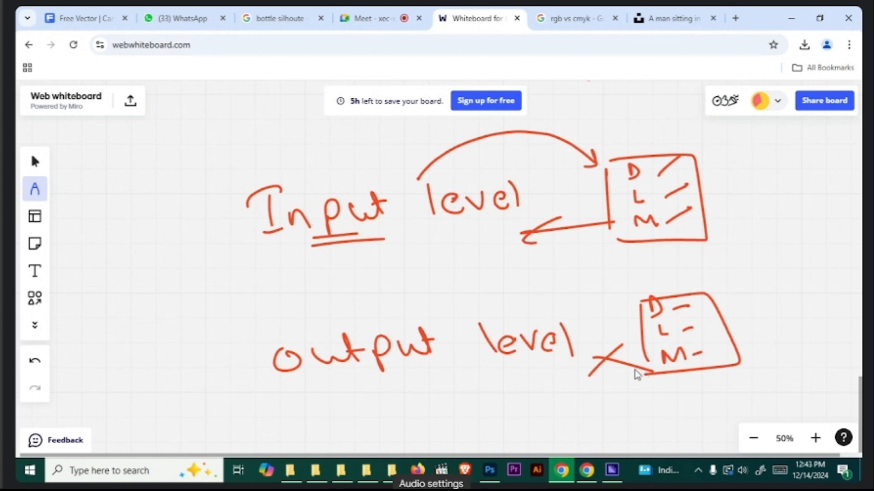
drag(387, 385, 483, 379)
drag(398, 401, 487, 389)
mouse_move(442, 313)
mouse_down()
mouse_move(503, 272)
mouse_move(588, 315)
mouse_up()
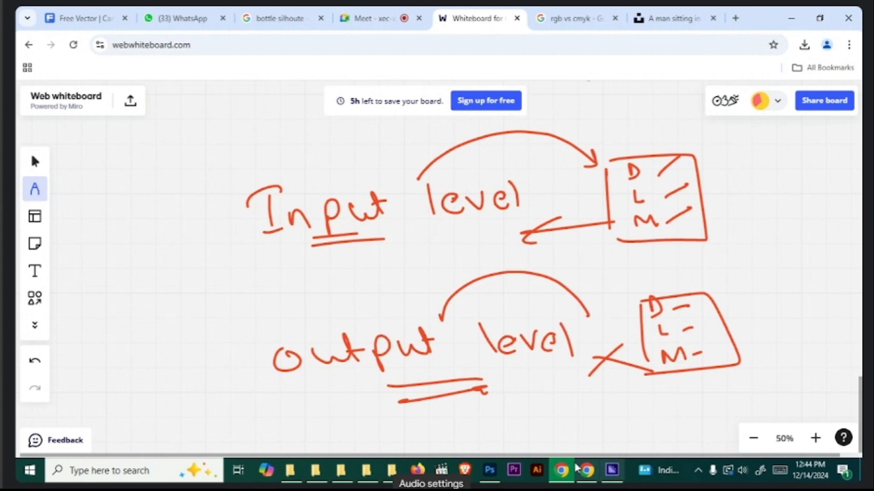
- Switch to Photoshop and try an input white level of 81 and an output black level of 140, undoing each change
click(489, 470)
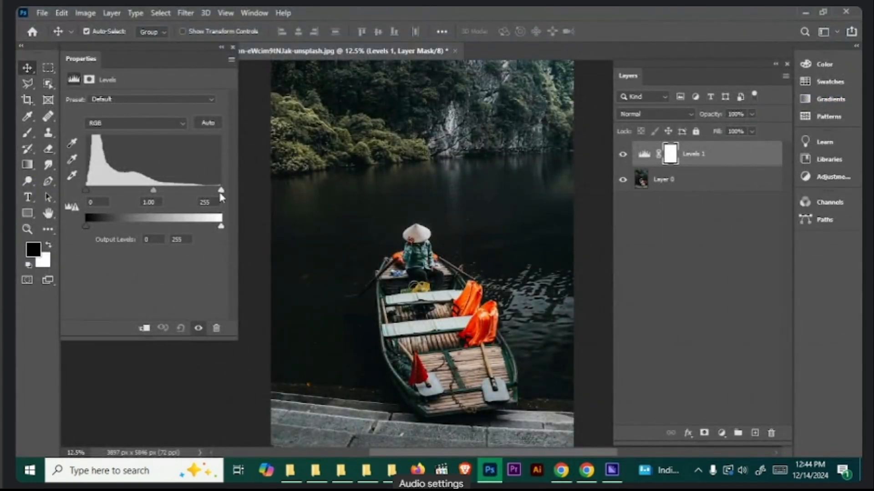
drag(222, 191, 128, 196)
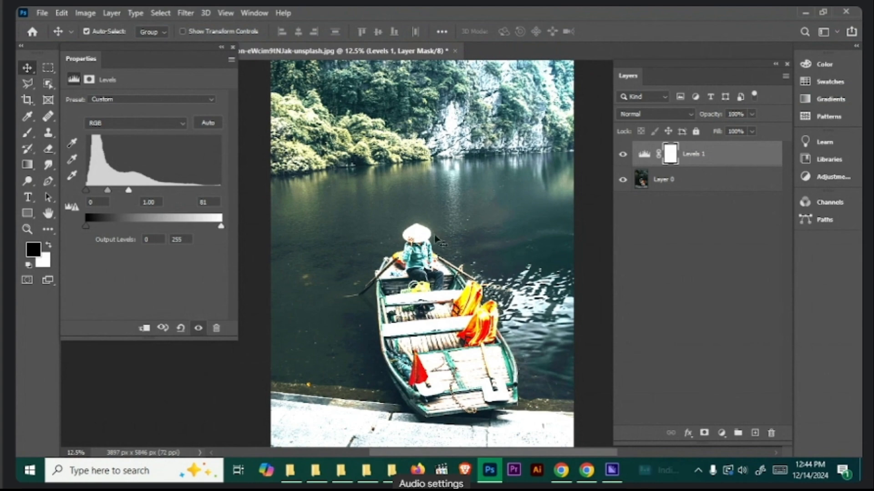
key(ctrl+z)
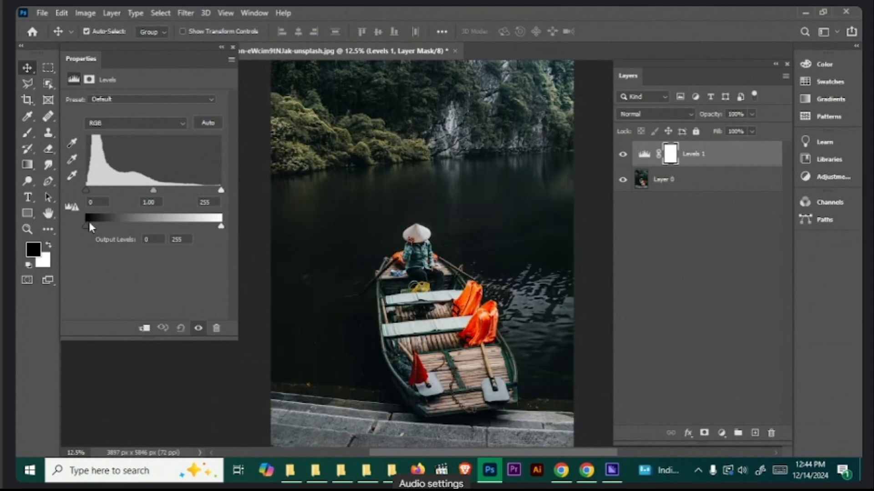
drag(86, 227, 160, 226)
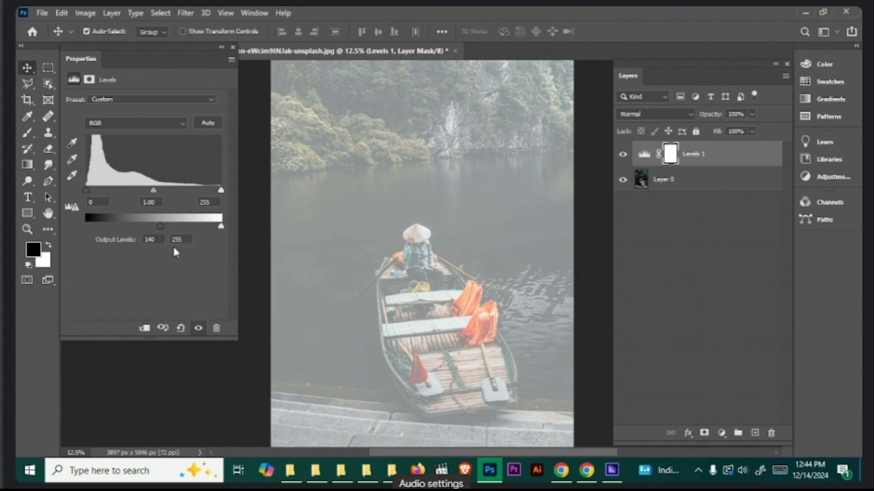
key(ctrl+z)
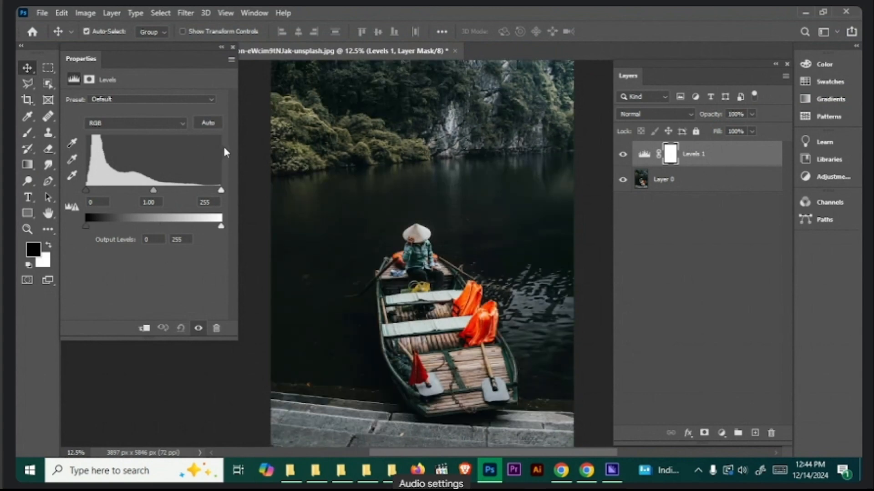
- Try a lower input white level and an output black level of 185 on the Levels adjustment, undoing each change
drag(221, 191, 144, 193)
key(ctrl+z)
drag(85, 228, 184, 223)
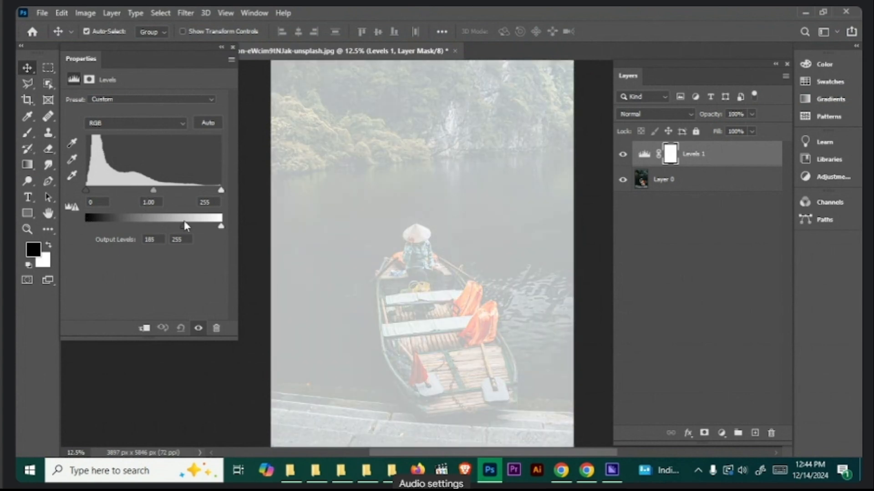
key(ctrl+z)
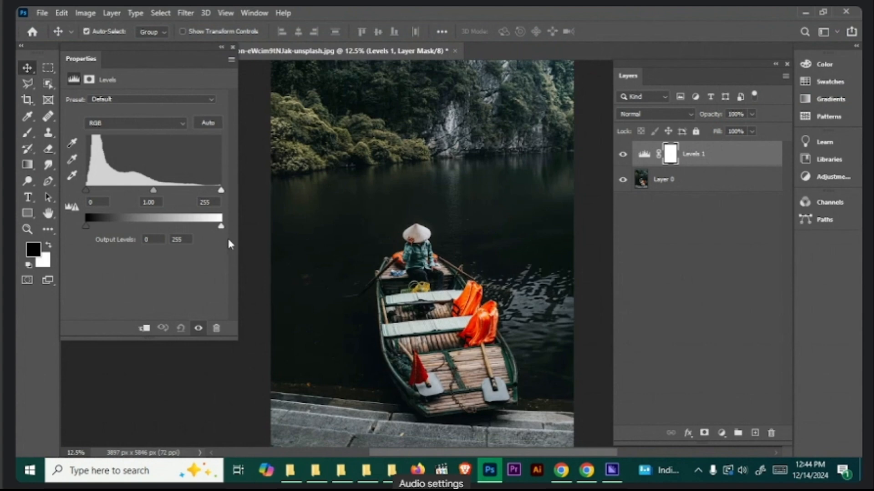
- Try the output white slider and an input black level of 41 on the Levels adjustment, then undo the black level change
mouse_move(221, 226)
mouse_down()
mouse_move(92, 226)
mouse_move(223, 241)
mouse_up()
drag(85, 189, 107, 194)
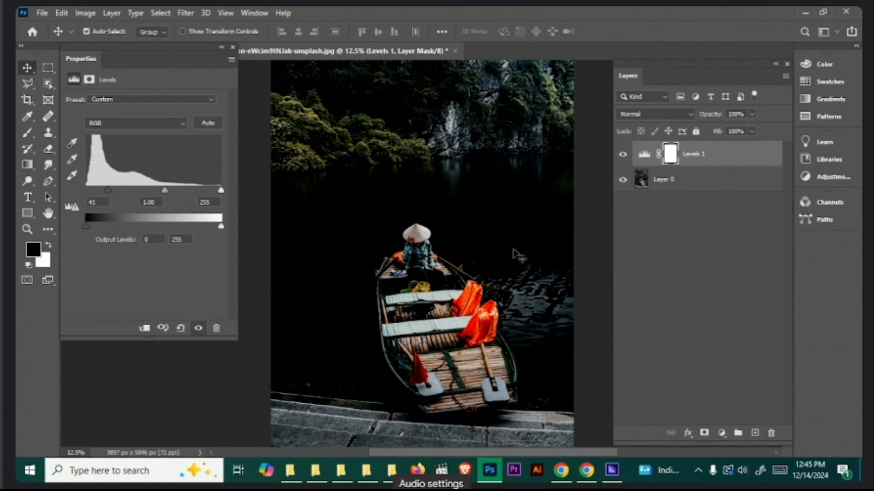
key(ctrl+z)
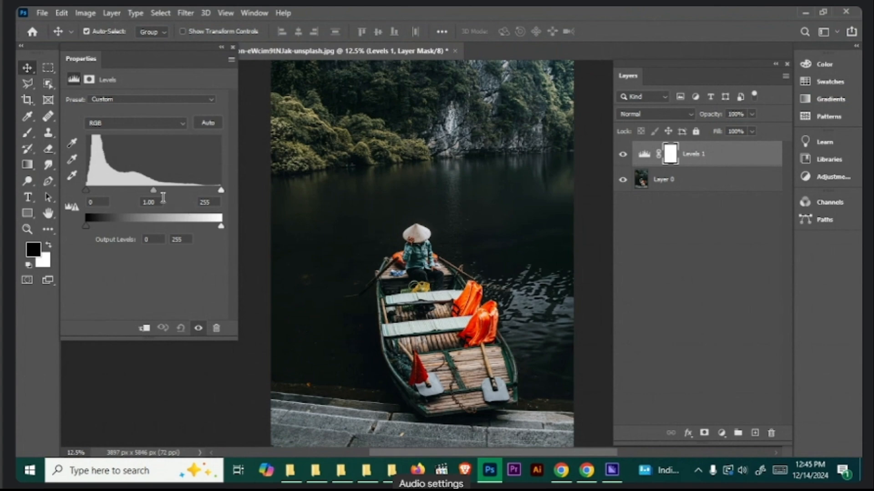
- Point out the input white level in the Levels settings and open the Windows Calculator
click(210, 202)
click(87, 471)
text(cal)
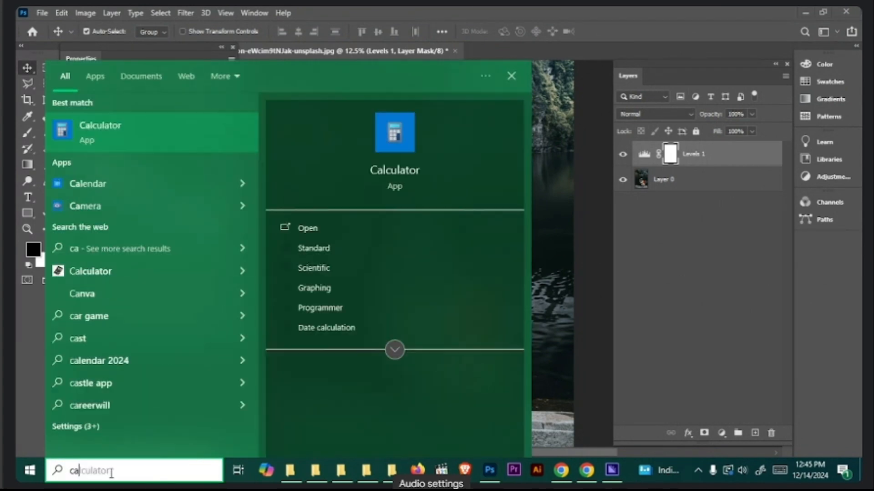
click(140, 126)
- Calculate 255 × 255 × 255 and close the Calculator
click(183, 355)
click(177, 321)
click(178, 321)
click(303, 289)
click(150, 355)
click(156, 319)
click(156, 318)
click(298, 291)
click(164, 357)
click(170, 322)
click(170, 321)
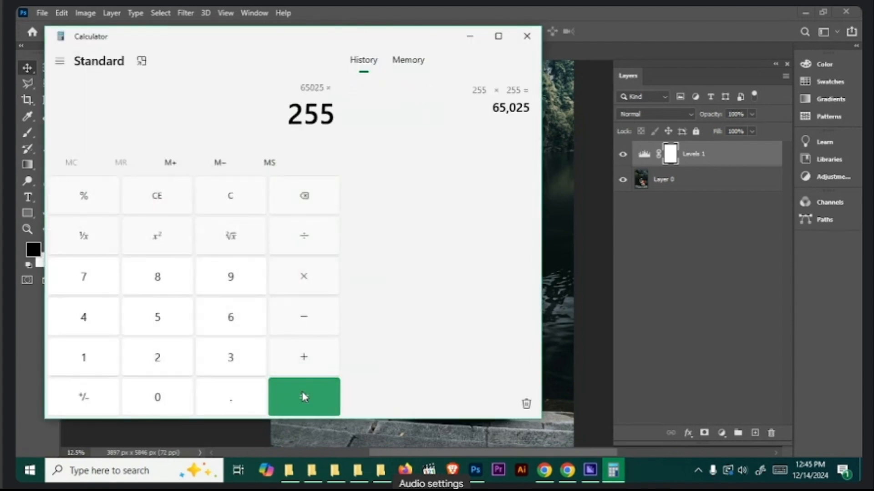
click(304, 398)
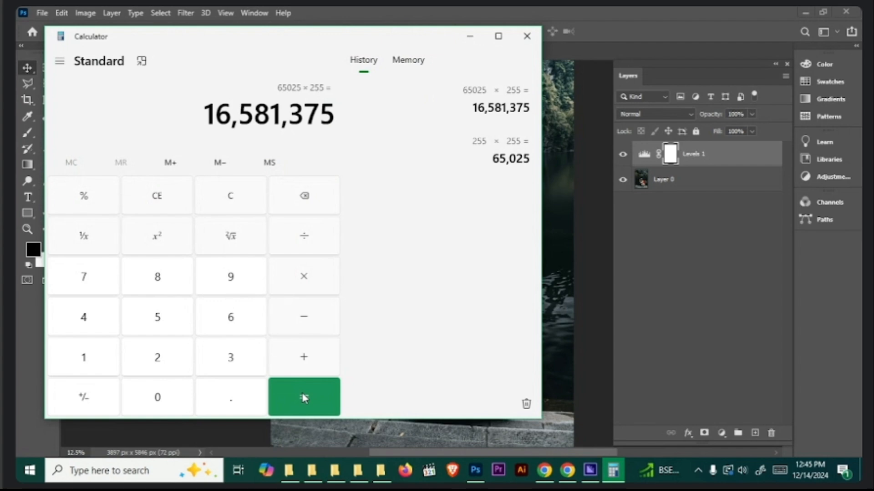
click(526, 36)
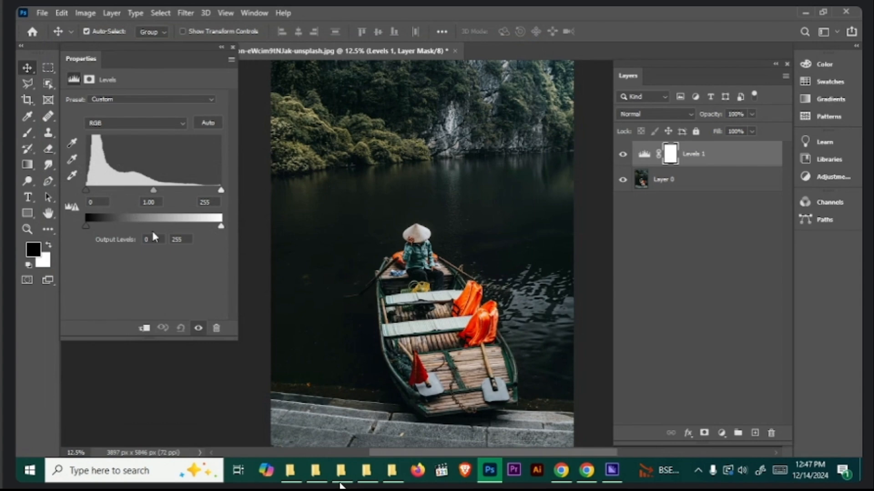
- Close the Levels properties, switch to the Unsplash page in the browser, and open the photo of a group in orange life jackets on a boat
key(ctrl+minus)
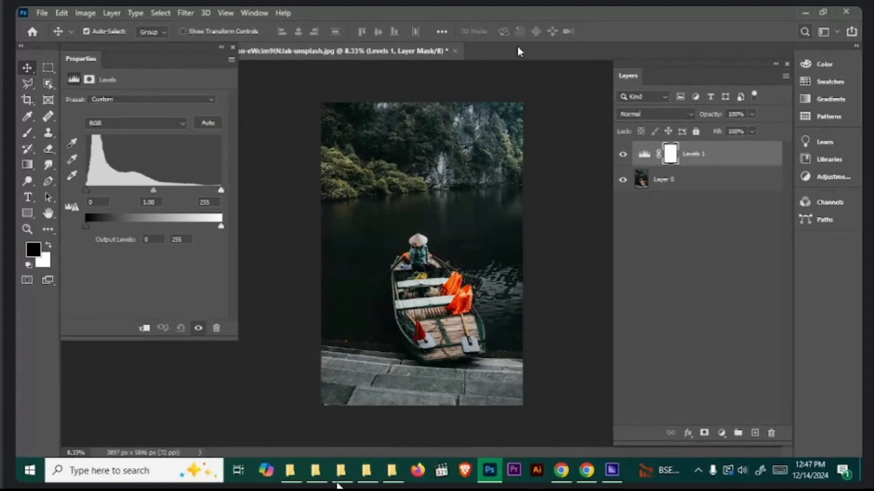
click(232, 47)
mouse_move(561, 470)
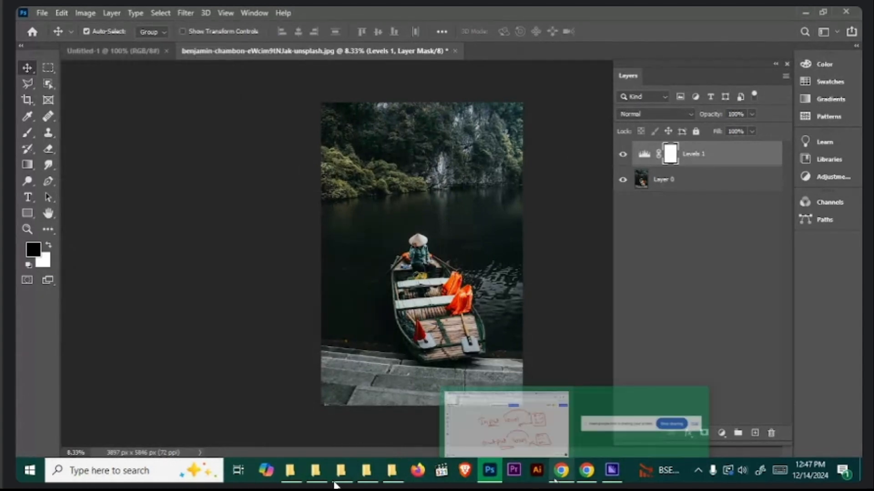
click(523, 414)
click(651, 9)
scroll(411, 252, down, 15)
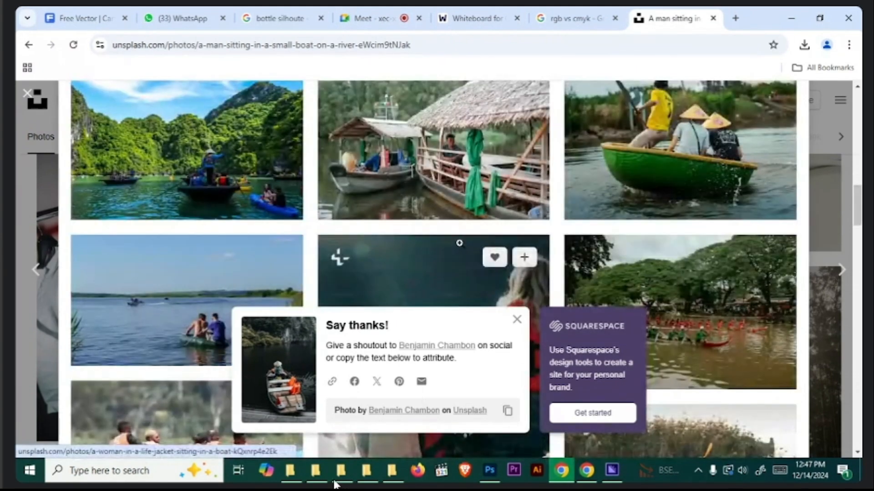
scroll(394, 256, down, 4)
scroll(213, 206, down, 1)
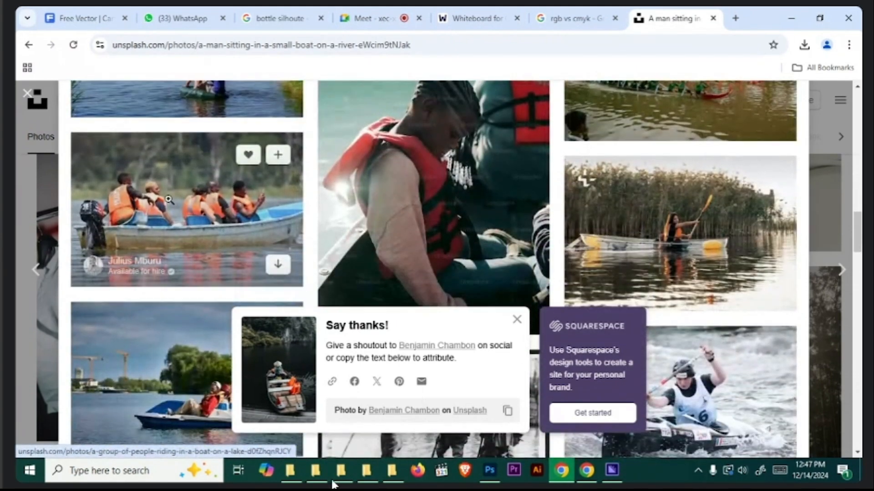
click(213, 207)
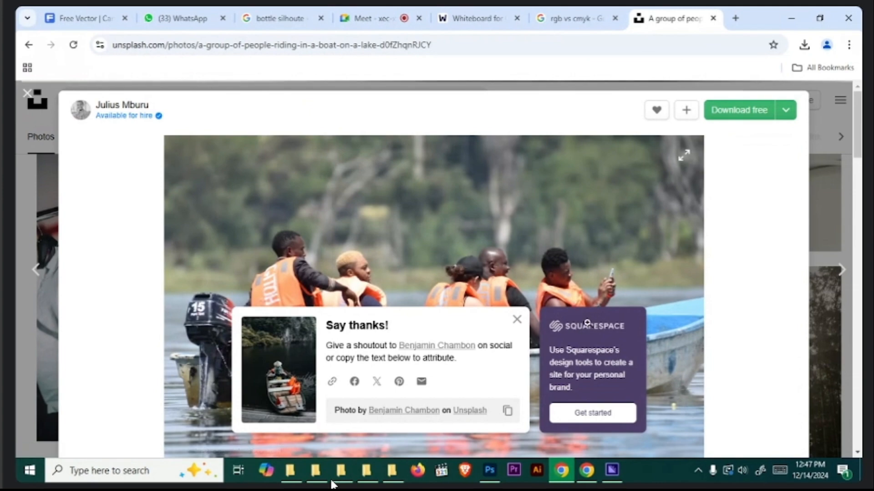
- Download the group boat photo for free and dismiss the thank-you message
click(516, 319)
click(718, 114)
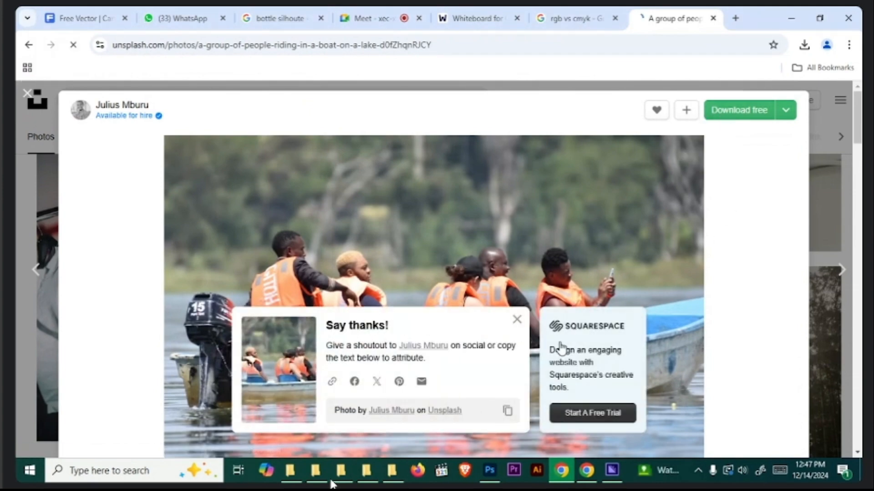
click(517, 320)
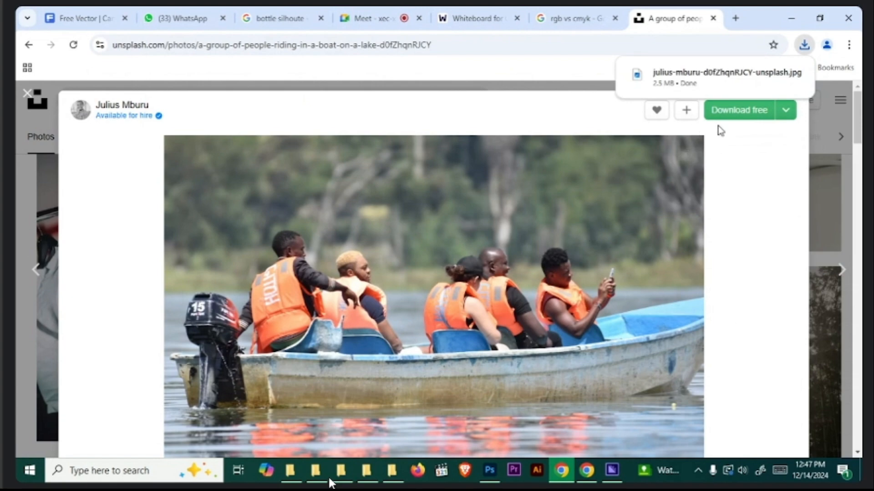
- Open the downloaded group boat photo from the Downloads folder as a new Photoshop document and unlock its background layer
click(804, 46)
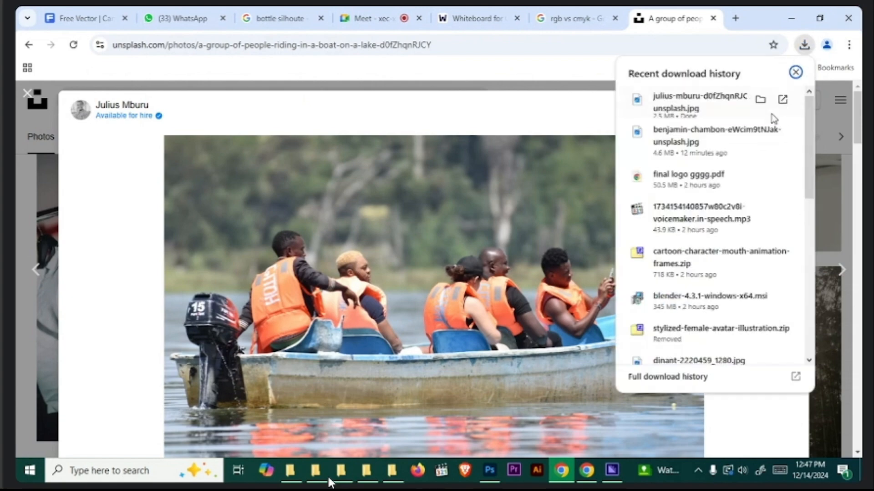
click(759, 98)
drag(399, 218, 504, 54)
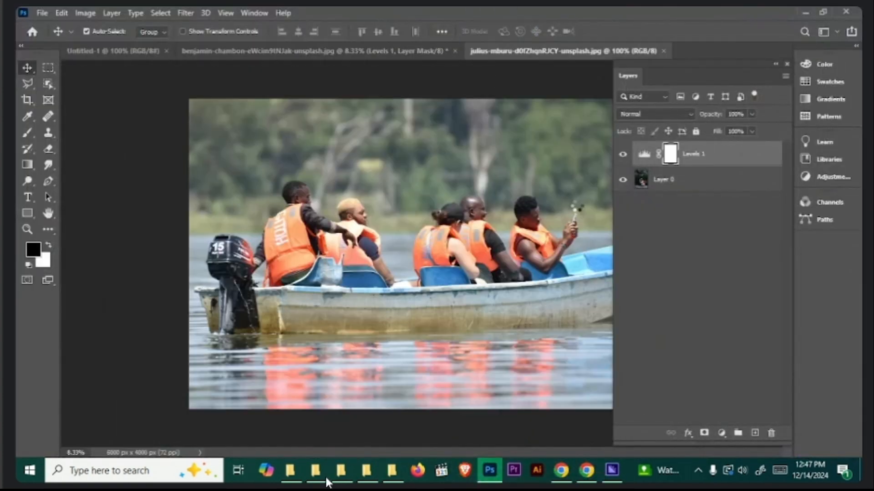
click(770, 152)
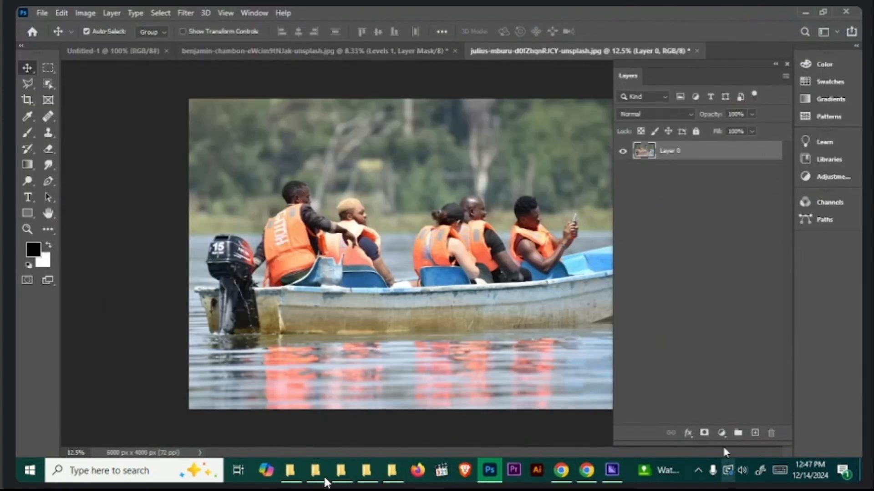
- Add a Levels adjustment layer above the group boat photo, move its properties off the image, and apply the Auto correction
click(721, 433)
click(737, 264)
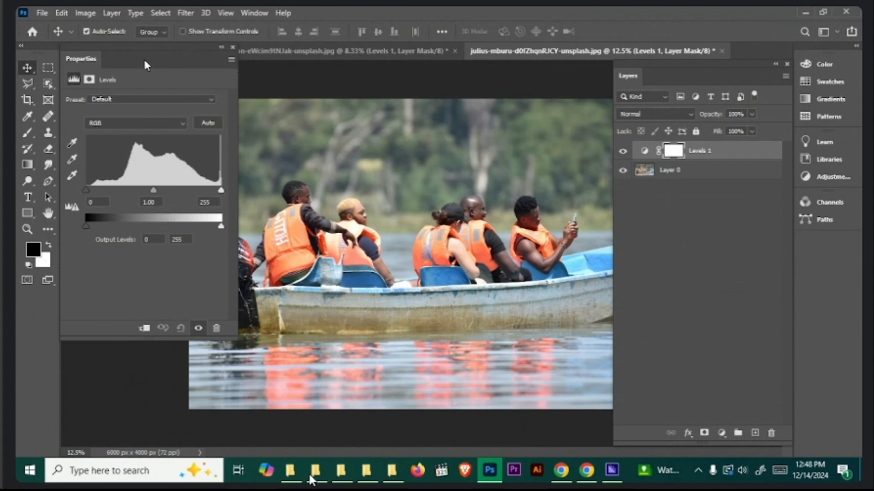
drag(128, 49, 90, 48)
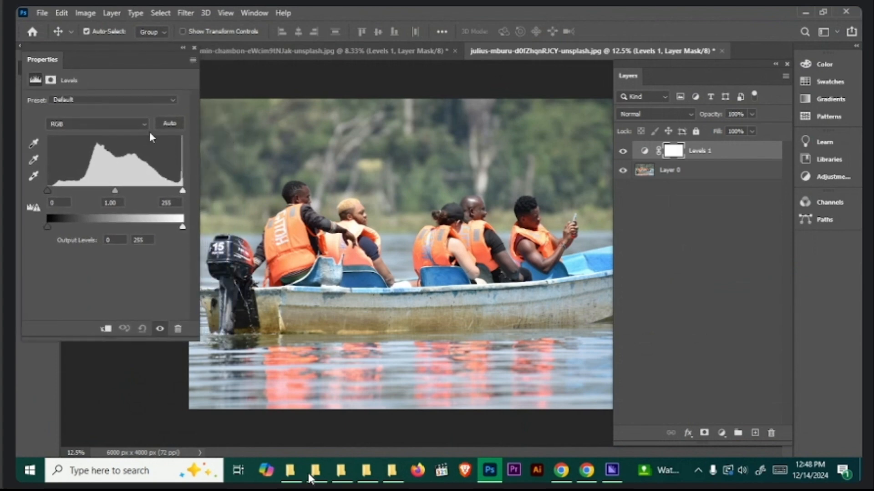
click(171, 124)
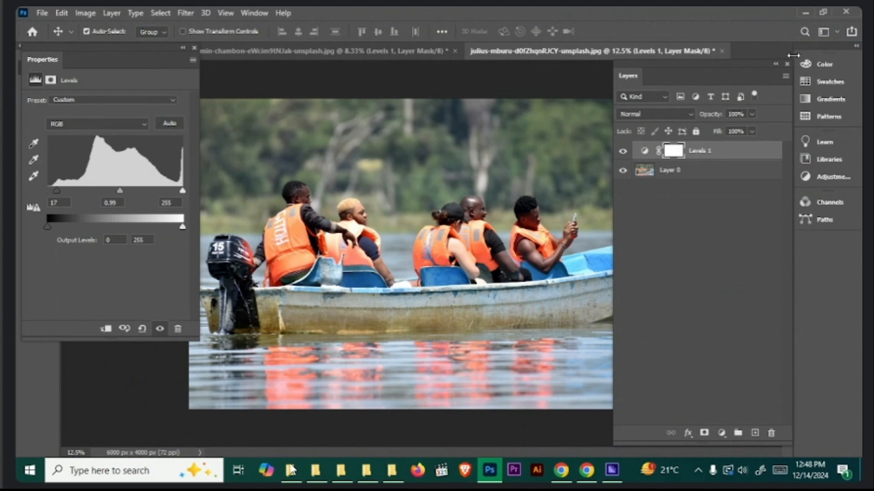
- Close the group boat photo document without saving and minimize Photoshop
click(723, 50)
click(446, 185)
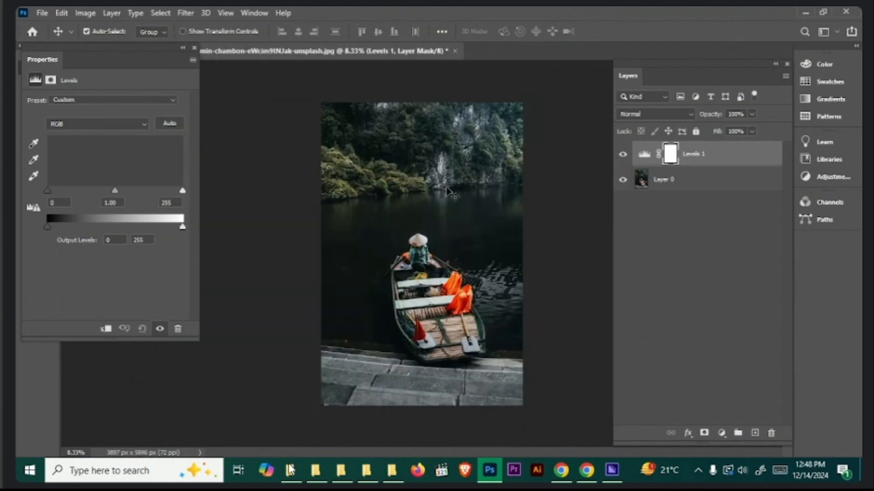
click(804, 14)
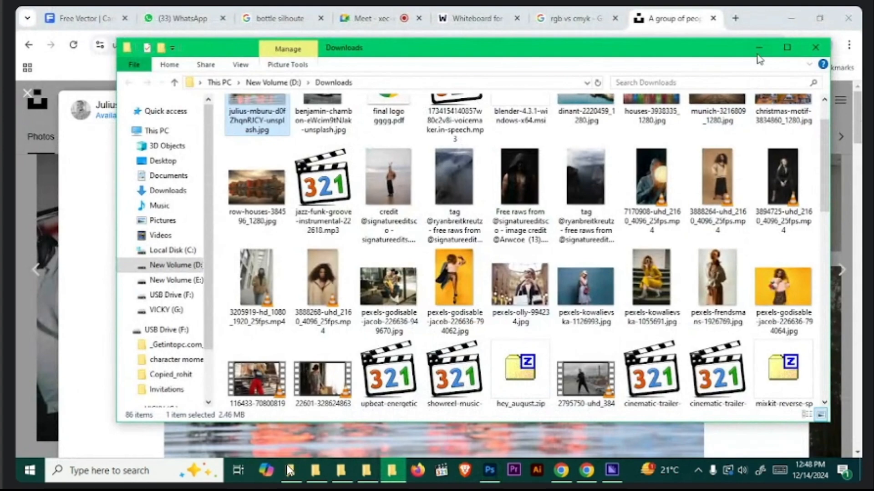
- Minimize the Downloads folder window, switch to Photoshop and delete the adjustment layer above the single-boat photo
click(759, 48)
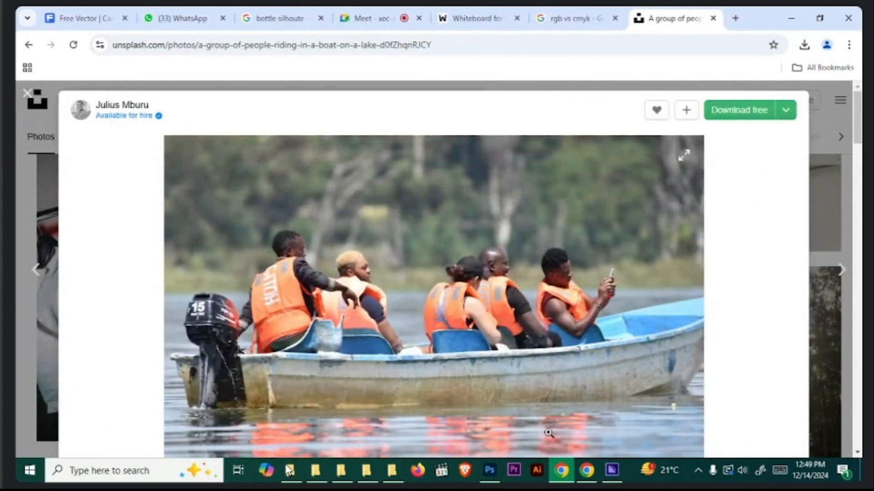
click(491, 469)
drag(682, 159, 775, 436)
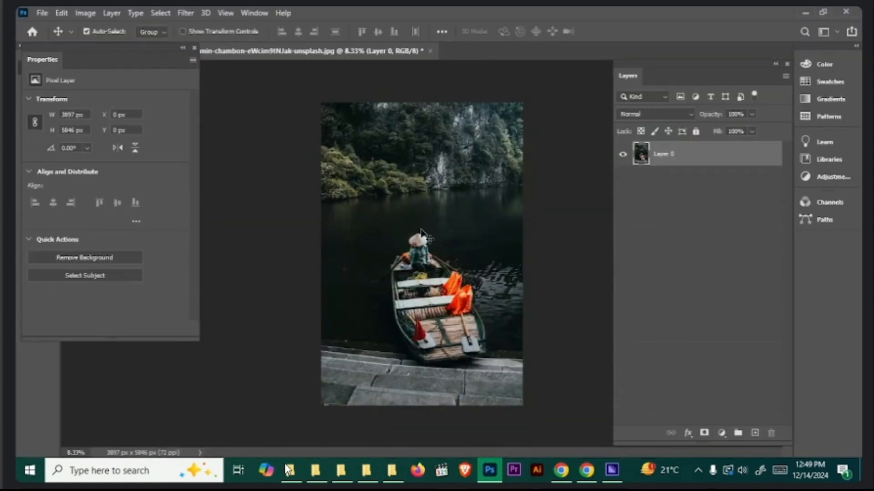
- Close the floating layer properties and add a Curves adjustment layer above the single-boat photo
click(194, 48)
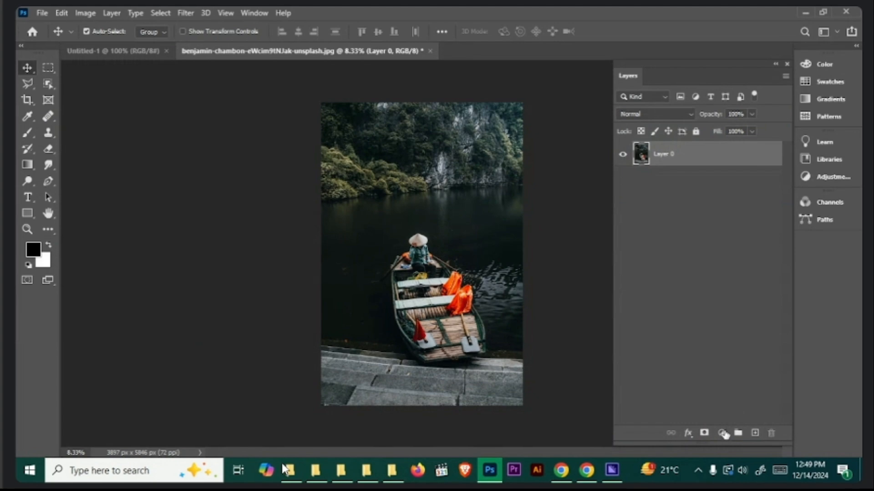
click(721, 433)
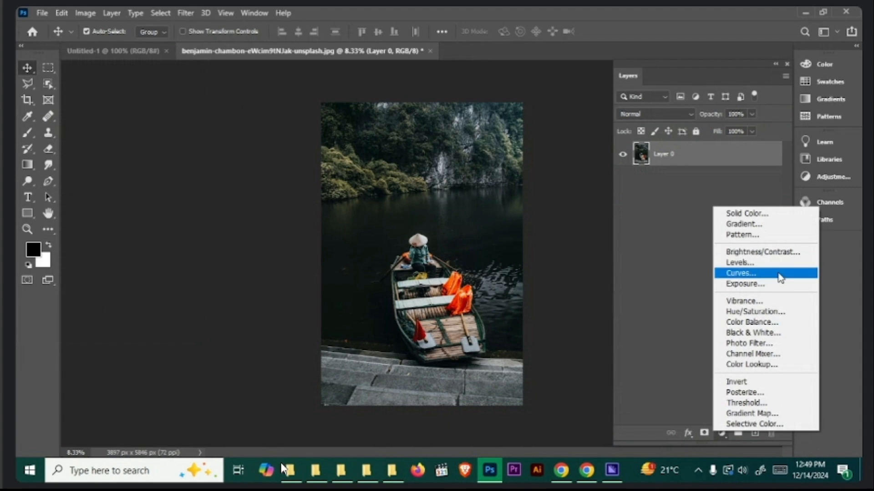
click(780, 278)
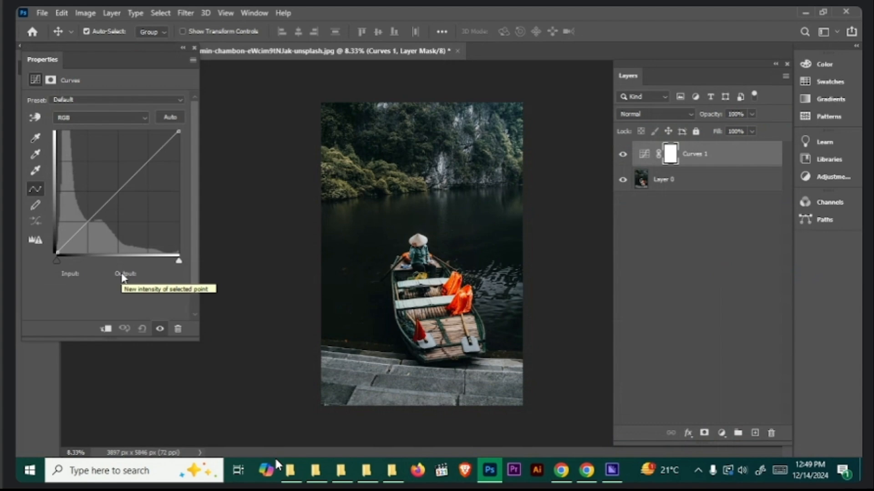
- Lower the RGB curve's white point input to 142 and further to 61, and return it to 255
drag(179, 261, 126, 270)
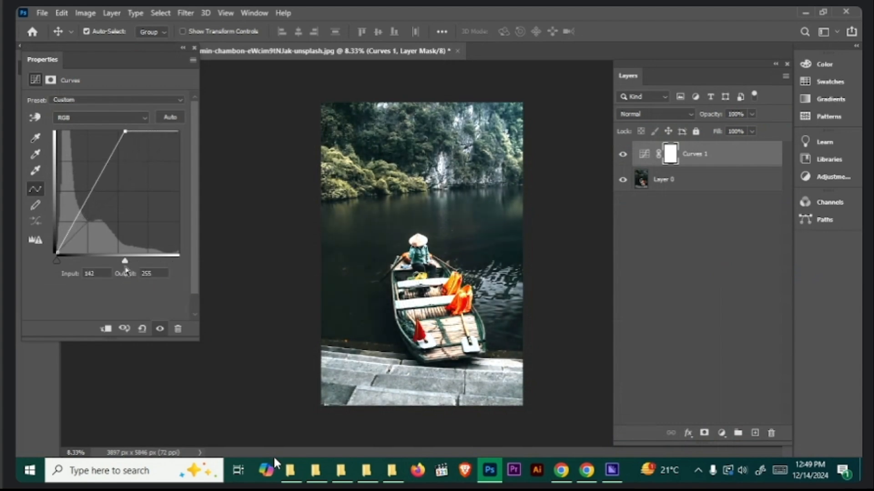
drag(126, 270, 86, 268)
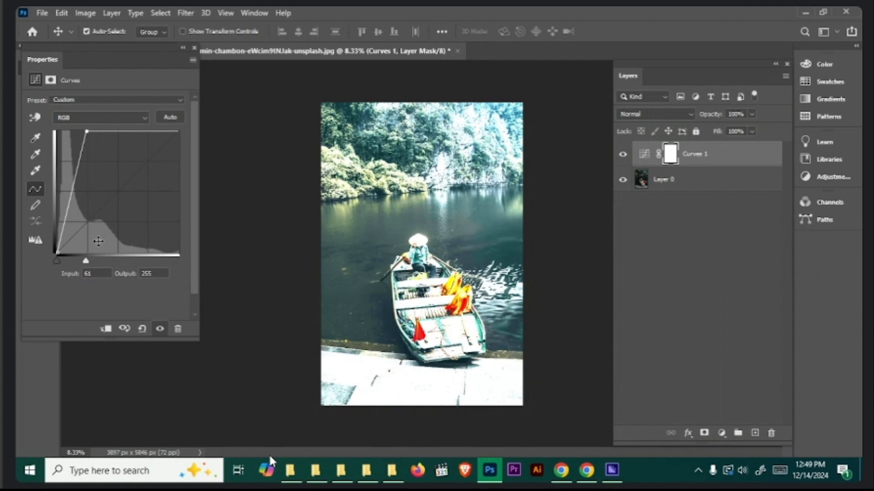
drag(86, 261, 211, 266)
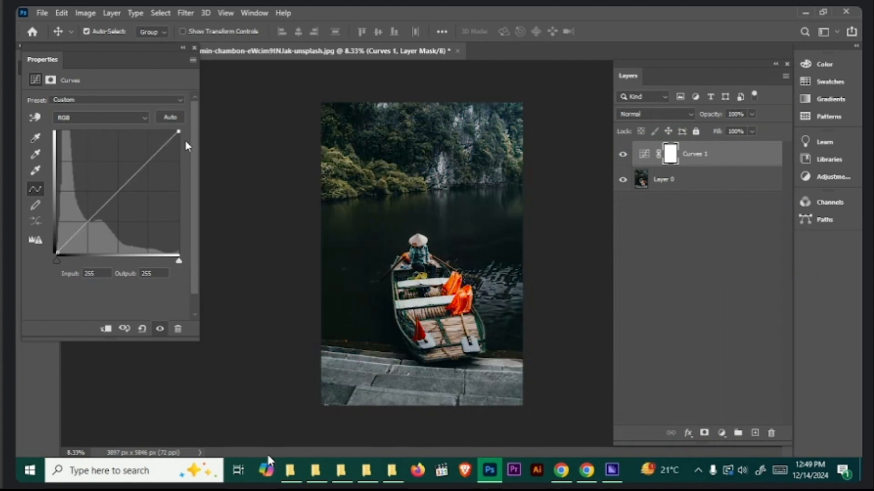
- Lower the RGB curve's white point output to 111, and undo the last curve changes
drag(178, 132, 186, 205)
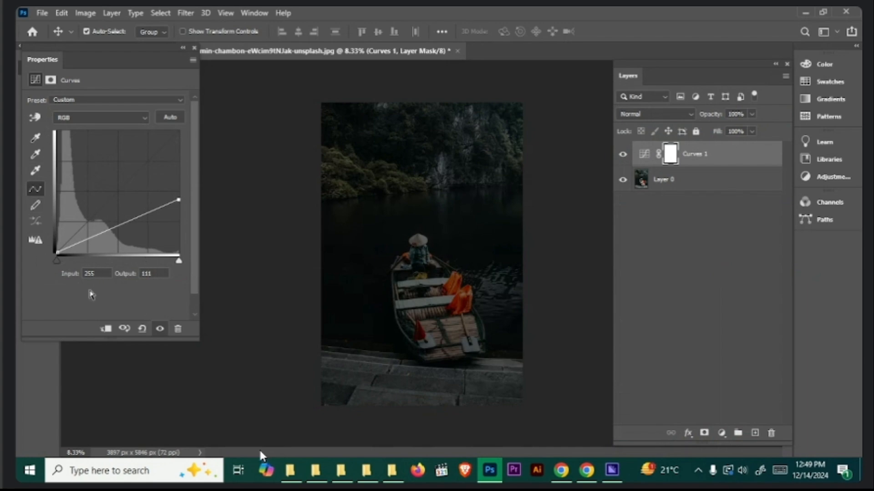
key(ctrl+z)
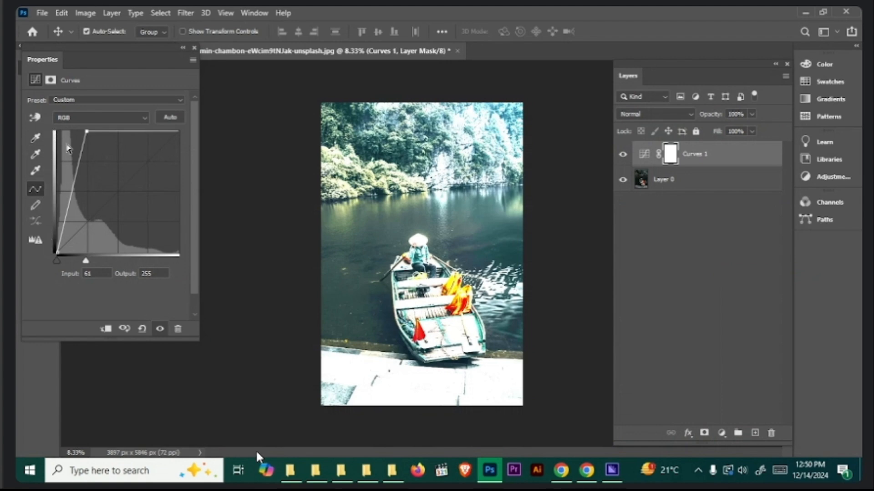
- Hide the Curves adjustment layer and add a Levels adjustment layer above it
click(622, 154)
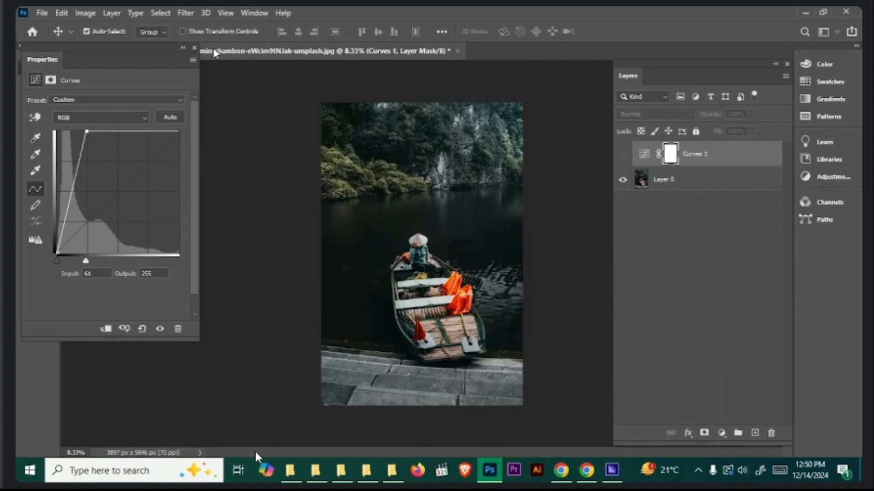
click(195, 48)
click(721, 433)
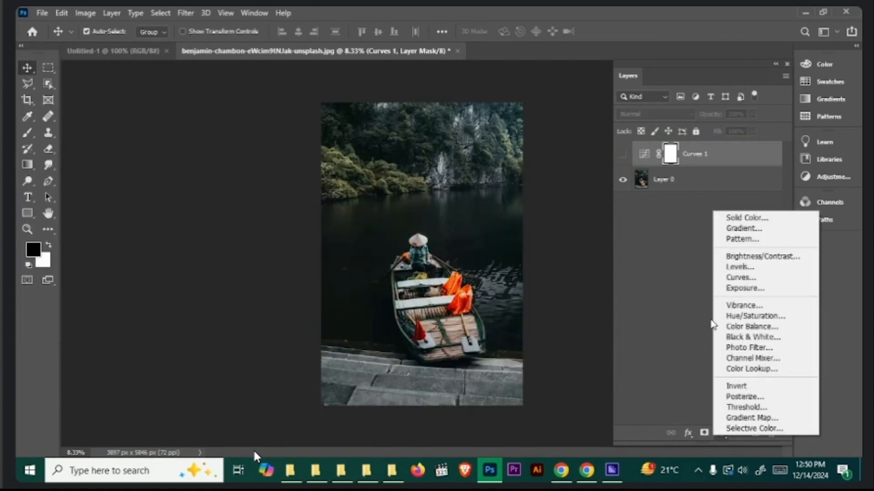
click(739, 267)
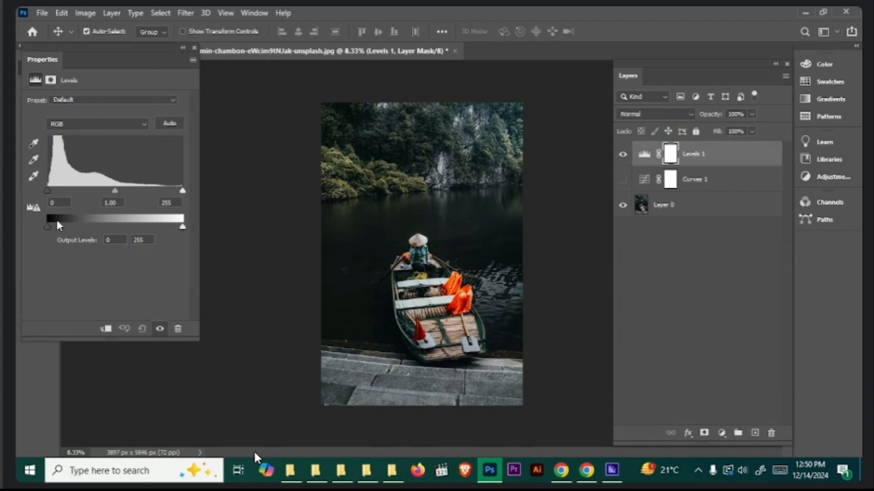
- Try lowering the Levels adjustment's white output level towards black, and undo the change
drag(182, 227, 15, 236)
key(ctrl+z)
- Close the Levels properties, hide the Levels adjustment layer and show the Curves layer again
click(194, 49)
click(623, 154)
click(622, 179)
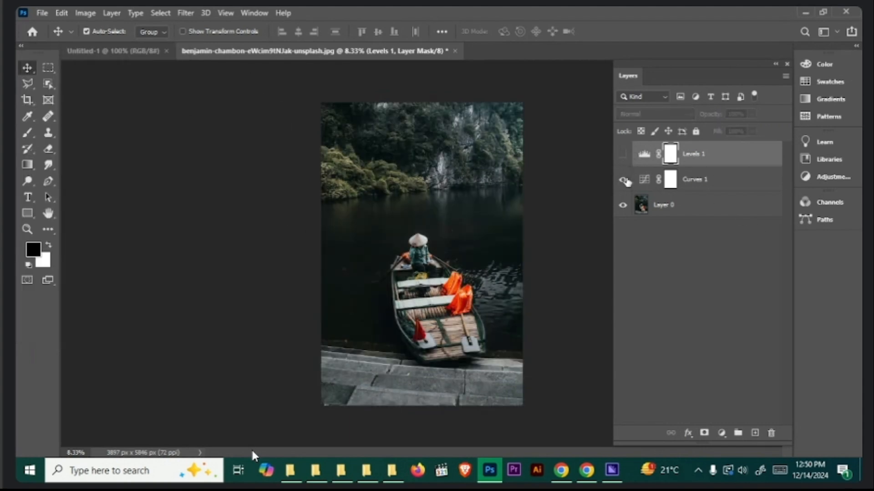
- Open the Curves layer's properties and reset the RGB curve's white point input to 255
double_click(644, 180)
drag(86, 132, 179, 131)
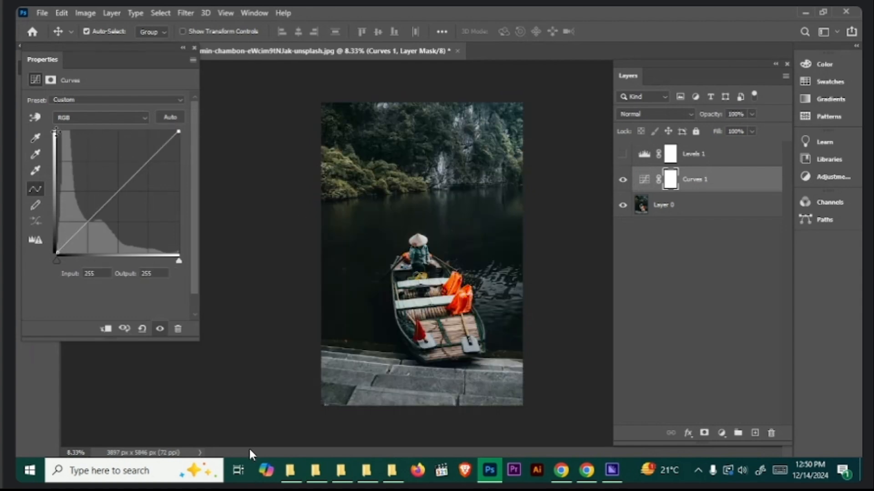
- Lower the RGB curve's white point output to 111 at input 255, and restore the output to 255
drag(179, 132, 179, 201)
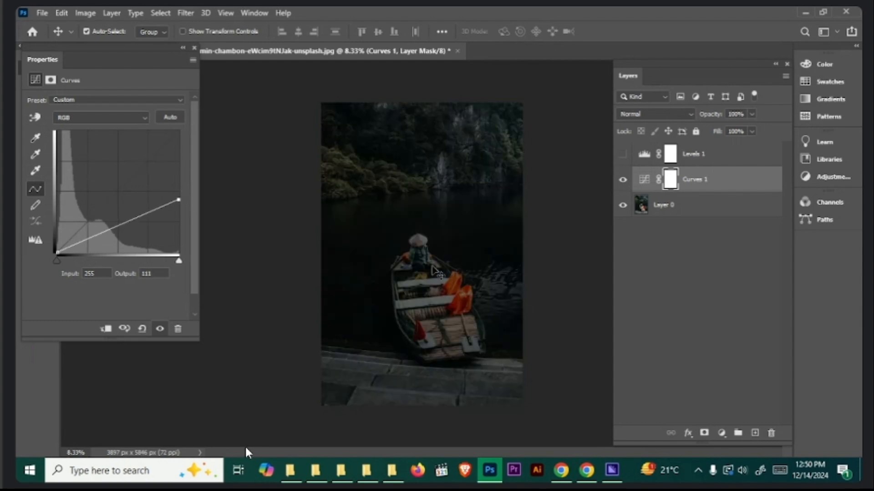
drag(179, 199, 179, 133)
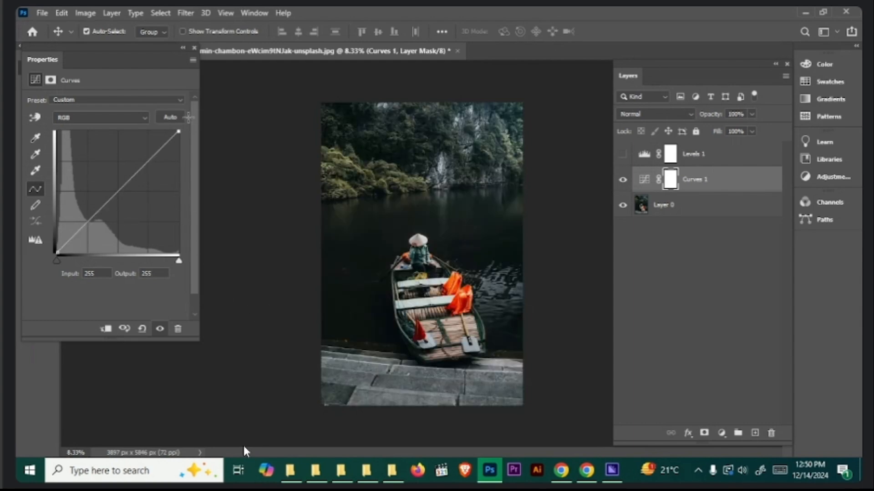
drag(178, 262, 220, 271)
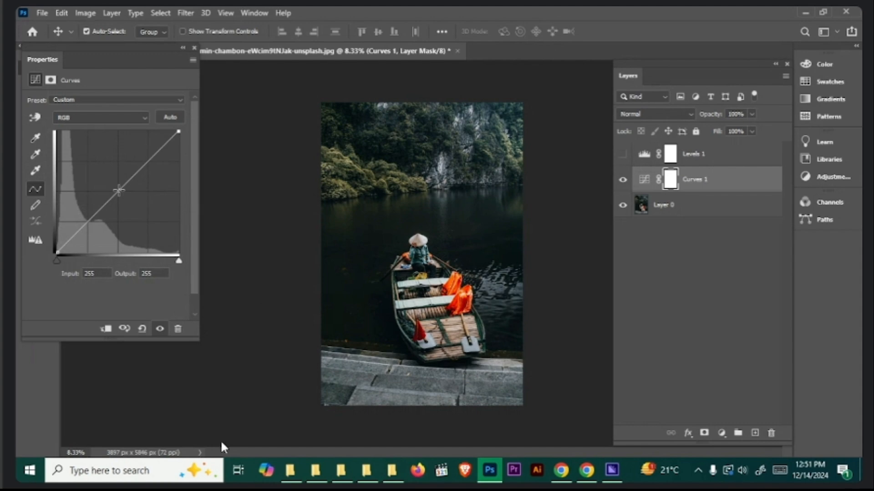
- Try bending the RGB curve's midtones up to output 165 and down to output 115, and reset the curve
drag(119, 190, 106, 174)
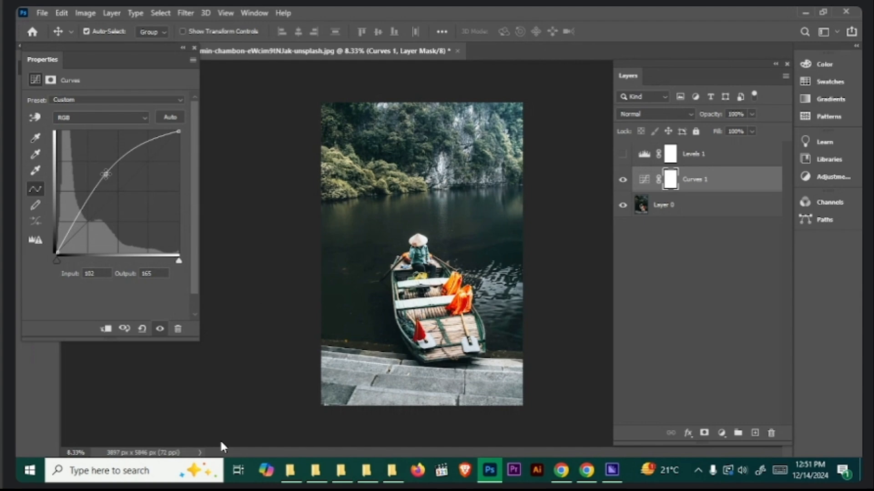
mouse_move(106, 174)
mouse_down()
mouse_move(141, 214)
mouse_move(107, 179)
mouse_up()
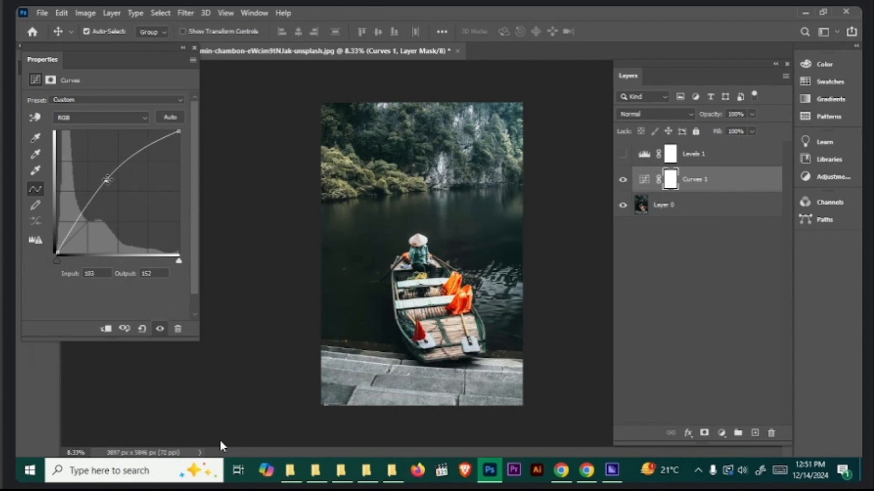
drag(106, 180, 128, 197)
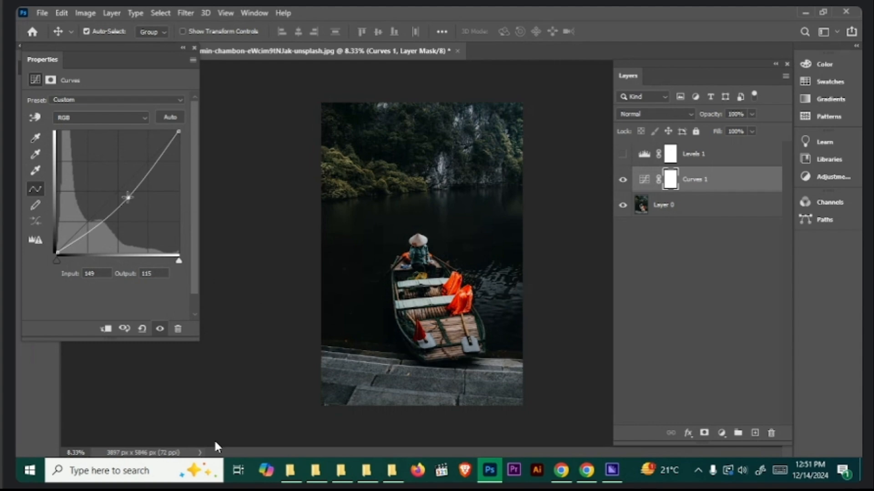
click(142, 329)
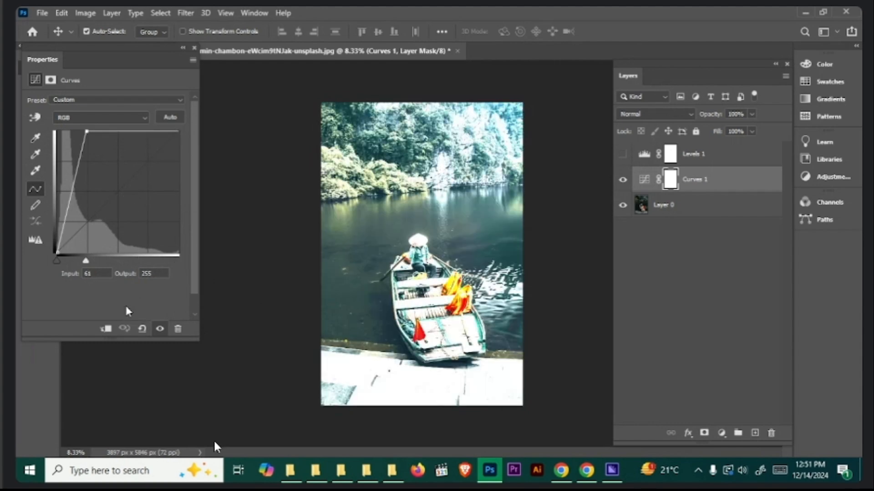
click(142, 328)
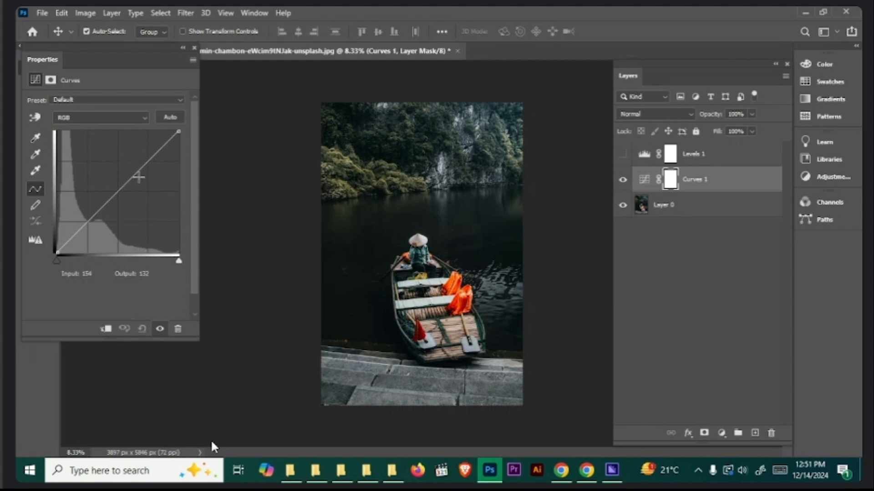
- Try an S-shaped RGB curve with points at input 187, output 209 and input 71, output 55, and reset the curve
click(147, 157)
drag(147, 157, 142, 147)
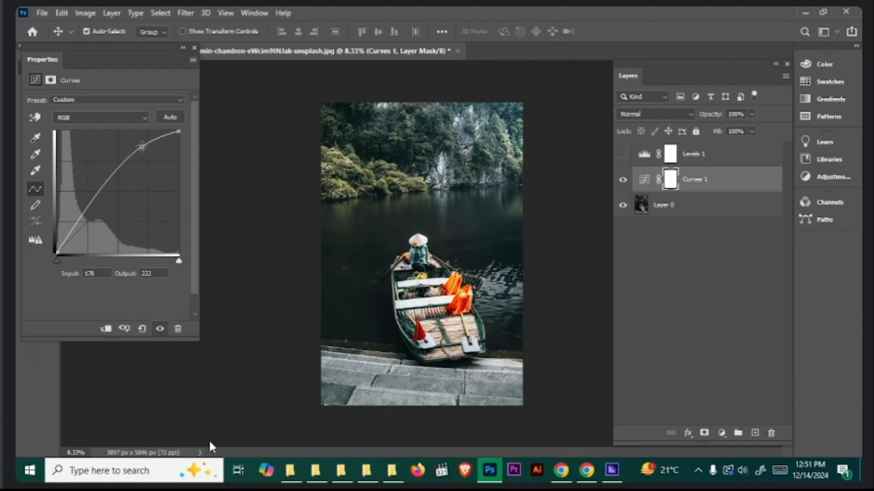
click(84, 222)
drag(84, 221, 91, 227)
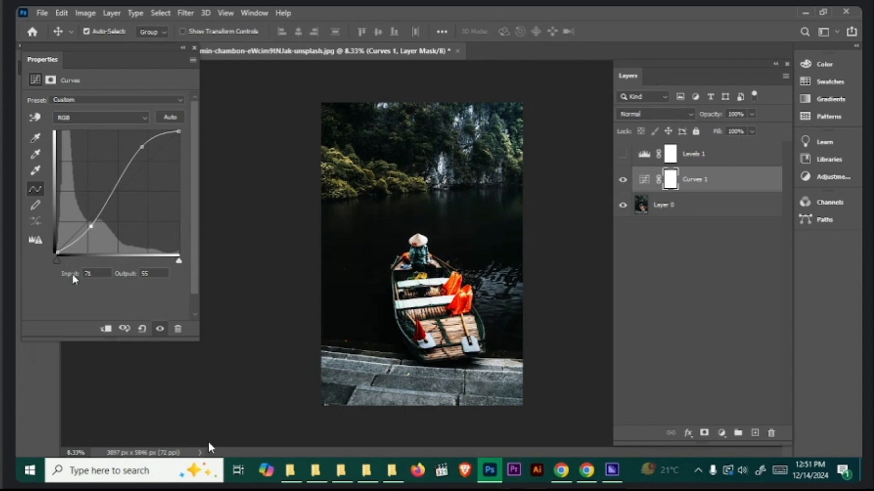
drag(141, 144, 146, 153)
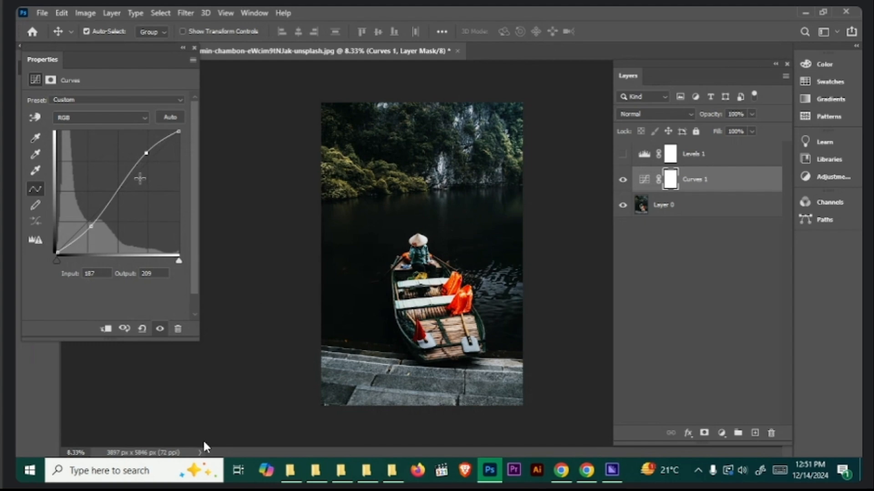
click(142, 328)
- Try the Strong Contrast (RGB) preset on the Curves adjustment and reset it to default
click(79, 100)
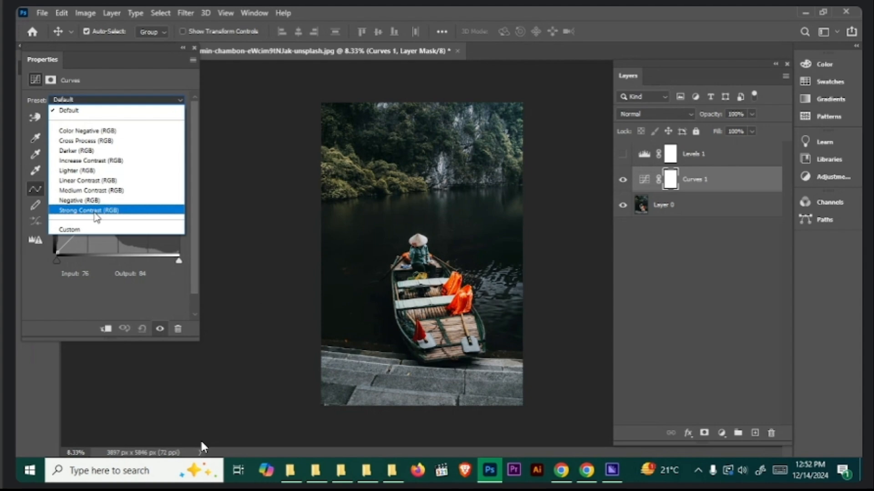
click(95, 210)
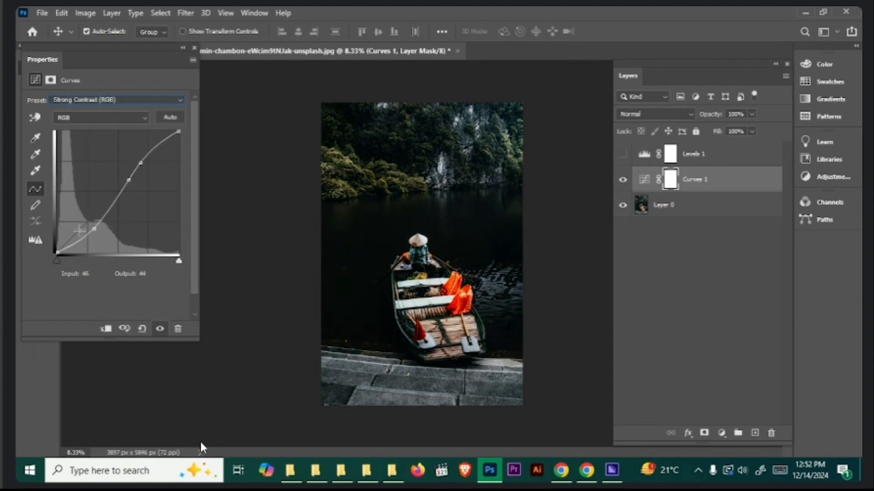
click(142, 328)
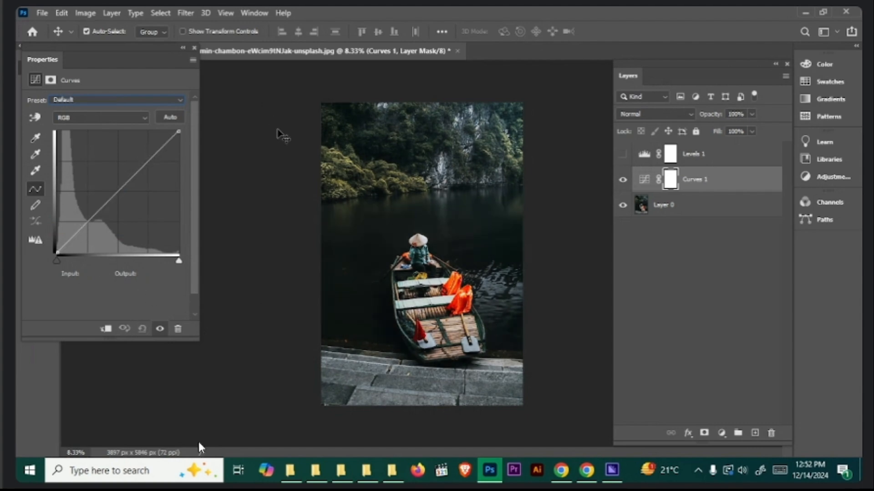
- Apply the automatic correction to the RGB curve, close its properties and hide the Curves layer
click(170, 117)
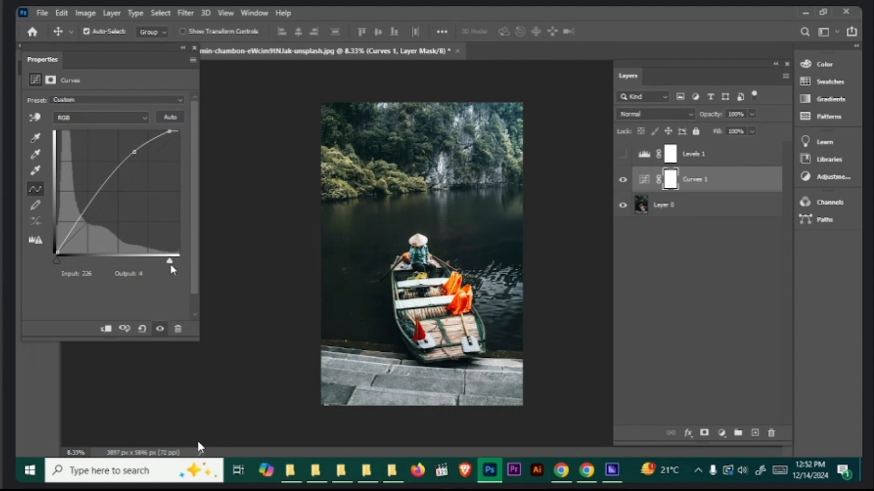
click(194, 48)
click(623, 180)
- Add an Exposure adjustment layer above the Curves layer
click(721, 433)
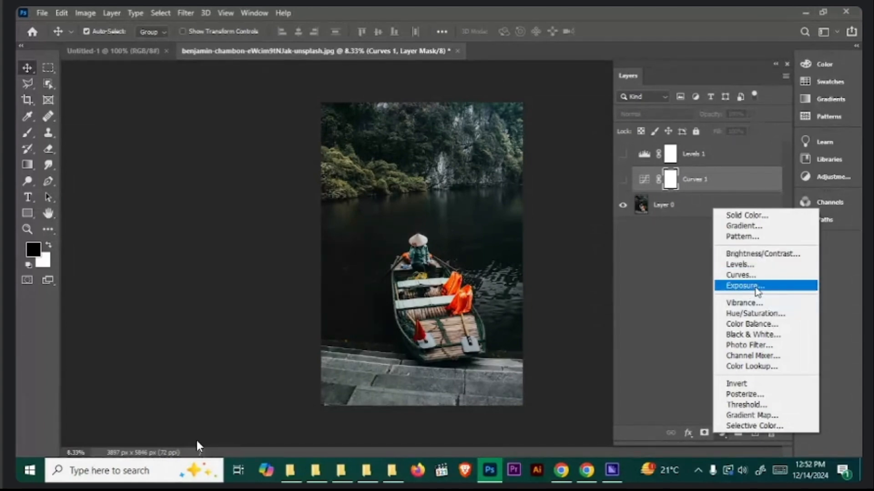
click(757, 287)
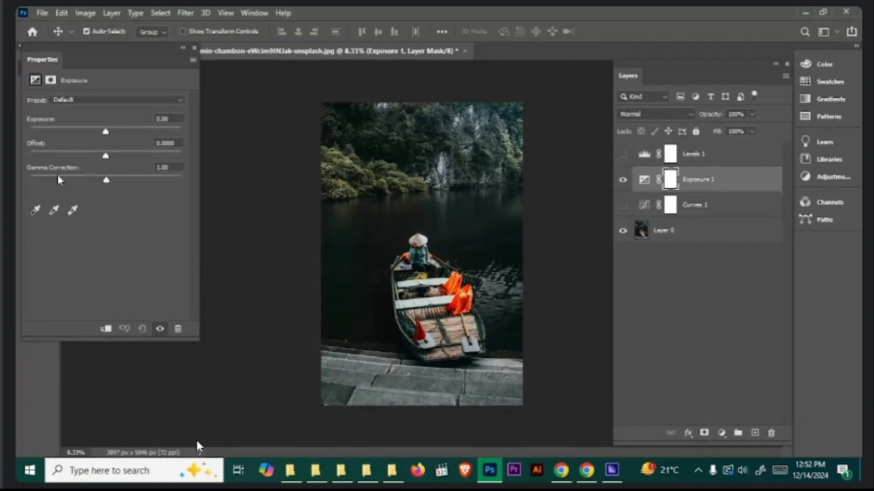
- Try exposure +0.33, offset -0.1281 and +0.0124, and gamma correction 2.96, and reset the Exposure adjustment
drag(105, 135, 89, 165)
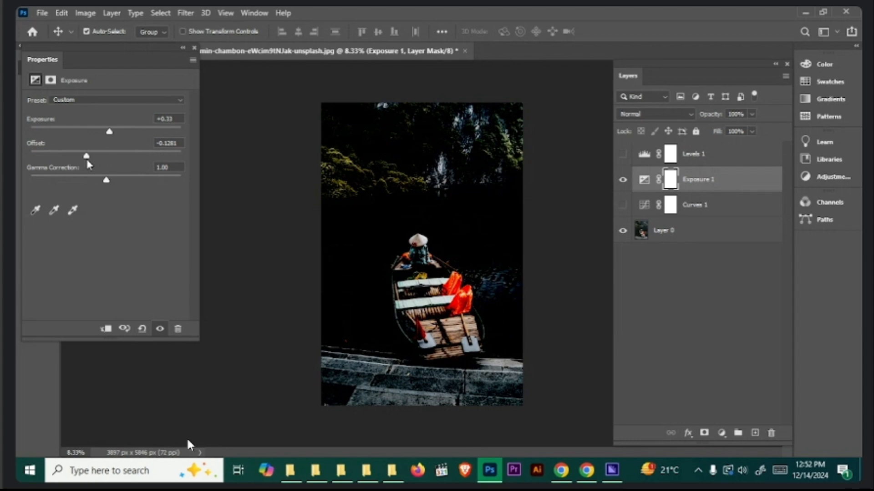
key(ctrl+z)
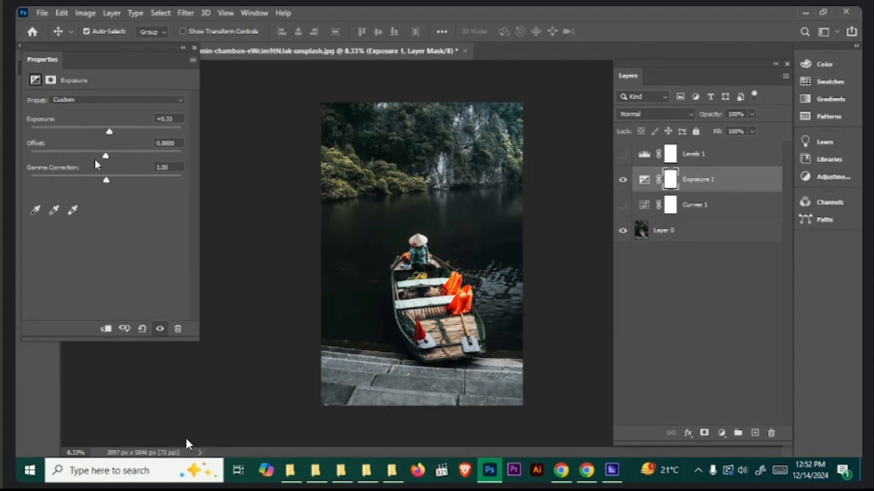
drag(106, 156, 53, 195)
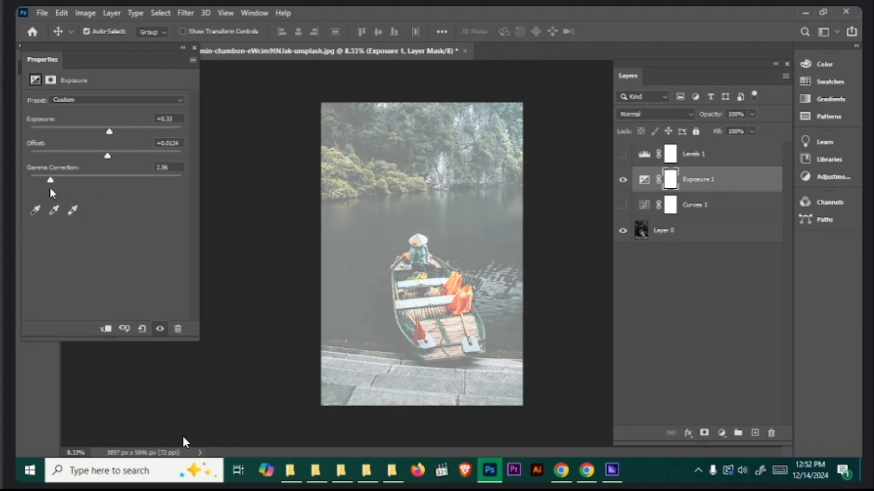
click(142, 328)
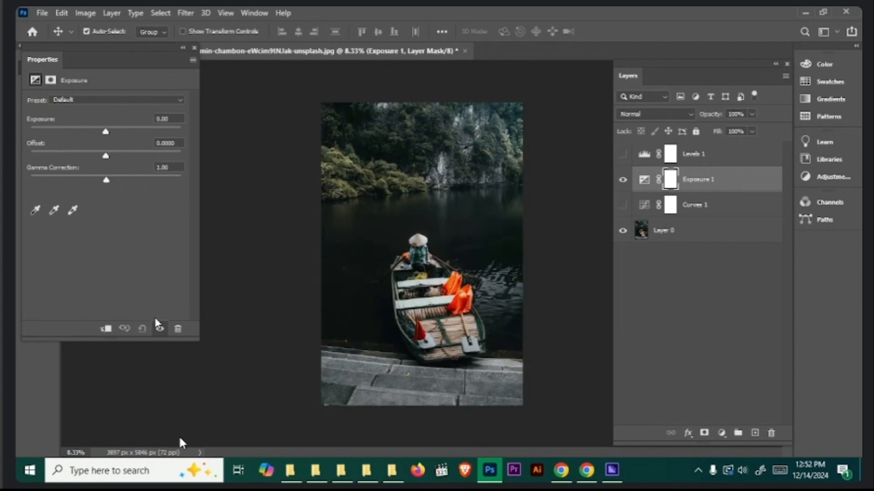
- Close the Exposure properties and hide the Exposure adjustment layer
click(194, 48)
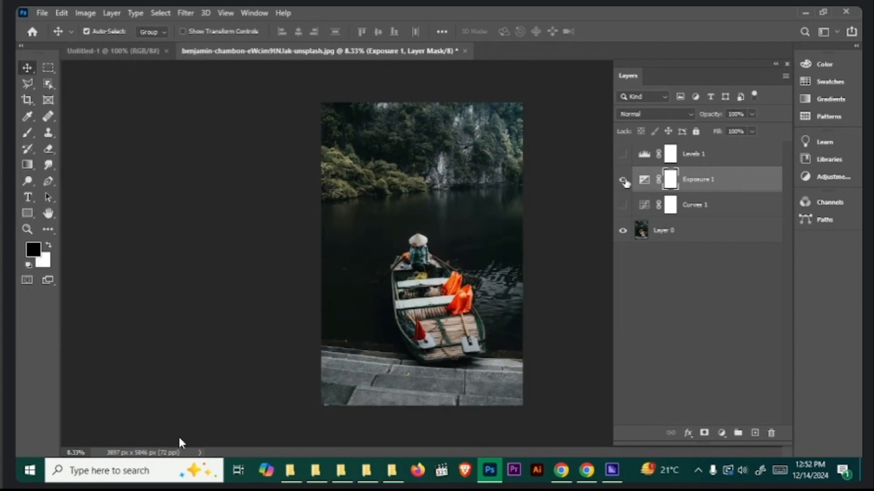
click(623, 181)
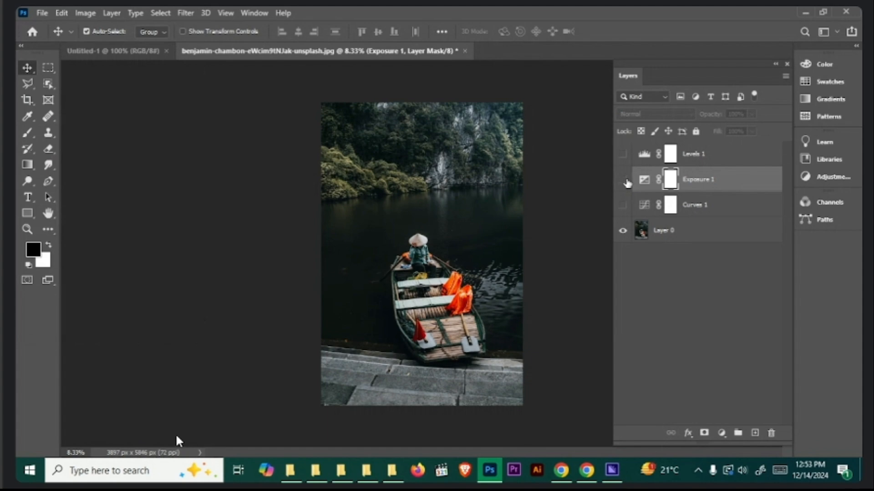
click(721, 433)
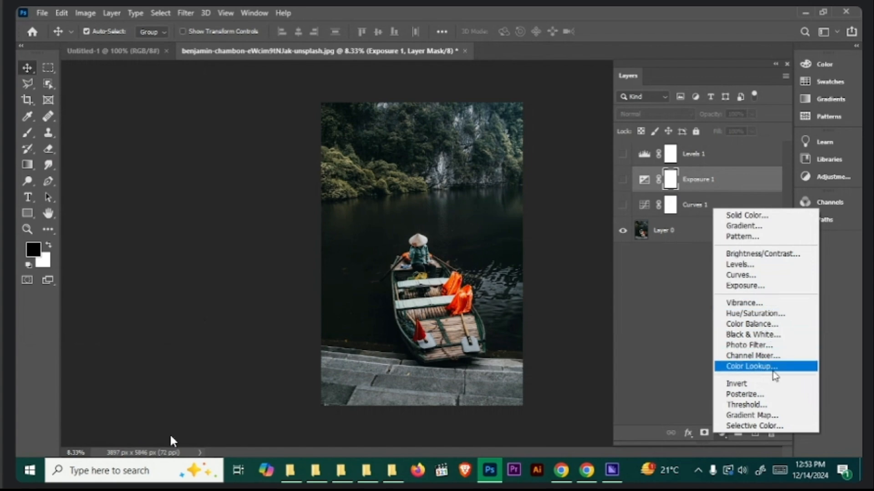
click(663, 352)
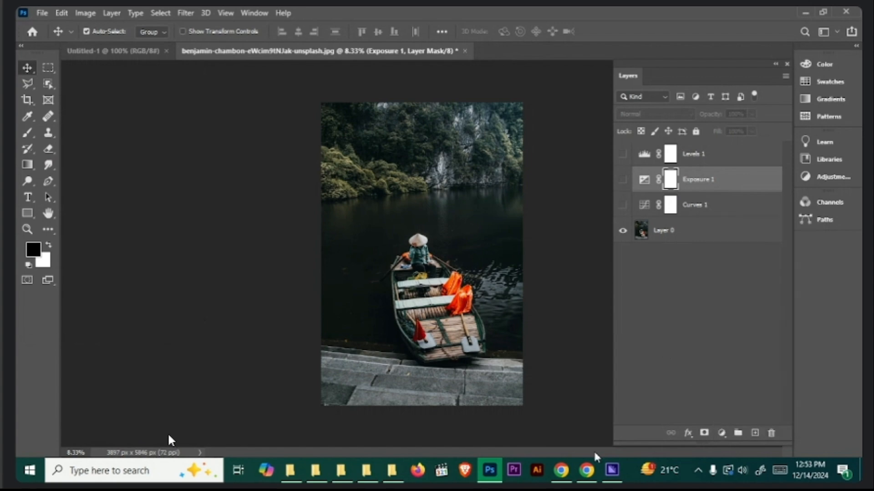
- Switch to Unsplash in Chrome and search for "color full houses"
click(561, 471)
key(Escape)
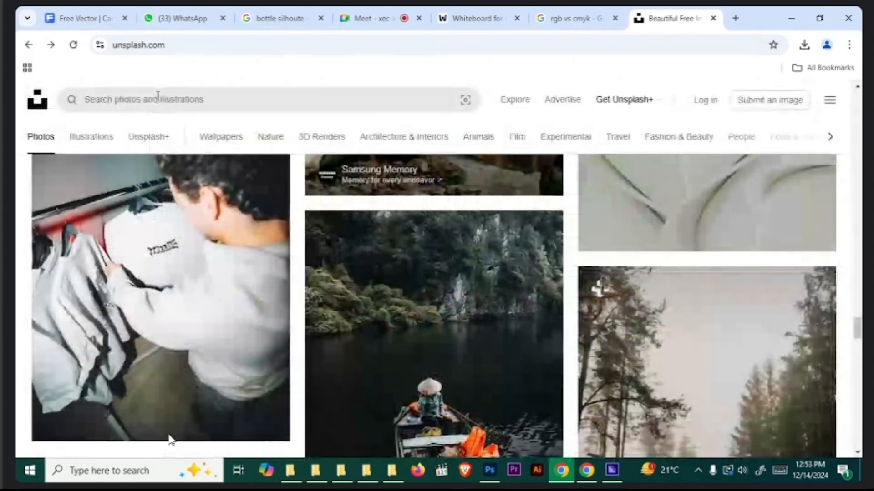
click(206, 100)
text(color f)
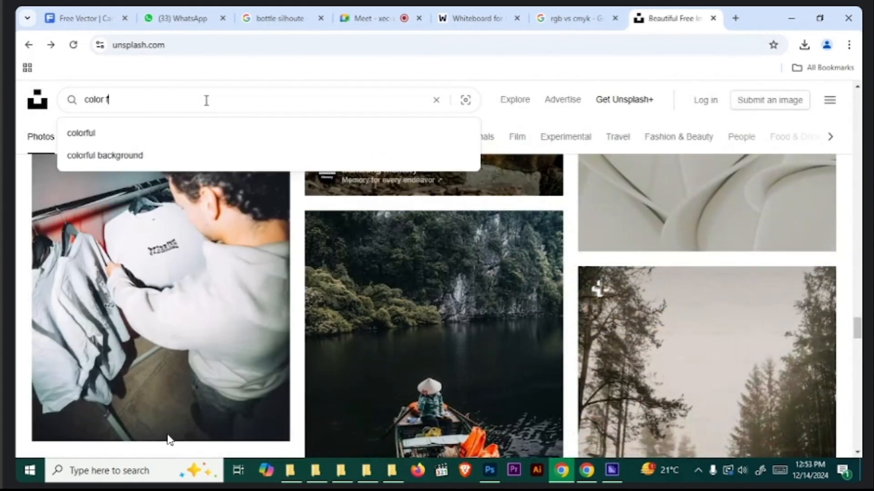
text(ull houses)
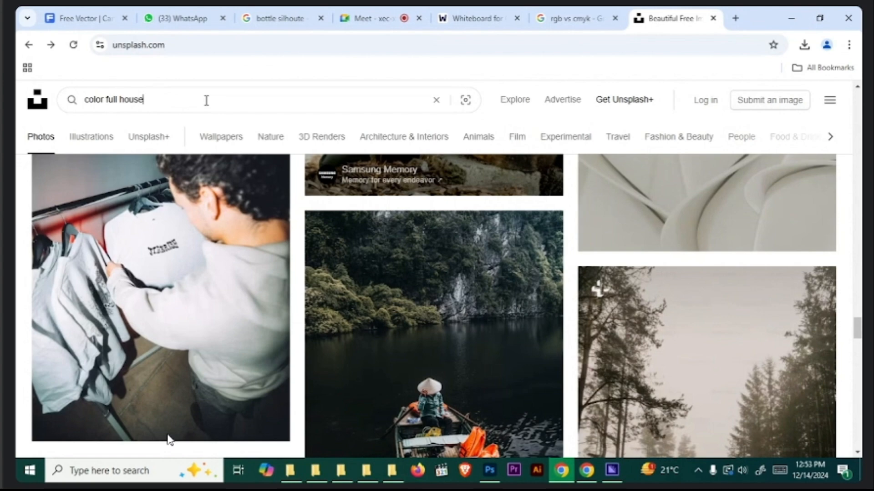
key(Return)
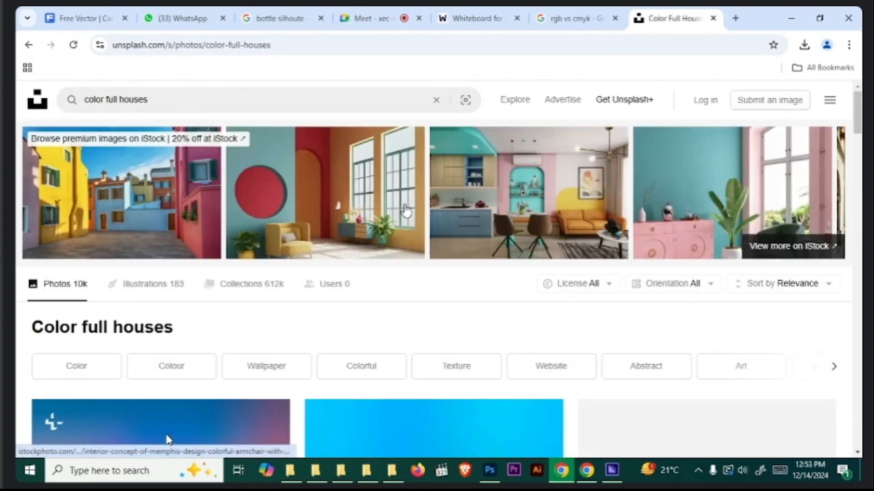
- Browse the Unsplash photo results for a colorful image suitable for color adjustments
scroll(401, 246, down, 3)
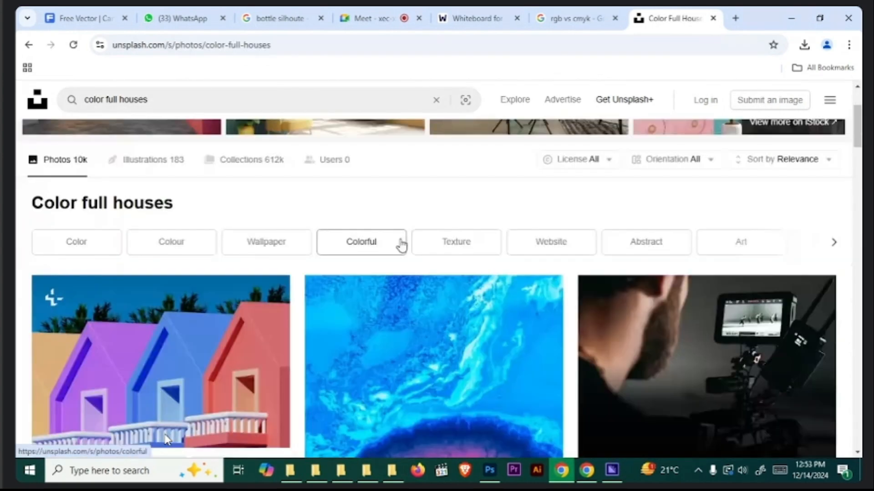
scroll(401, 246, down, 15)
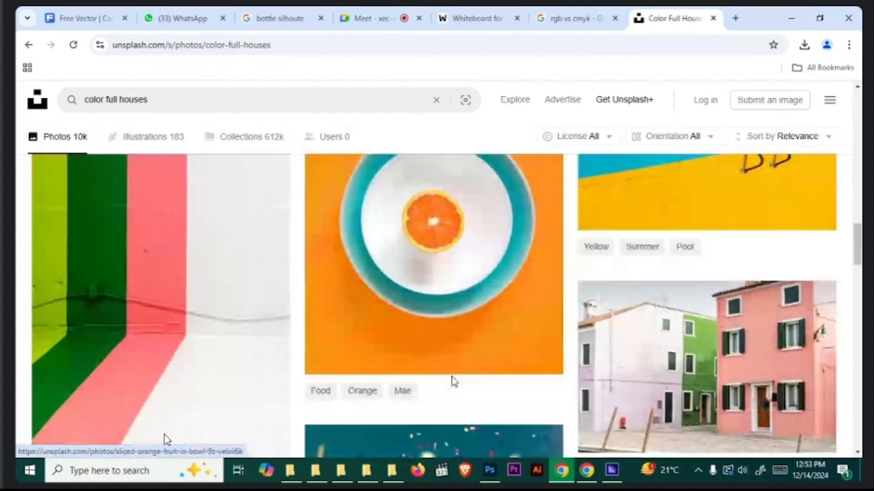
scroll(459, 375, down, 9)
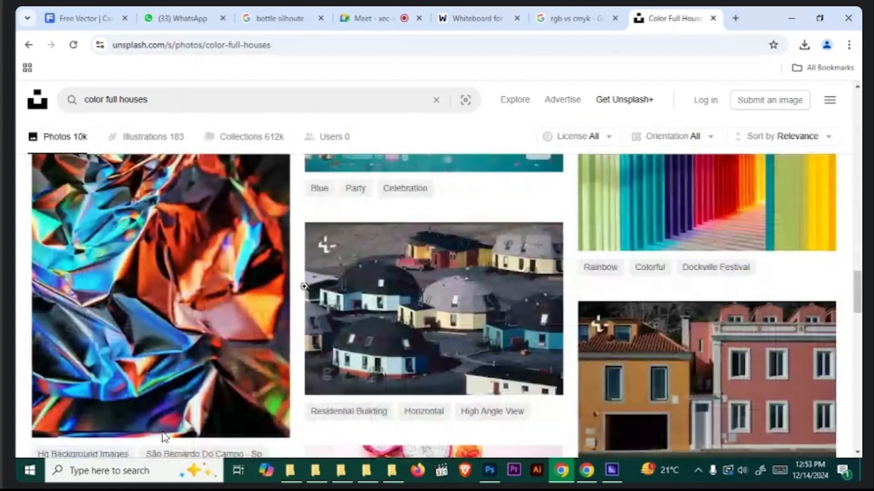
scroll(304, 289, down, 8)
scroll(314, 318, up, 4)
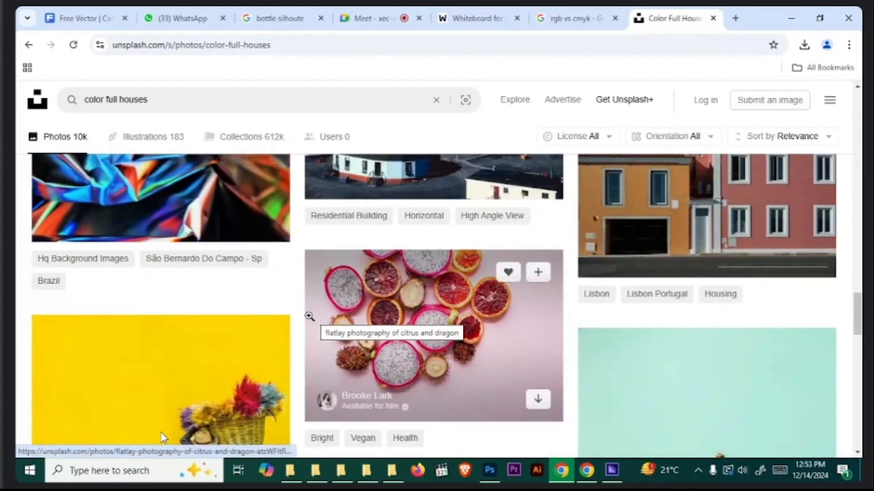
scroll(311, 316, down, 15)
scroll(383, 334, down, 5)
click(425, 197)
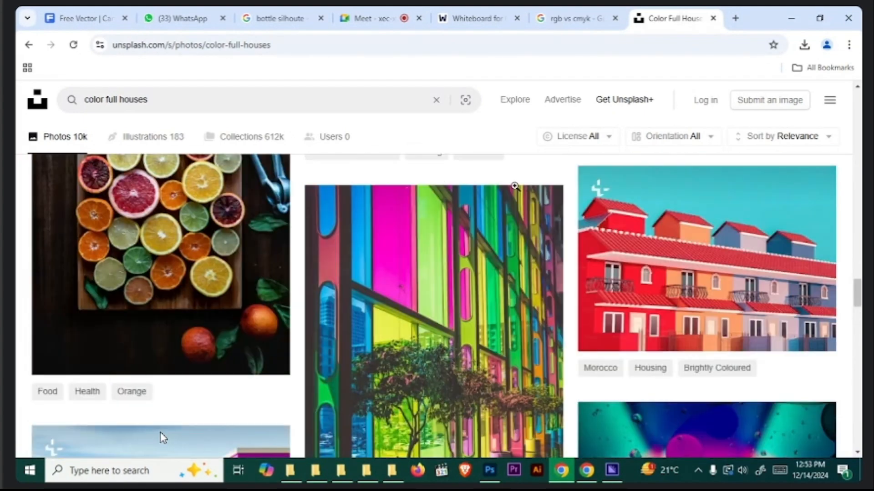
scroll(367, 300, down, 3)
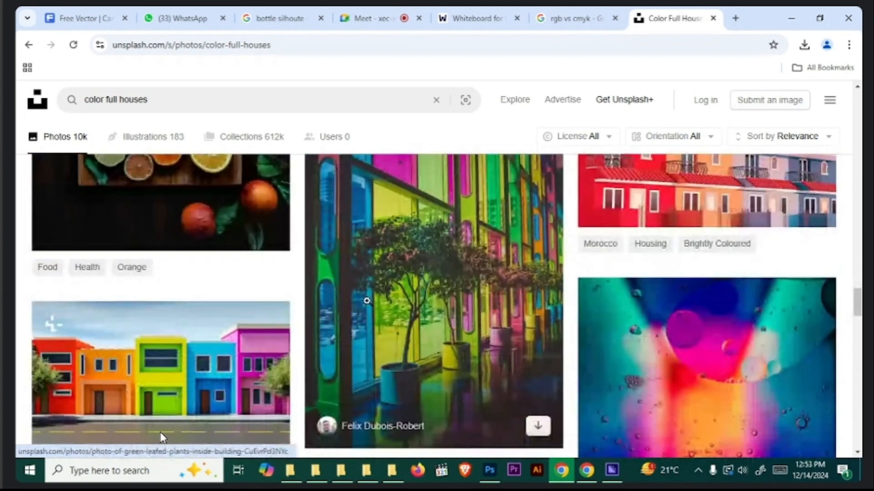
scroll(269, 287, down, 10)
scroll(235, 299, up, 4)
scroll(414, 313, up, 5)
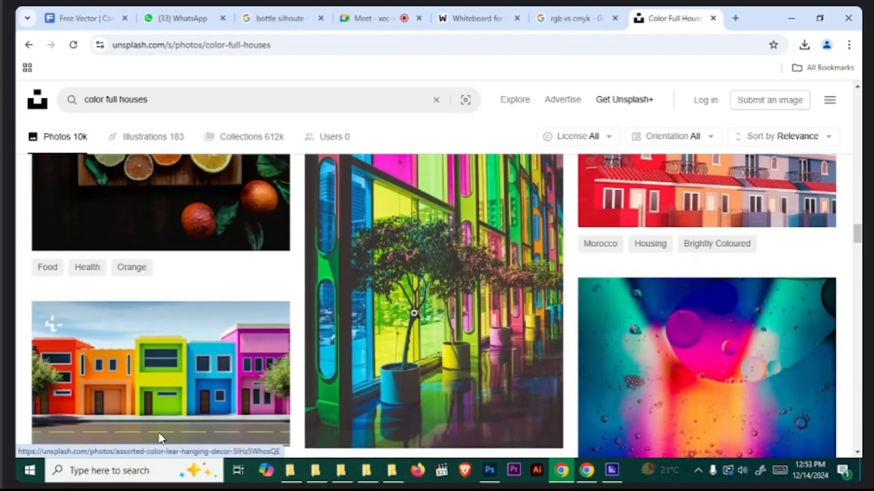
- Open the photo of assorted-color leaves hanging on a string and download it for free
scroll(414, 314, down, 6)
click(397, 391)
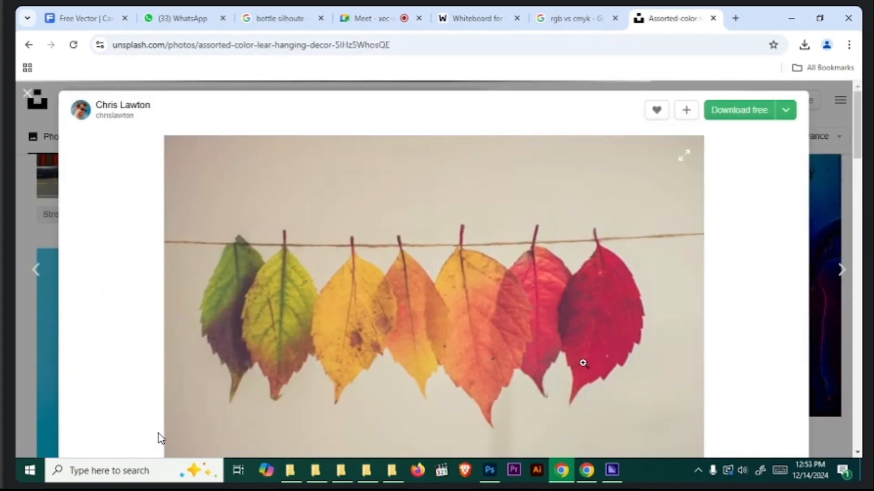
click(735, 111)
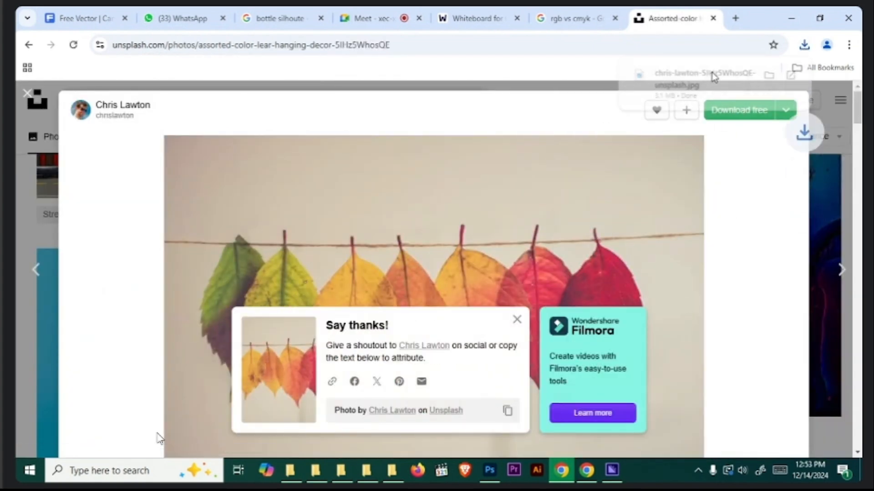
- Open the downloaded assorted-color leaves photo in Photoshop and unlock its Background layer
click(804, 44)
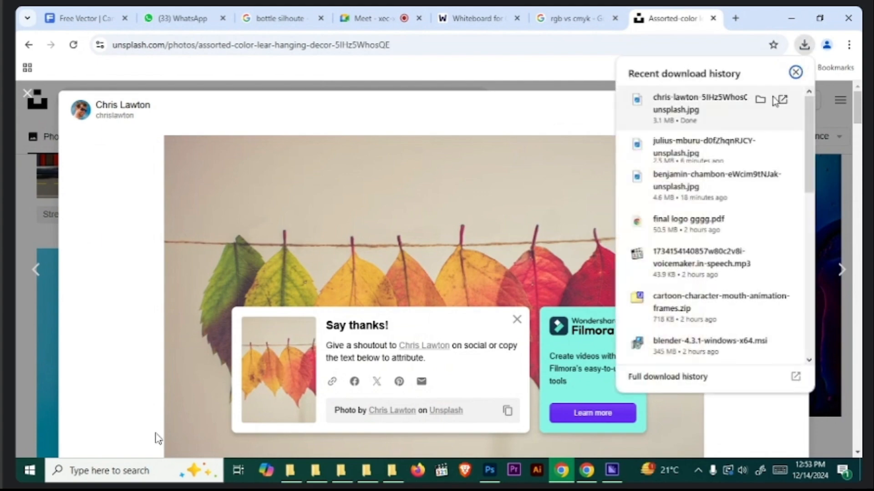
click(760, 99)
drag(471, 401, 515, 45)
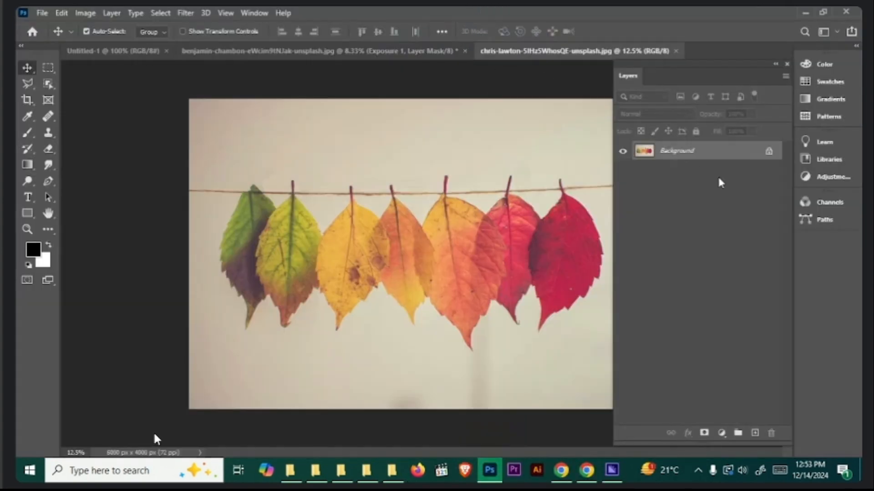
click(768, 152)
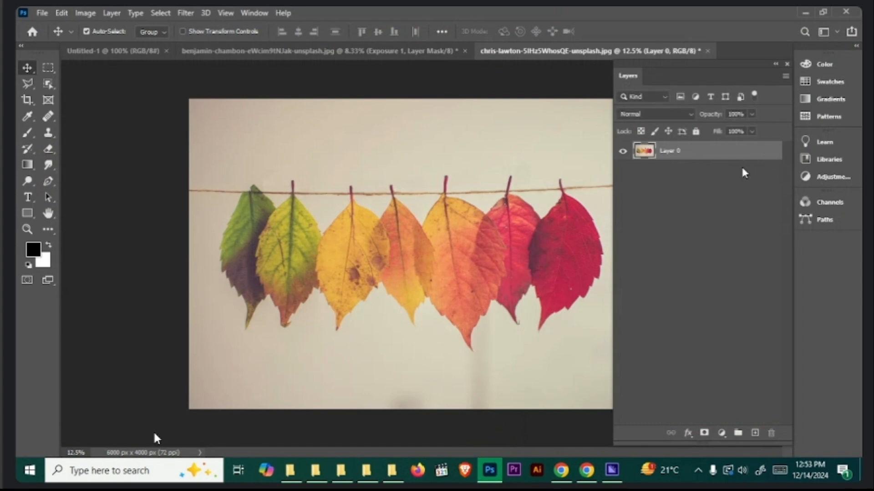
click(724, 268)
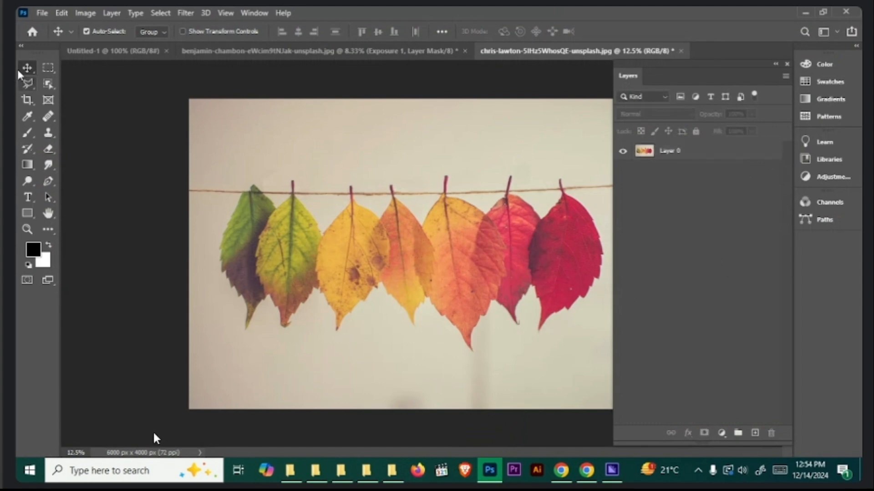
click(691, 155)
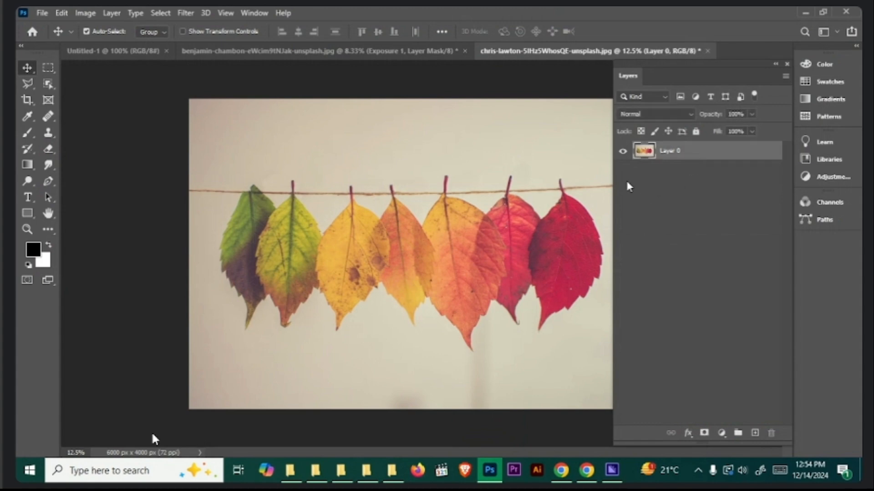
- Add a Vibrance adjustment layer above the leaves photo and try Saturation at +100 before returning it to 0
drag(613, 176, 646, 177)
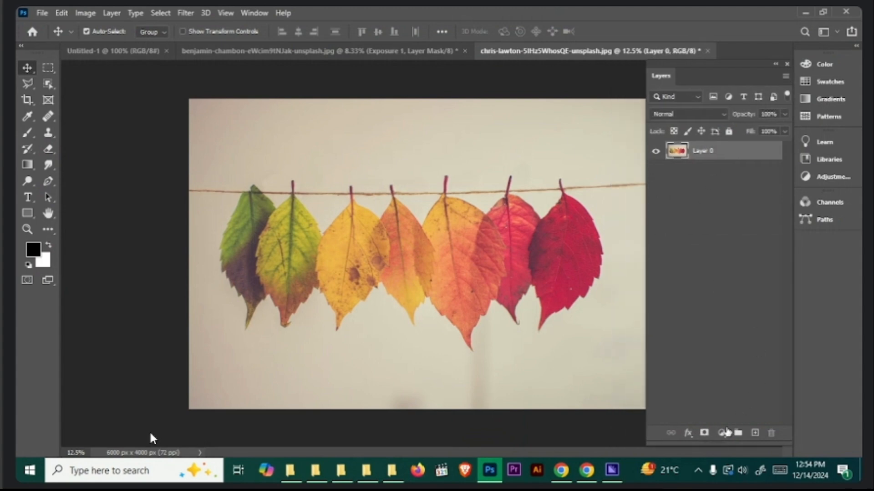
click(722, 433)
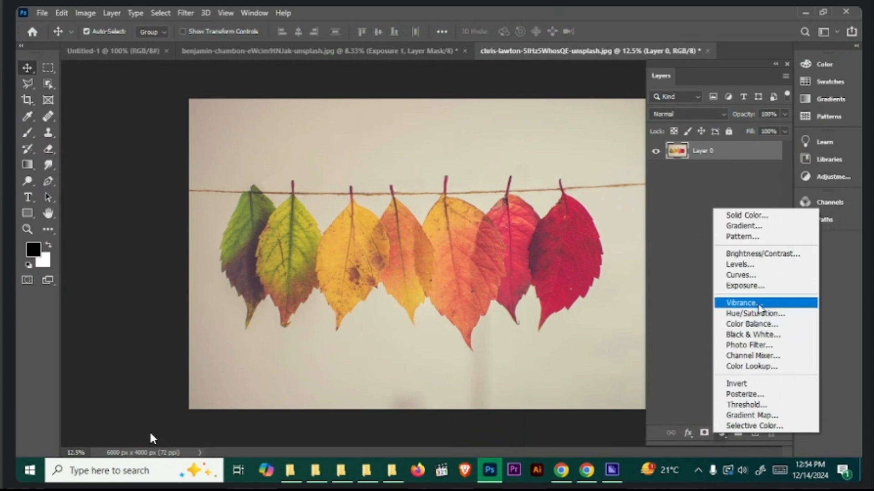
click(755, 303)
drag(94, 54, 74, 53)
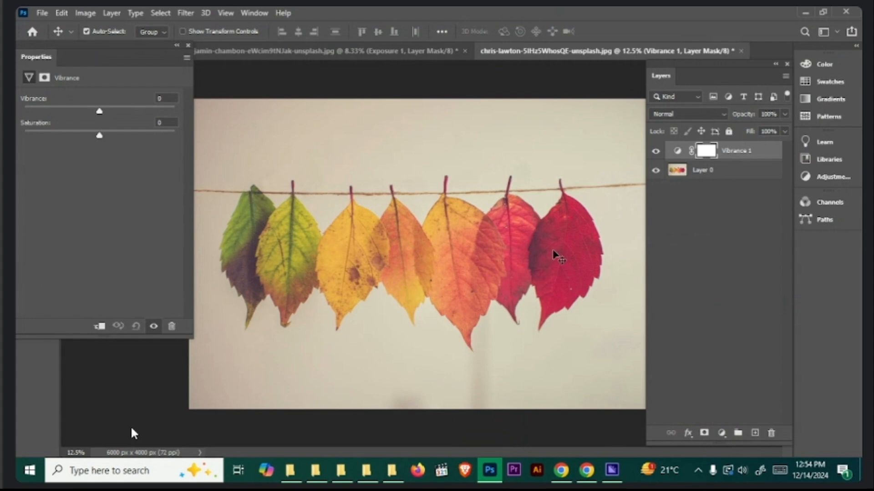
drag(99, 136, 220, 141)
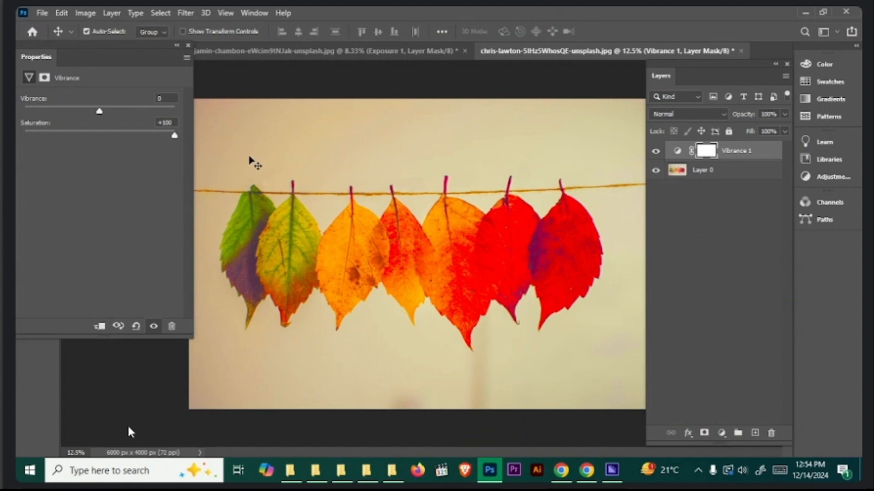
drag(174, 135, 99, 138)
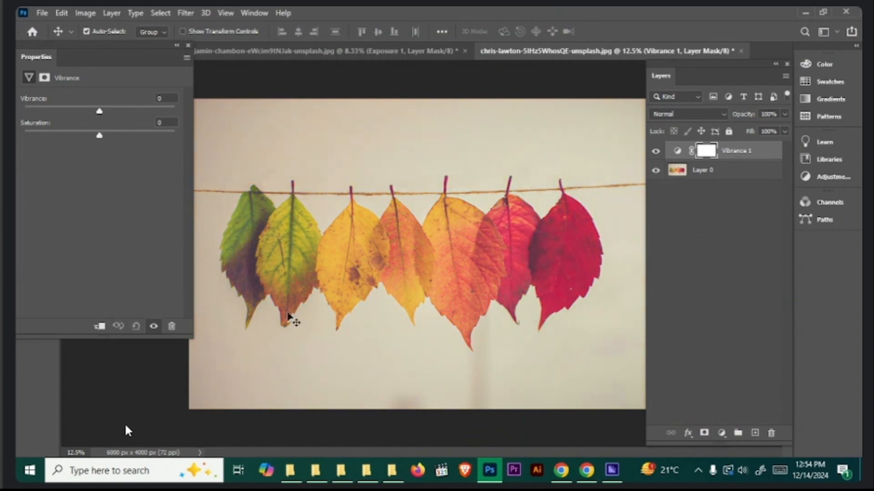
- Switch to Chrome, leave the open photo and search Unsplash for "environment"
click(561, 470)
scroll(423, 315, down, 3)
key(Right)
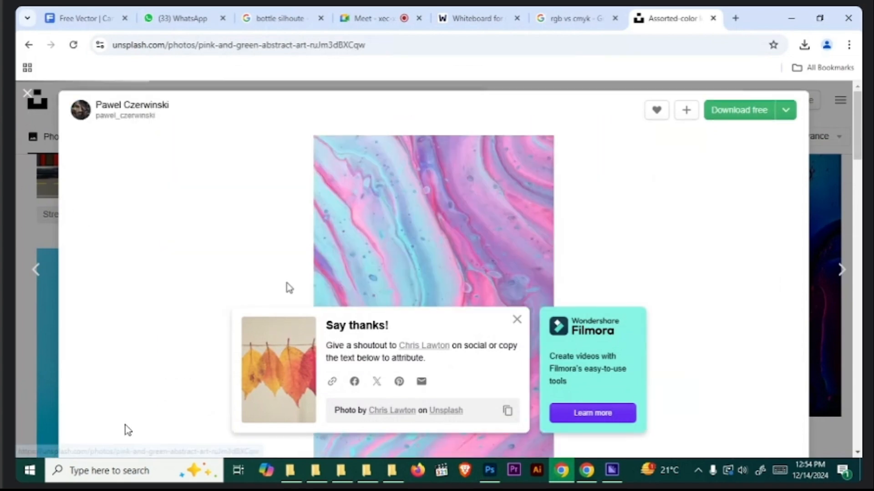
scroll(310, 273, down, 3)
click(32, 104)
drag(179, 97, 72, 109)
text(envi)
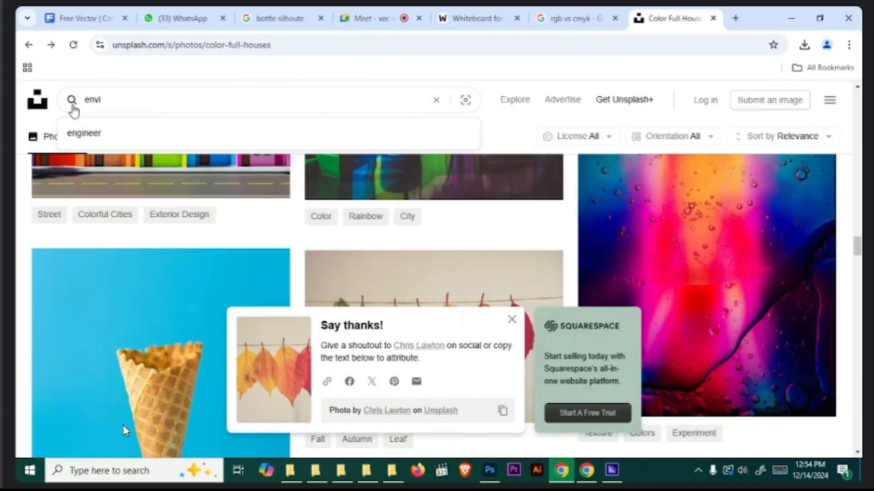
text(ronment)
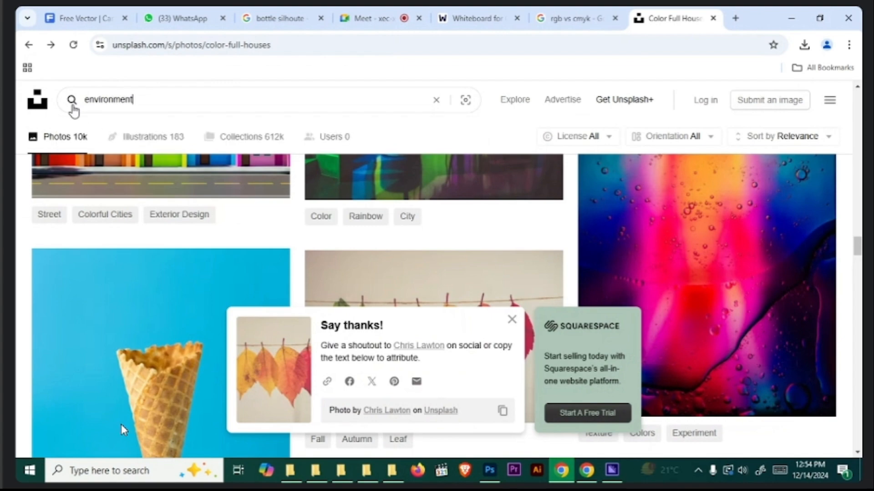
key(Return)
- Browse the environment photo results, open the erupting volcano with lava streams by USGS and download it for free
scroll(120, 427, down, 15)
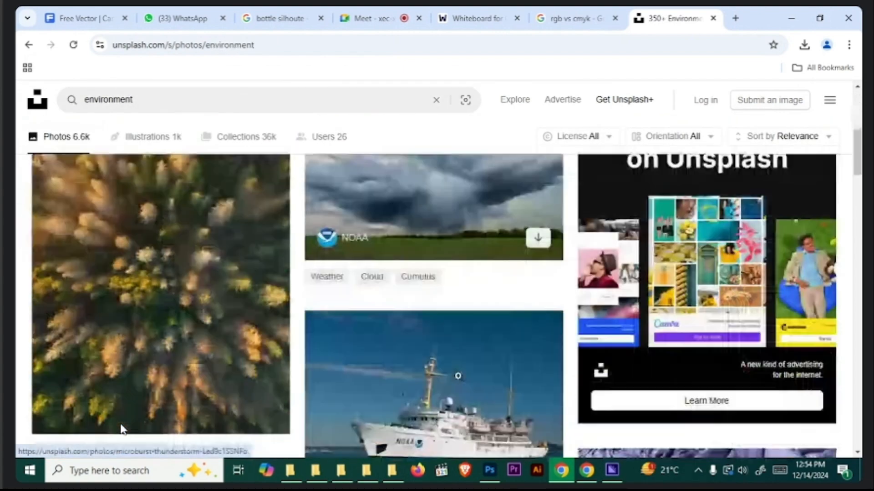
scroll(119, 428, down, 4)
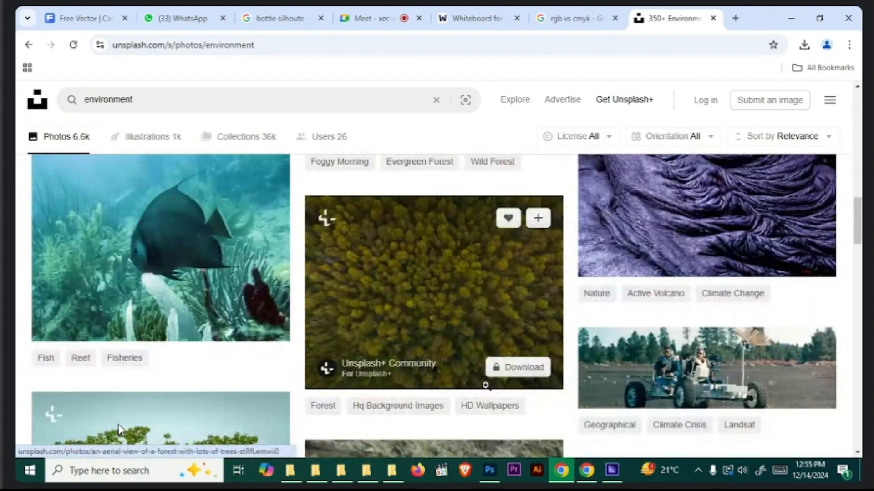
scroll(118, 426, down, 8)
scroll(118, 430, down, 10)
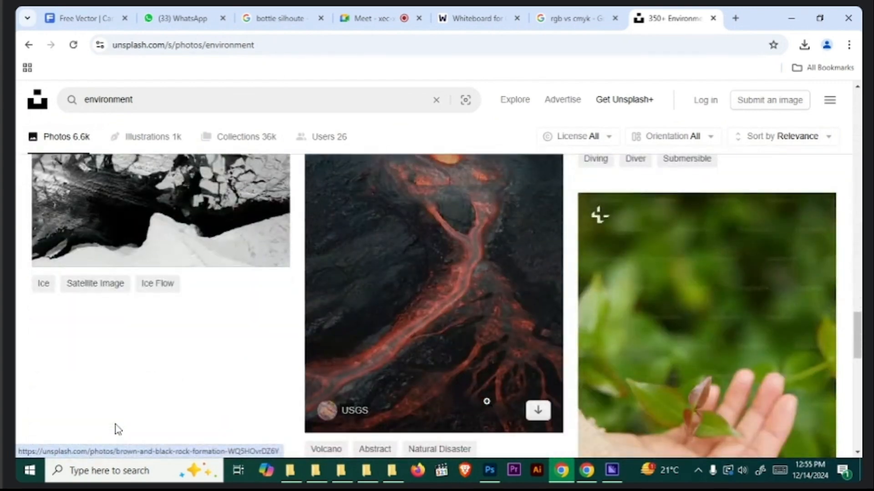
click(485, 259)
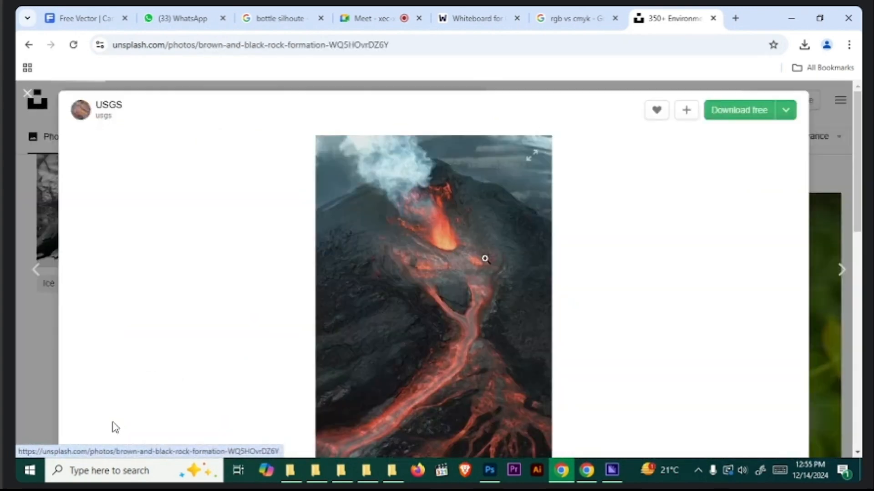
click(747, 117)
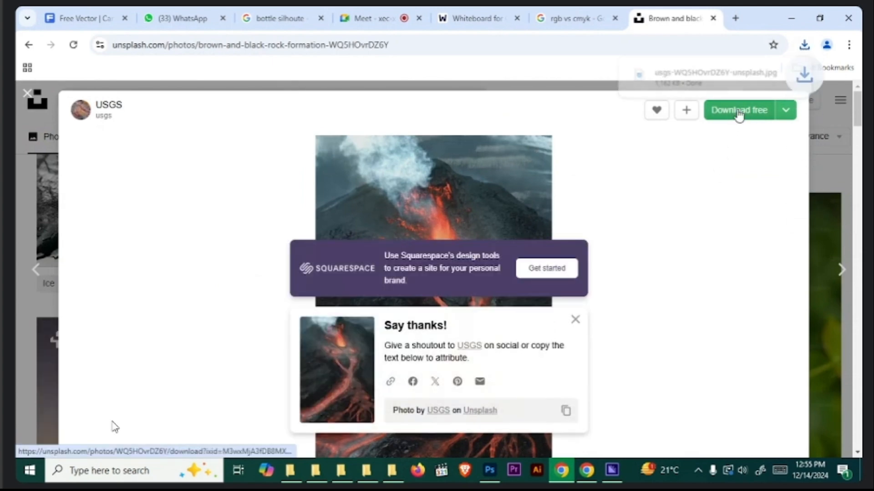
- Open the downloaded volcano photo in Photoshop, unlock its Background layer and close the Properties
click(805, 45)
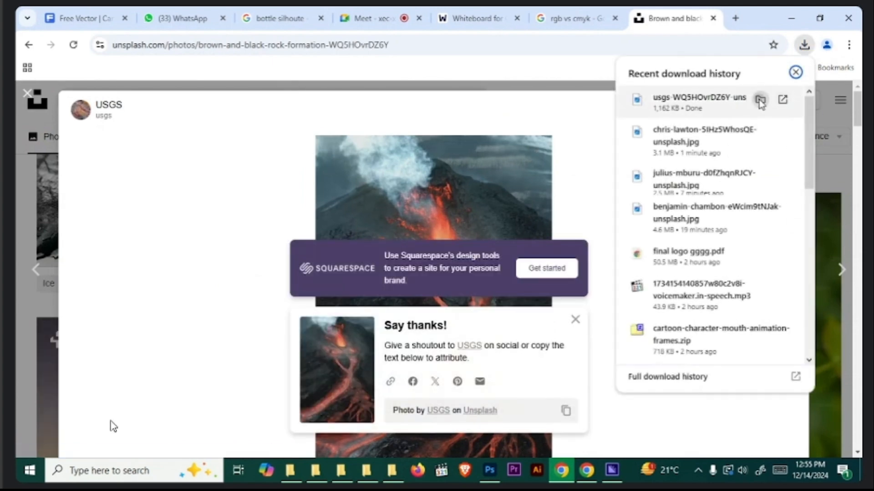
click(759, 98)
drag(256, 136, 772, 50)
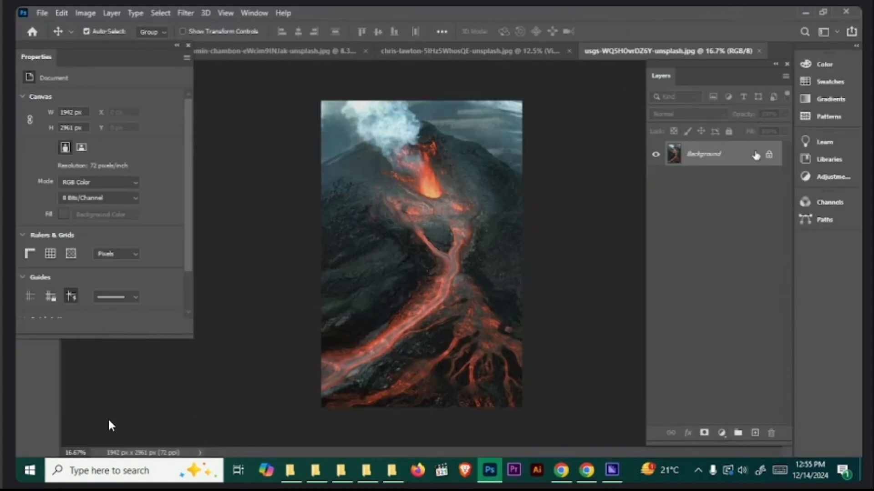
drag(99, 46, 144, 68)
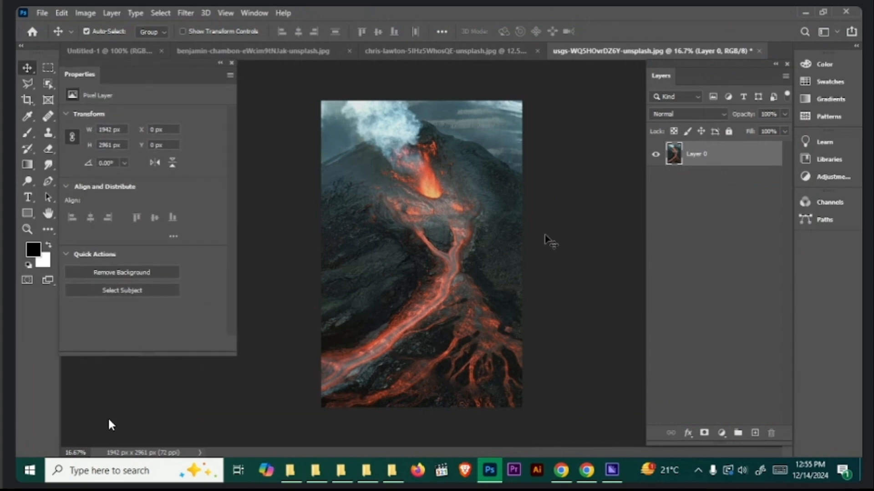
key(ctrl+plus)
key(ctrl+minus)
click(231, 63)
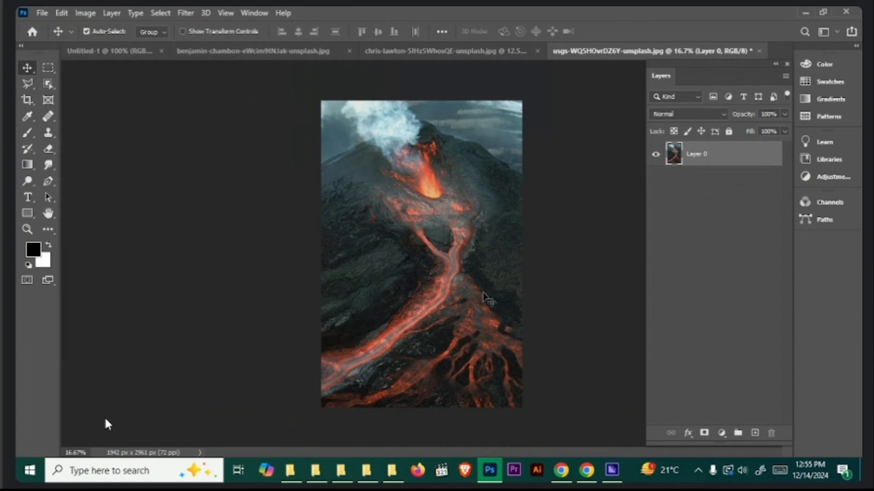
- Add a Vibrance adjustment layer to the volcano photo and test Saturation at +48 and +100, ending at +3
click(719, 435)
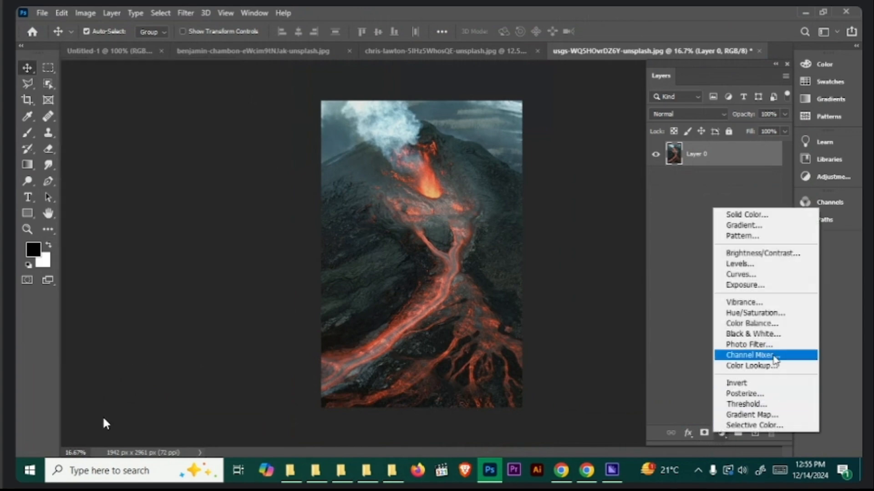
click(760, 302)
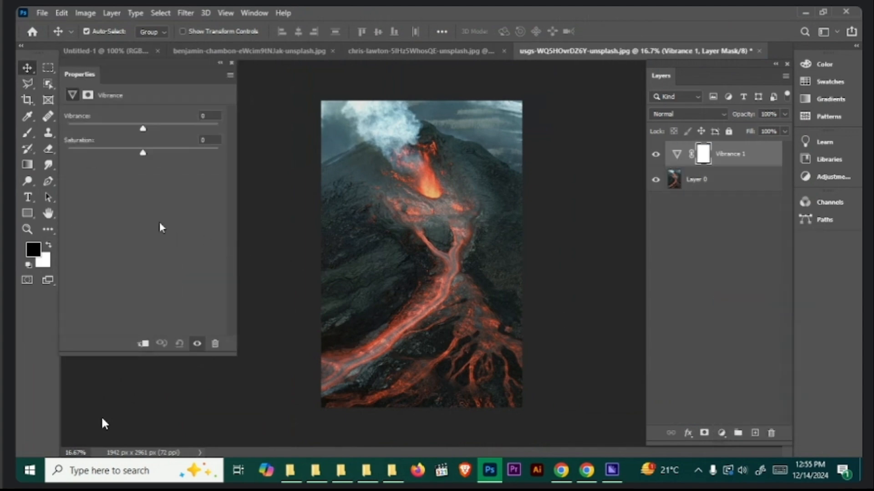
drag(144, 157, 181, 165)
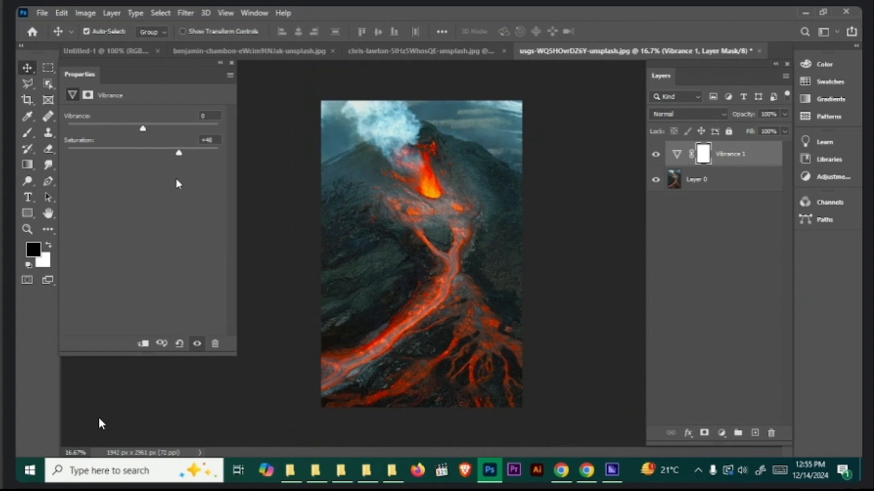
drag(181, 161, 219, 162)
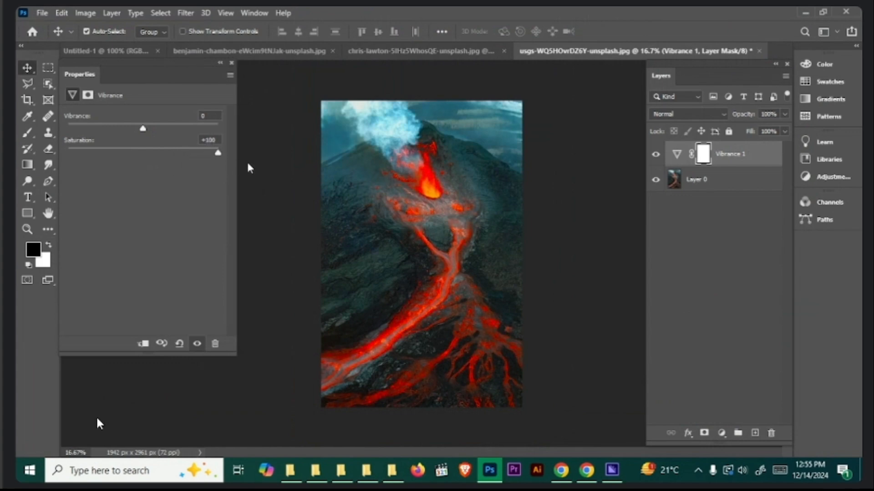
drag(218, 153, 147, 160)
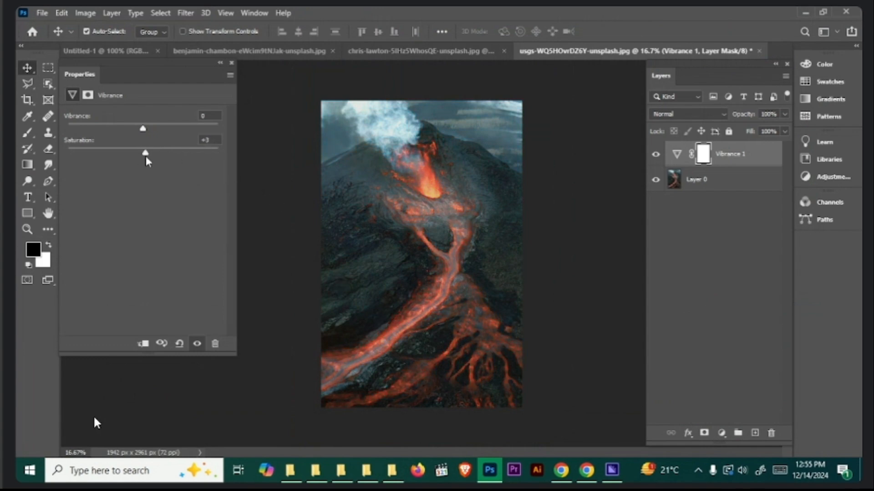
- In the leaves photo, lower the Vibrance layer's Saturation to -100 and reset the adjustment to its defaults
click(435, 53)
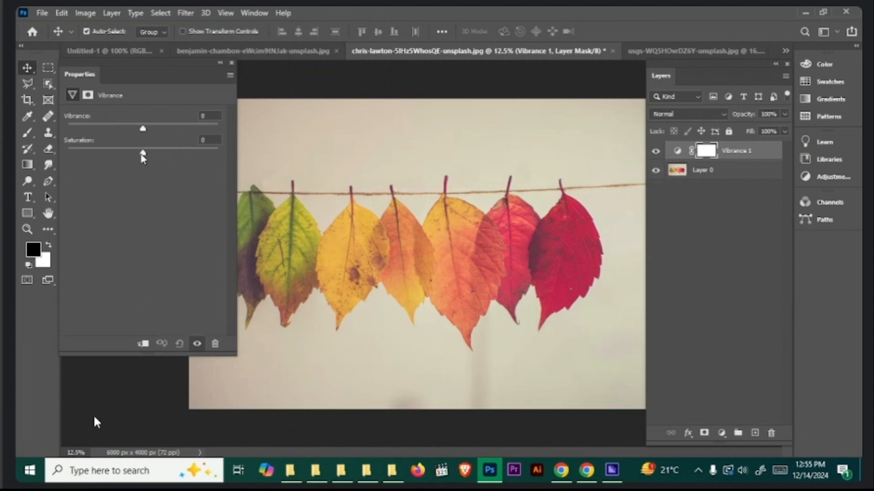
drag(142, 156, 41, 159)
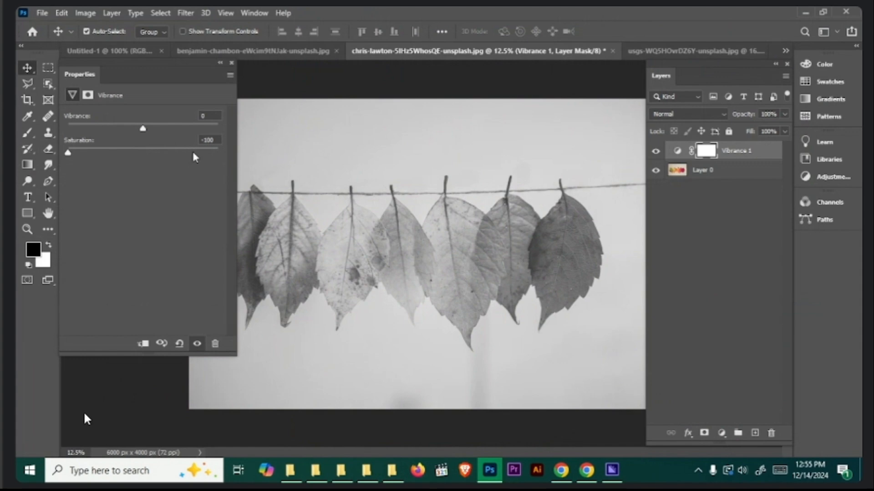
key(ctrl+minus)
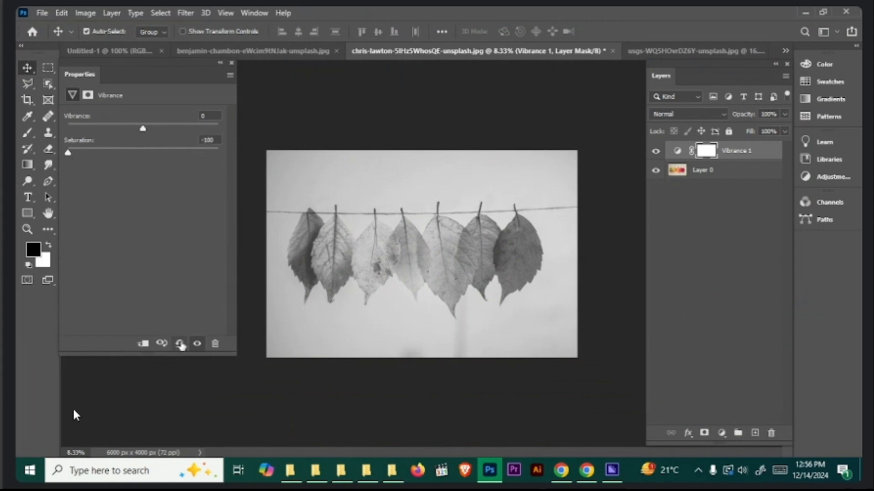
click(180, 344)
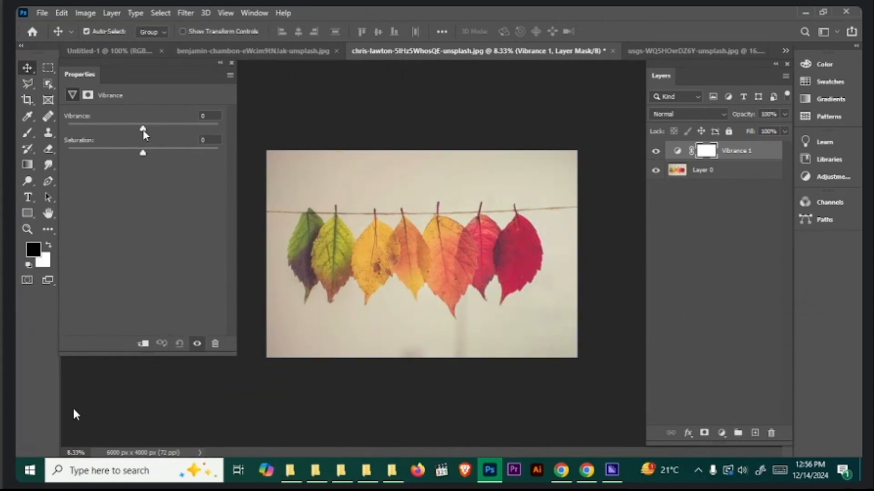
- Test the leaves photo's Vibrance at +100 and -100, ending with Vibrance at -2 and Saturation at -28
drag(144, 132, 465, 137)
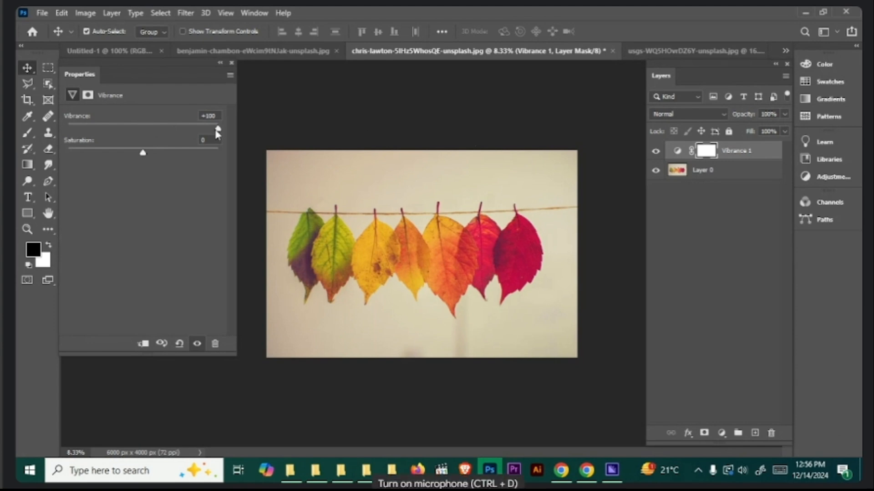
drag(219, 130, 16, 144)
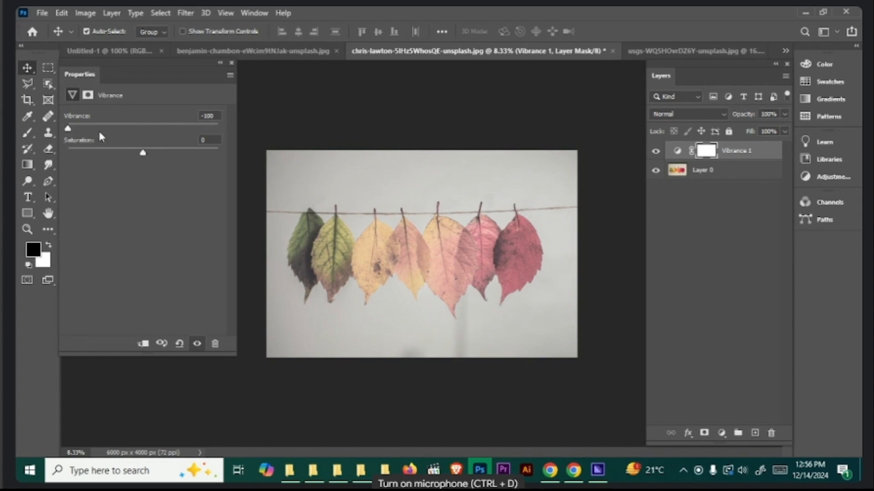
drag(69, 132, 123, 167)
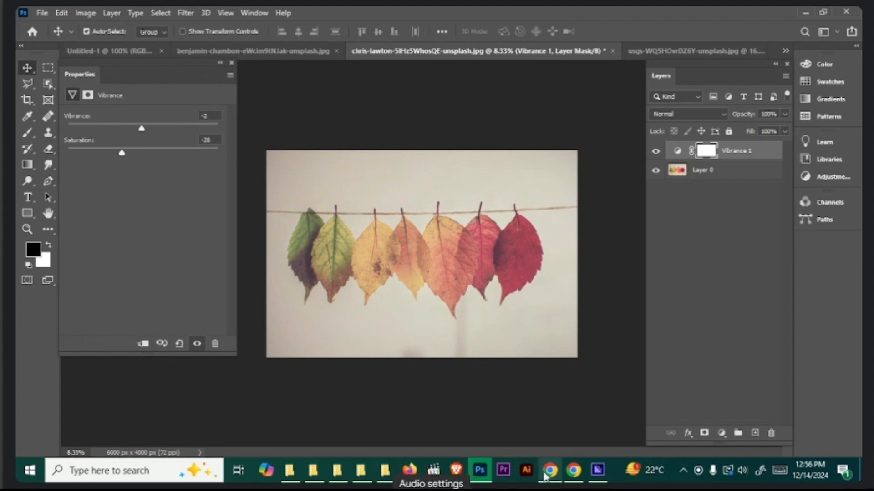
- Switch to the browser whiteboard and sketch a box outline with one open side in a blank area
click(545, 475)
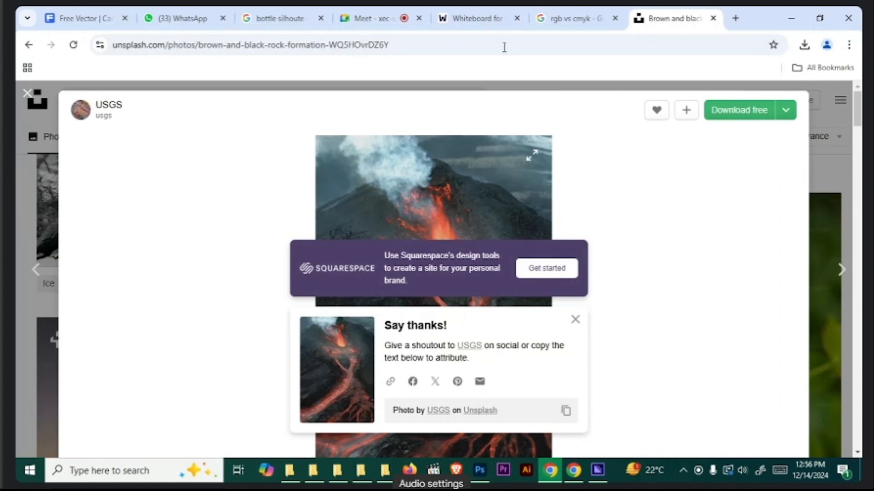
click(470, 25)
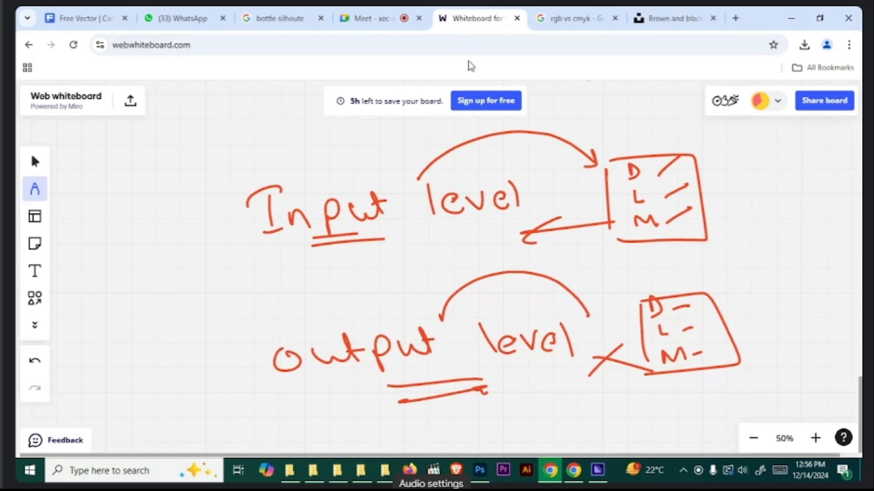
key(space)
drag(569, 207, 563, 102)
drag(539, 233, 470, 182)
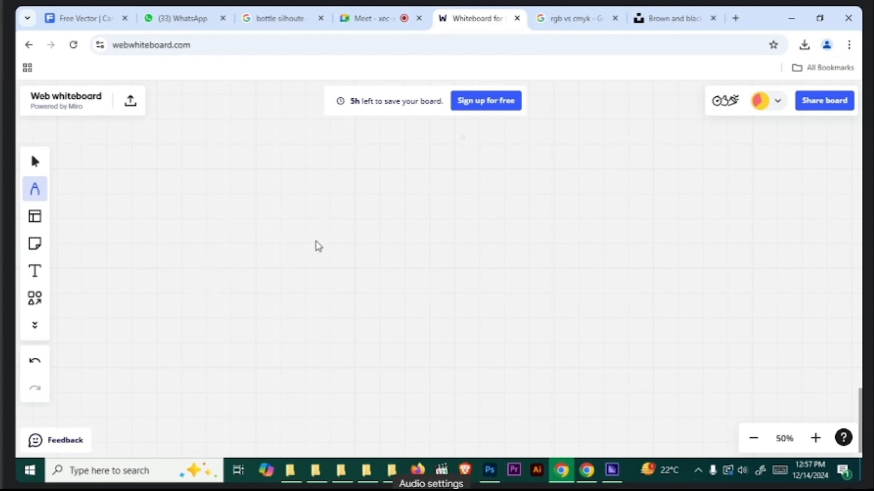
drag(335, 169, 352, 331)
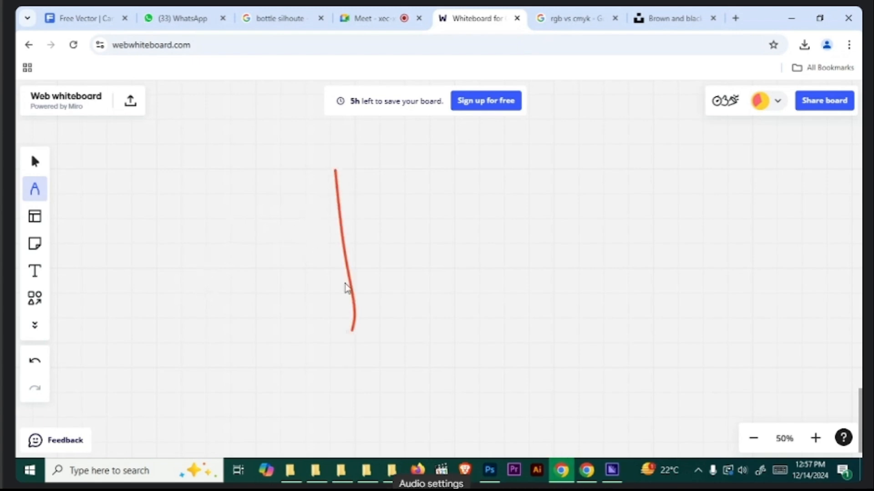
drag(335, 169, 465, 164)
drag(353, 332, 446, 354)
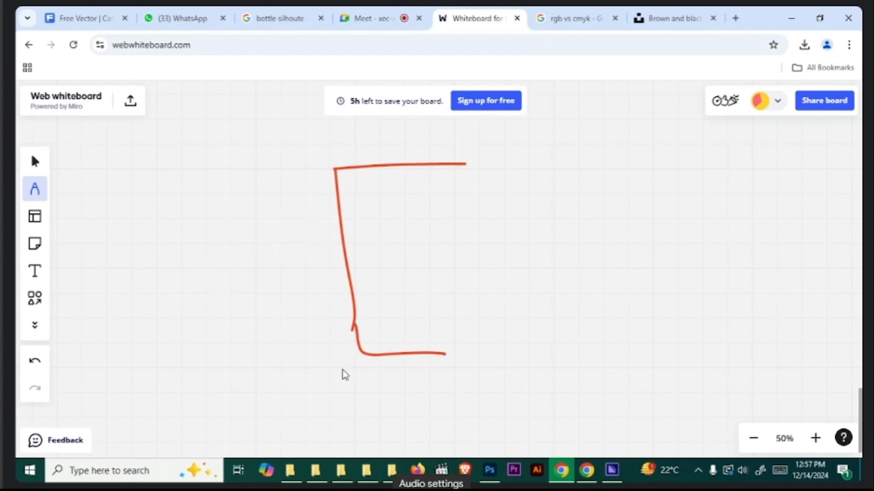
- Mark four ticks up the box's vertical line and label them 10, 20, 30 and 40
drag(376, 332, 324, 350)
drag(340, 333, 339, 334)
drag(356, 301, 376, 299)
mouse_move(306, 289)
mouse_down()
mouse_move(324, 301)
mouse_move(331, 285)
mouse_up()
drag(374, 267, 358, 269)
mouse_move(298, 247)
mouse_down()
mouse_move(312, 263)
mouse_move(334, 245)
mouse_up()
drag(367, 219, 352, 222)
drag(304, 206, 336, 211)
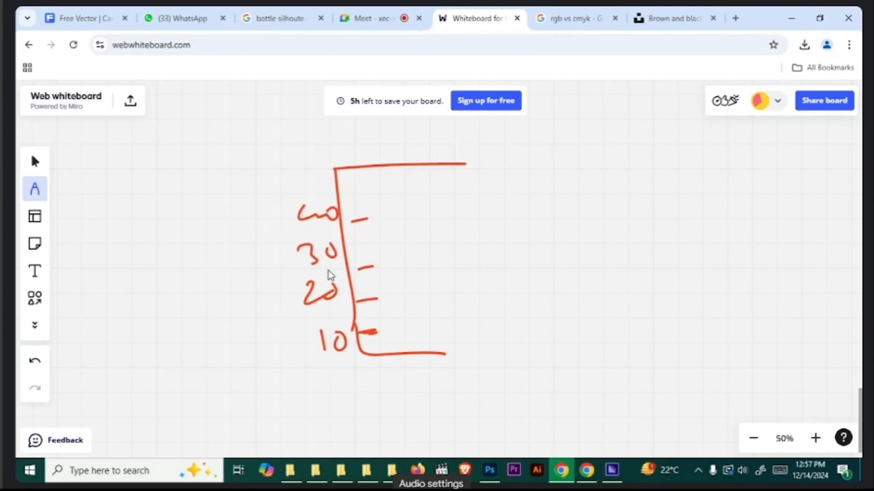
- Write R, G and B beside the 10, 20 and 30 labels, and underline the B
mouse_move(256, 357)
mouse_down()
mouse_move(270, 335)
mouse_move(288, 353)
mouse_up()
mouse_move(261, 289)
mouse_down()
mouse_move(255, 300)
mouse_move(272, 313)
mouse_up()
drag(248, 243, 250, 273)
drag(244, 276, 273, 274)
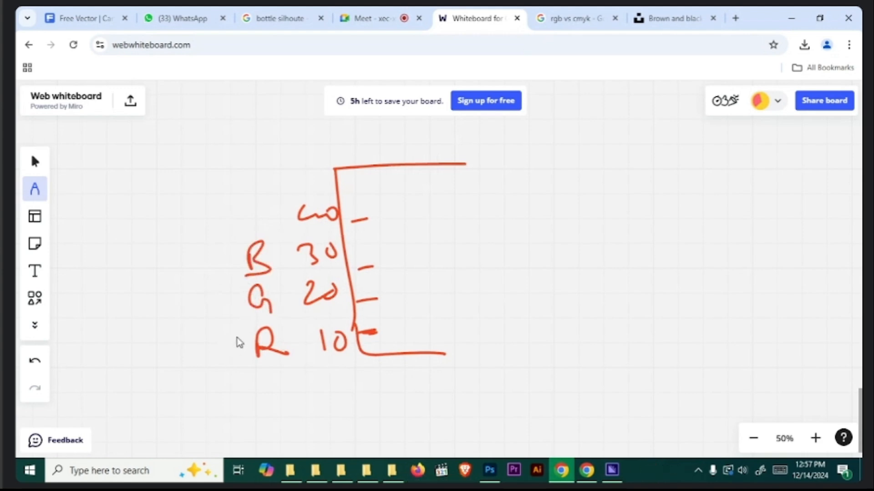
- Handwrite a saturation heading with 10 below it, and draw upward arrows from R to G, G to B and B to 40
mouse_move(154, 139)
mouse_down()
mouse_move(168, 146)
mouse_move(257, 120)
mouse_up()
drag(211, 157, 226, 172)
drag(234, 156, 233, 158)
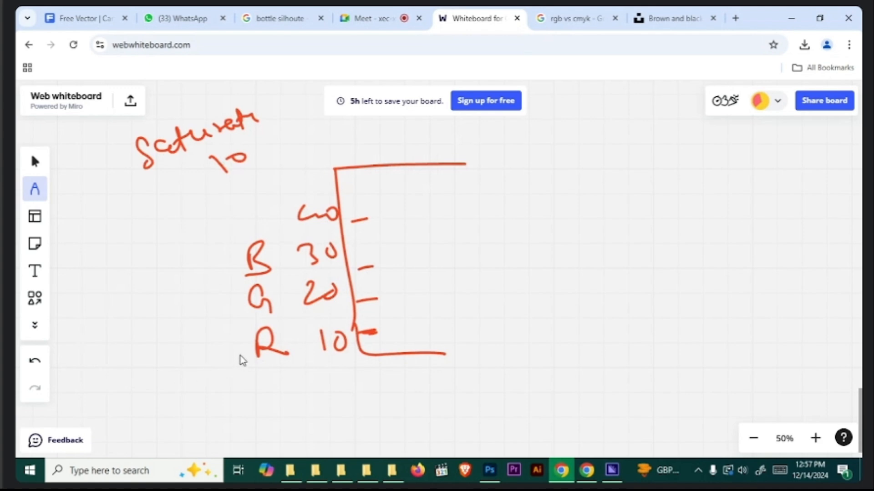
mouse_move(240, 356)
mouse_down()
mouse_move(213, 309)
mouse_move(225, 309)
mouse_up()
mouse_move(219, 302)
mouse_down()
mouse_move(223, 317)
mouse_move(202, 264)
mouse_move(221, 257)
mouse_up()
mouse_move(216, 249)
mouse_down()
mouse_move(222, 264)
mouse_move(251, 207)
mouse_move(253, 225)
mouse_up()
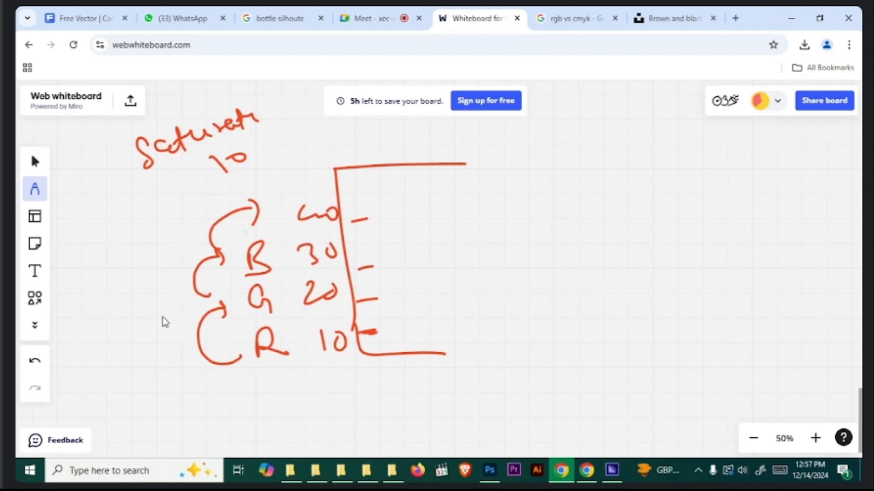
- Handwrite a double-underlined vibrance heading with a down arrow beside it, and draw an arrow from the 10 tick to the thickened 20 tick
mouse_move(465, 131)
mouse_down()
mouse_move(481, 145)
mouse_move(489, 122)
mouse_up()
click(499, 121)
mouse_move(503, 133)
mouse_down()
mouse_move(504, 149)
mouse_move(609, 134)
mouse_up()
mouse_move(529, 158)
mouse_down()
mouse_move(577, 156)
mouse_move(584, 165)
mouse_up()
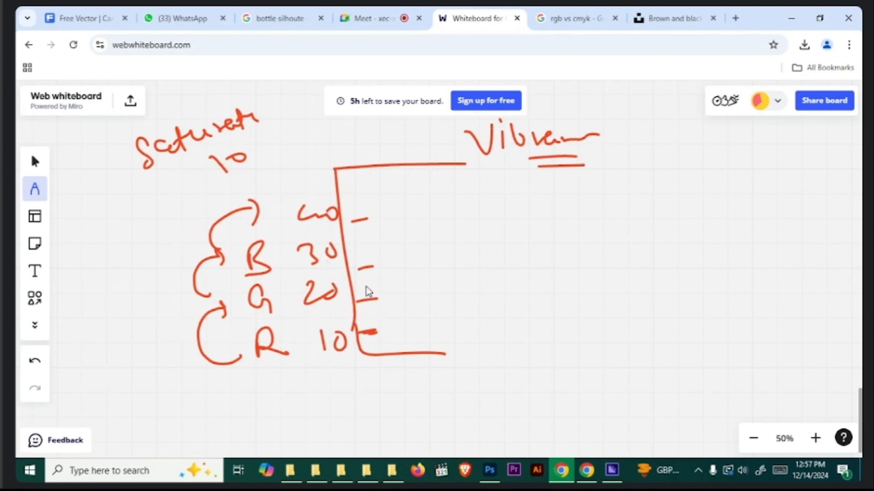
drag(359, 299, 379, 299)
mouse_move(394, 345)
mouse_down()
mouse_move(412, 321)
mouse_move(387, 298)
mouse_up()
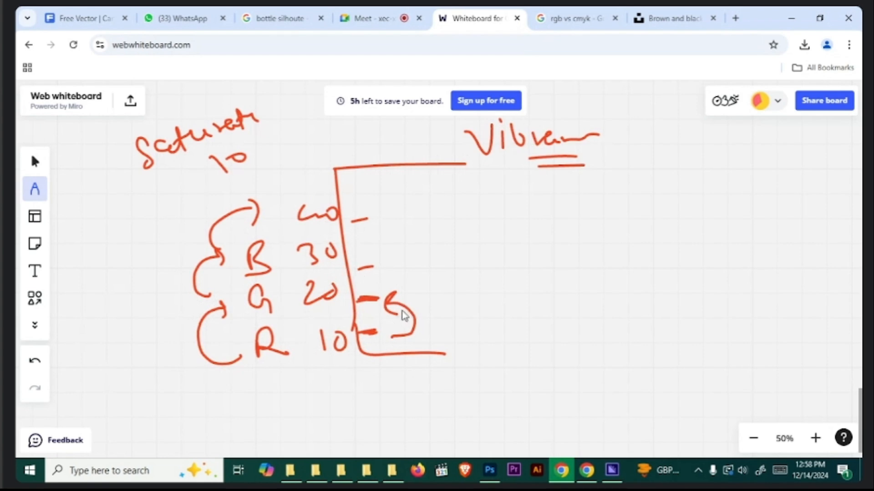
mouse_move(640, 120)
mouse_down()
mouse_move(638, 155)
mouse_move(648, 152)
mouse_up()
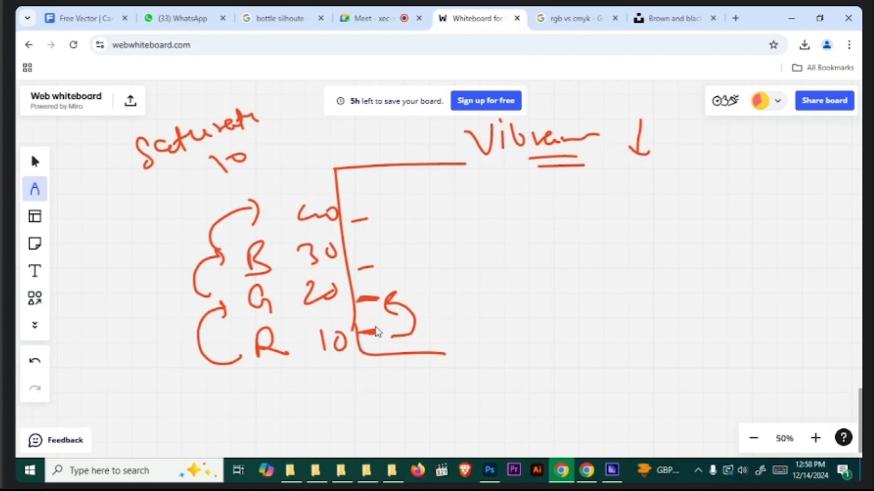
- Return to Photoshop and test the leaves photo's Vibrance at +100 and -100
click(792, 19)
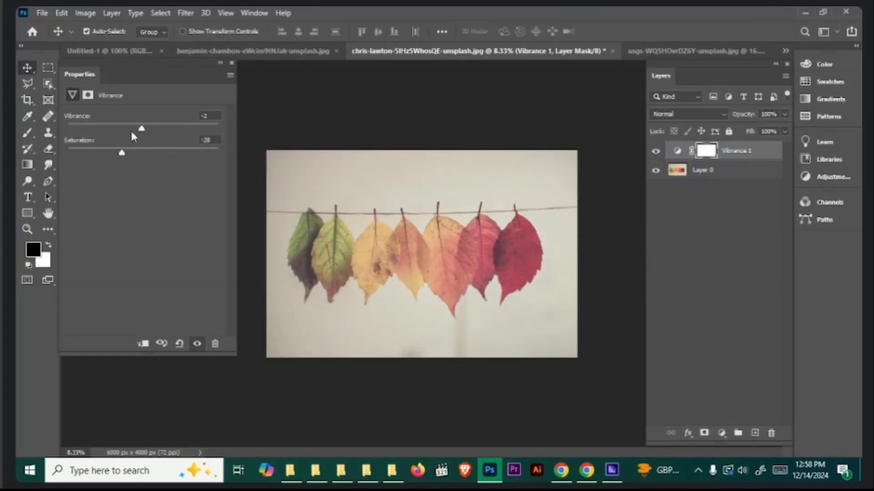
drag(141, 129, 364, 136)
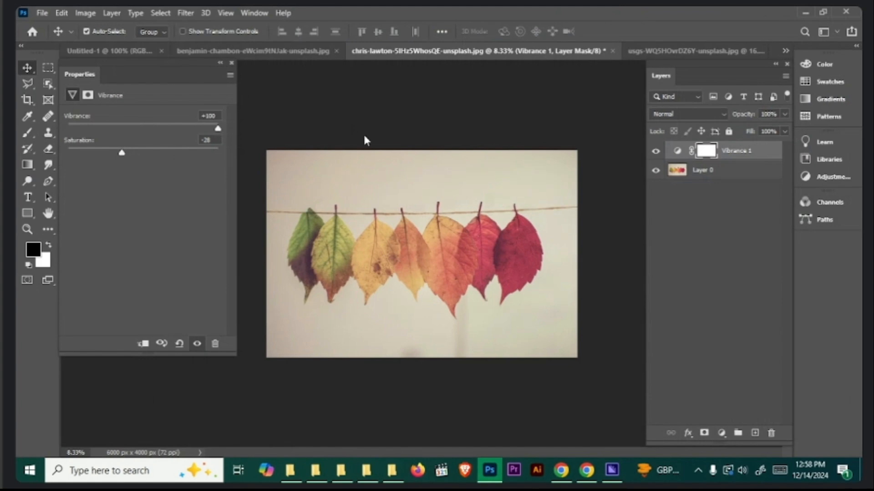
drag(364, 136, 16, 190)
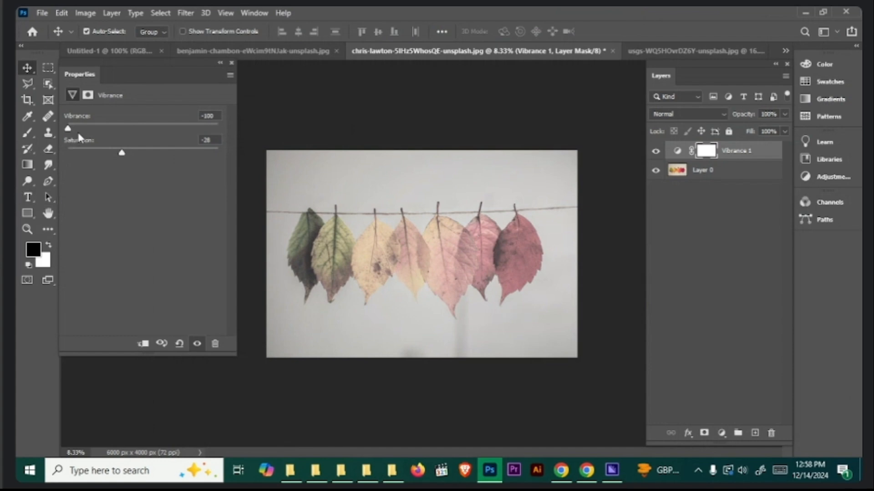
- Reset and delete the leaves photo's Vibrance layer, and add a Hue/Saturation adjustment layer in its place
click(180, 343)
drag(750, 158, 770, 432)
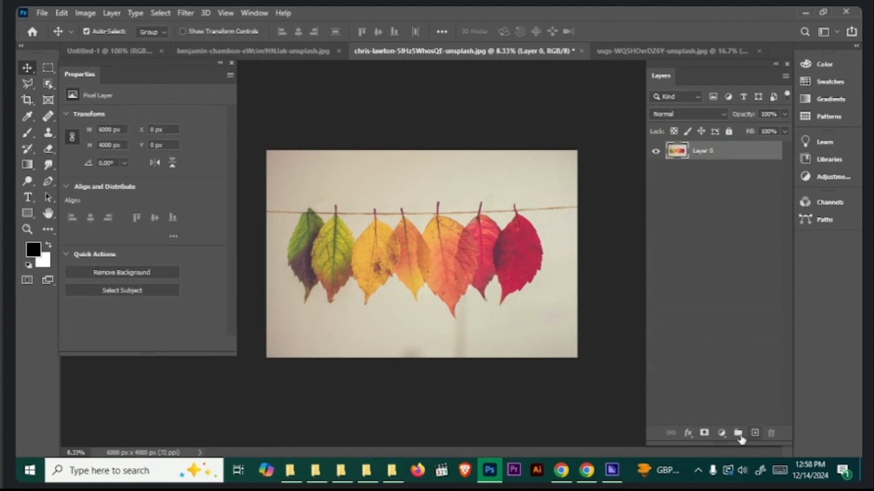
click(721, 433)
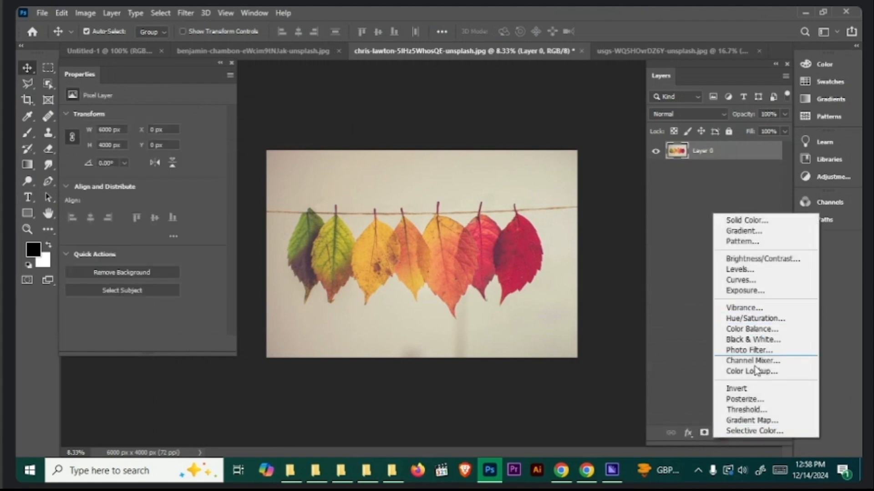
click(773, 319)
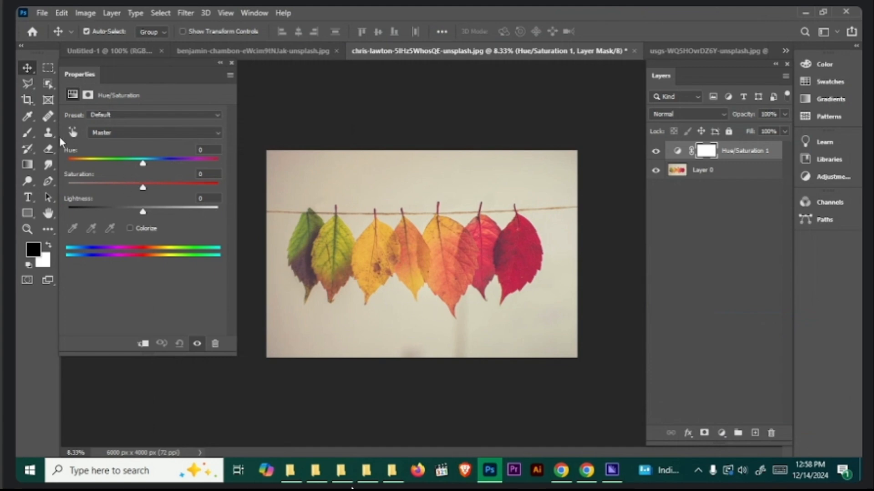
- Target the Reds by sampling the dark red leaf in the image, and set their Hue to +30
click(73, 133)
click(537, 235)
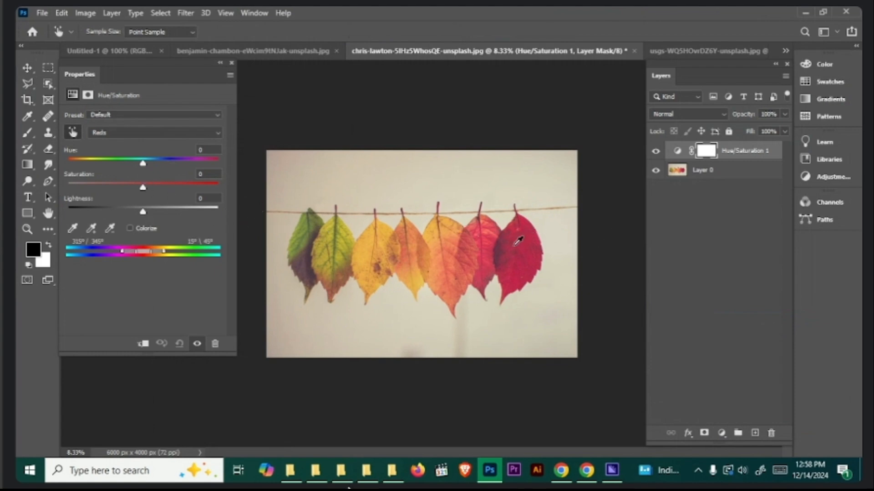
drag(142, 163, 167, 167)
- Switch to the browser, close the volcano photo's preview on Unsplash and return to Photoshop
click(564, 471)
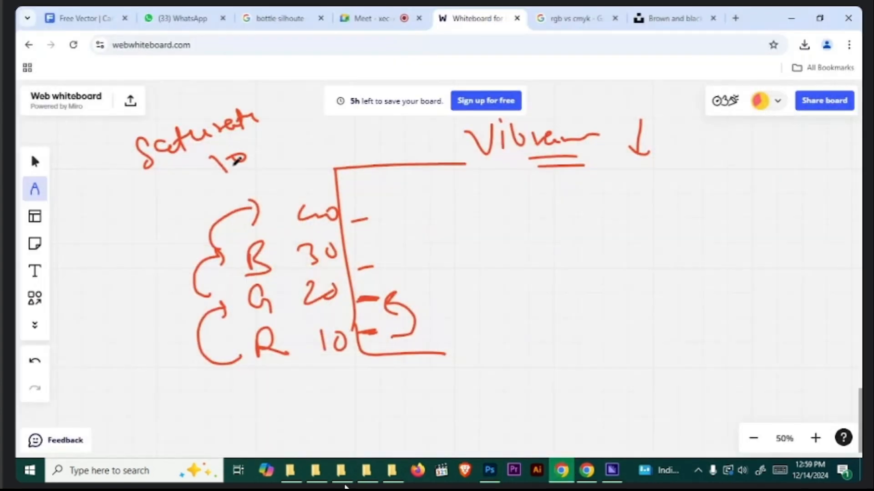
click(673, 19)
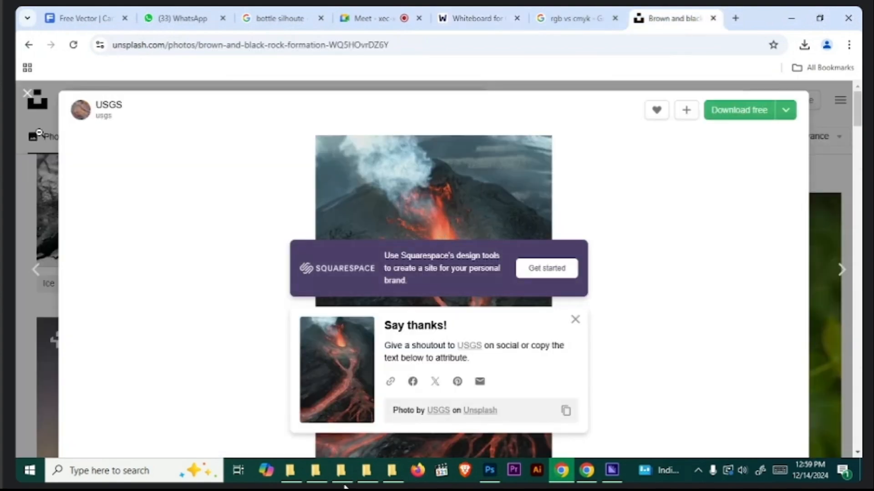
click(27, 94)
scroll(103, 258, up, 2)
click(791, 18)
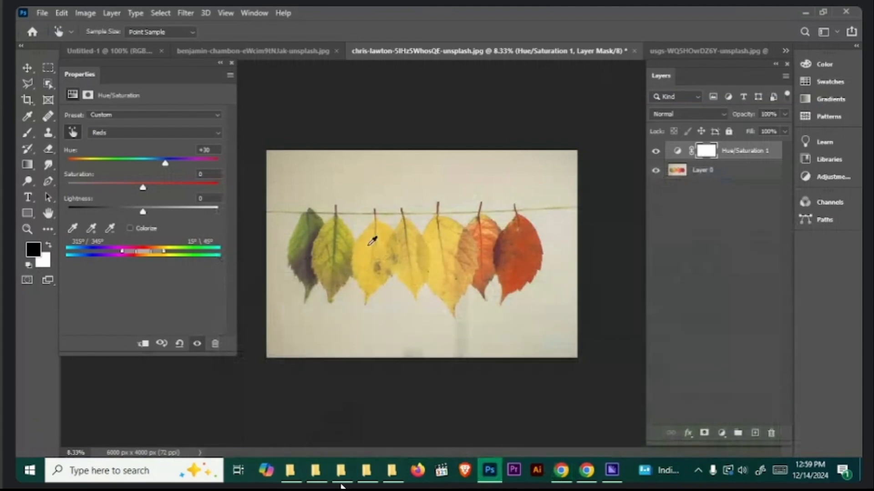
- In the volcano photo, delete the Vibrance layer and add a Hue/Saturation adjustment layer
click(652, 53)
drag(731, 160, 770, 432)
click(721, 433)
click(747, 312)
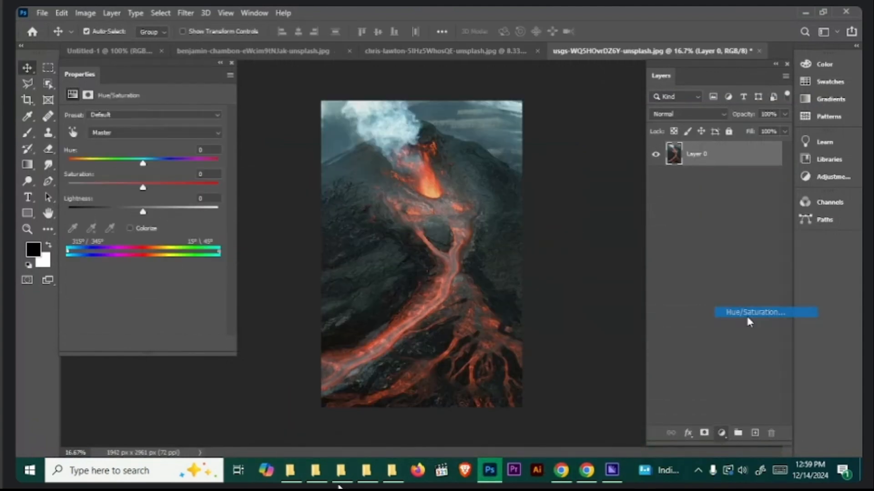
- Target the Reds by sampling the glowing lava in the crater, and raise their Hue
click(73, 133)
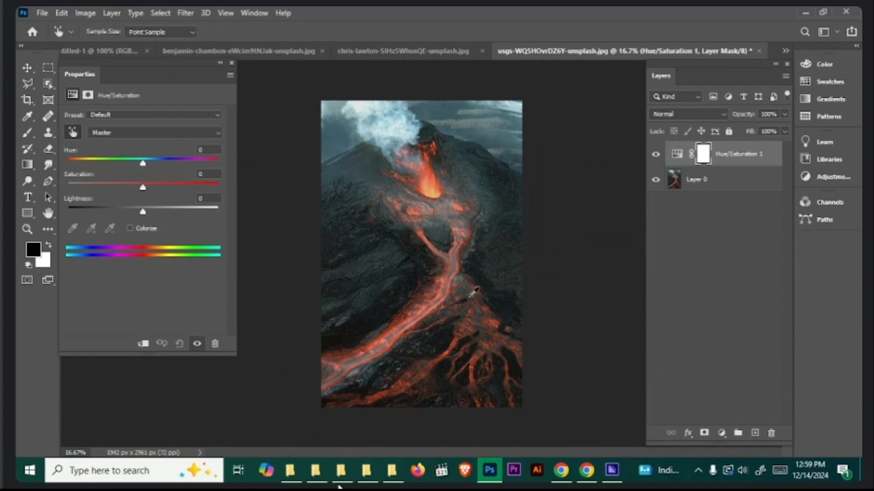
click(432, 178)
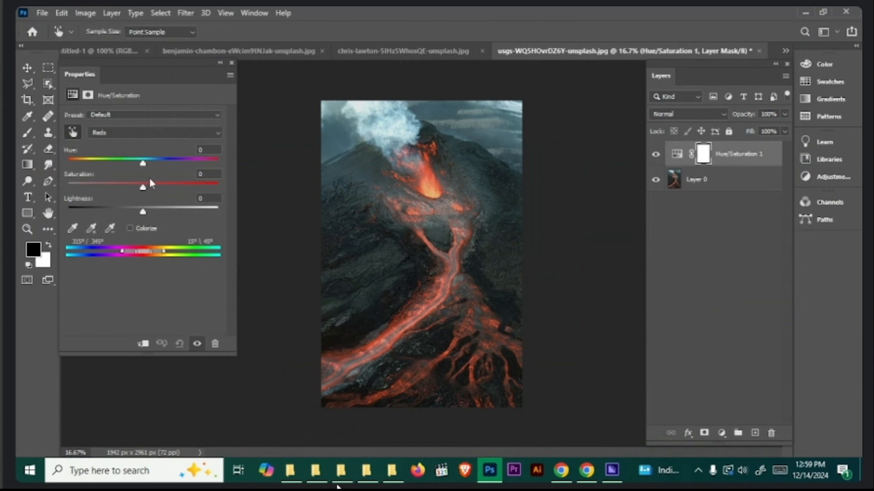
drag(143, 163, 183, 180)
- Switch to the browser, search Unsplash for "car" and download the photo of the blue sedan on snow
click(561, 470)
click(65, 101)
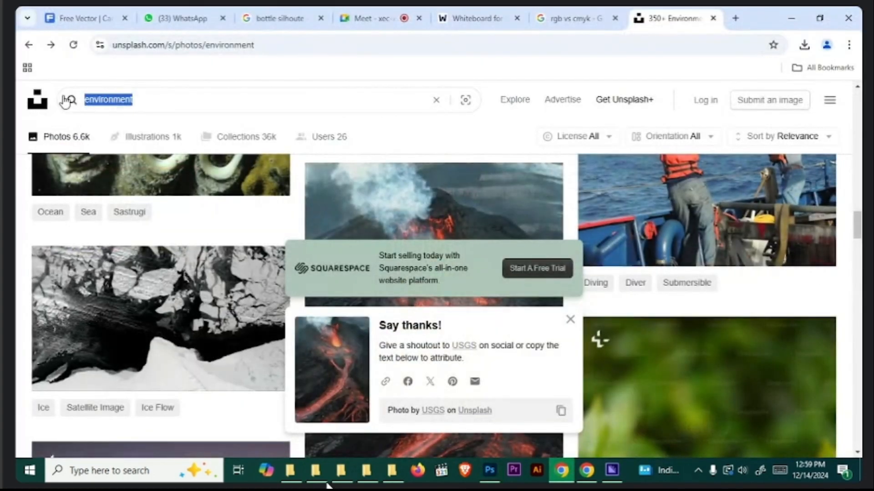
text(car)
key(Return)
scroll(444, 308, down, 10)
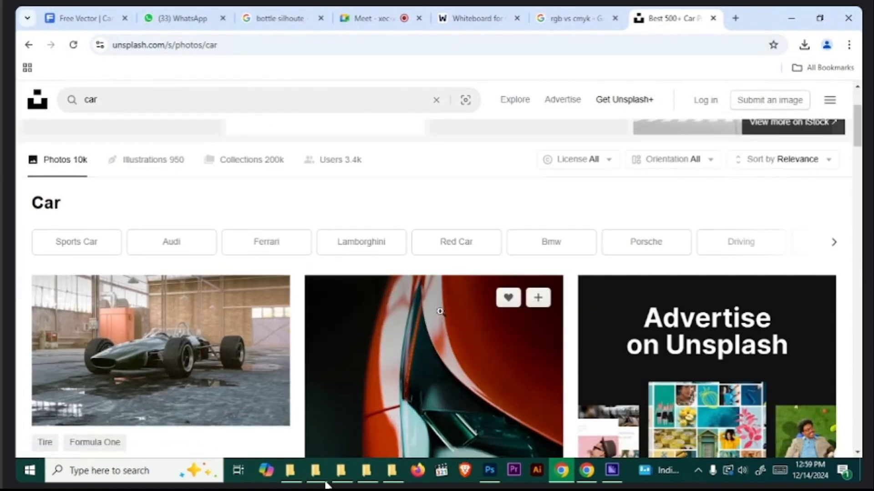
scroll(493, 362, down, 8)
scroll(478, 359, up, 4)
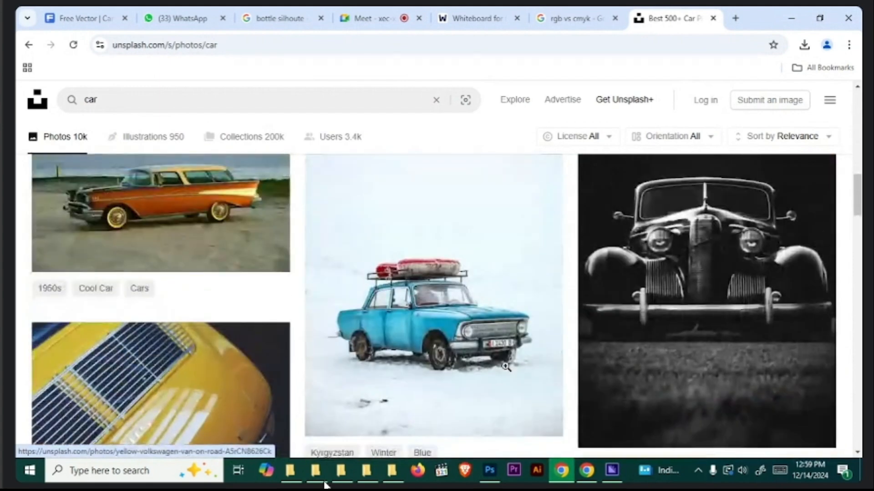
scroll(460, 362, down, 4)
scroll(459, 362, up, 3)
click(448, 263)
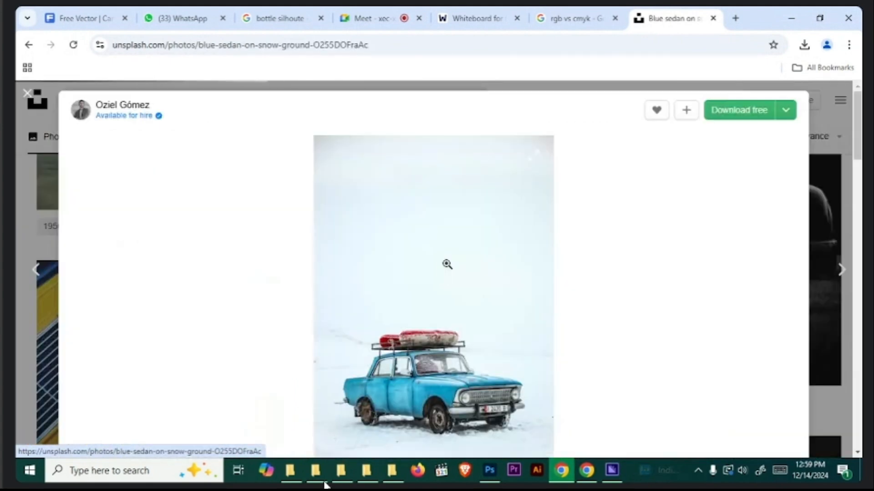
click(726, 112)
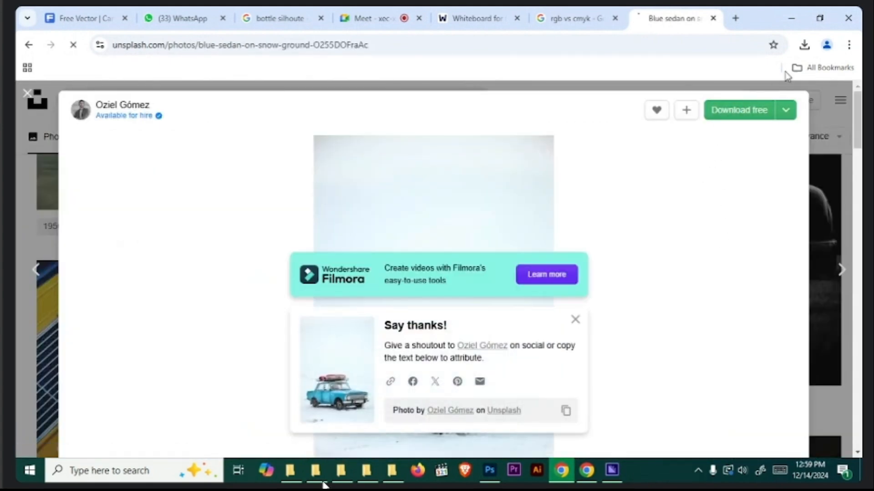
- Open the downloaded blue car photo from its folder in Photoshop and unlock its Background layer
click(804, 44)
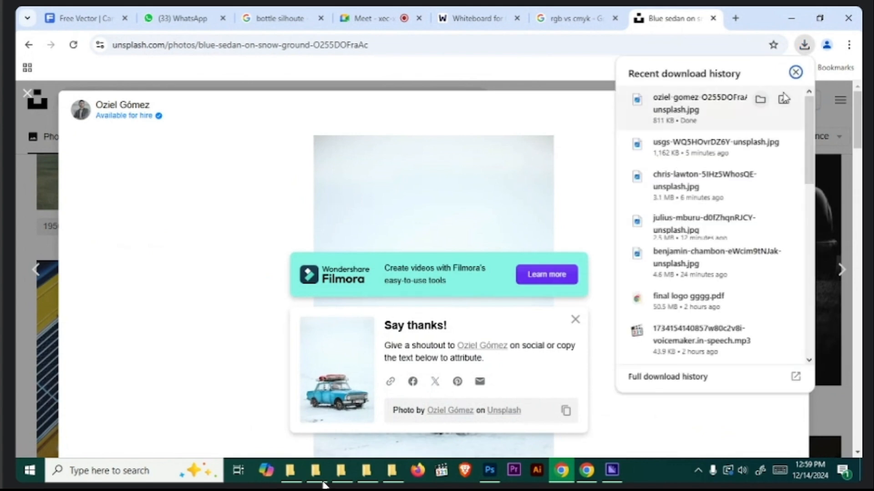
click(762, 99)
drag(252, 179, 711, 40)
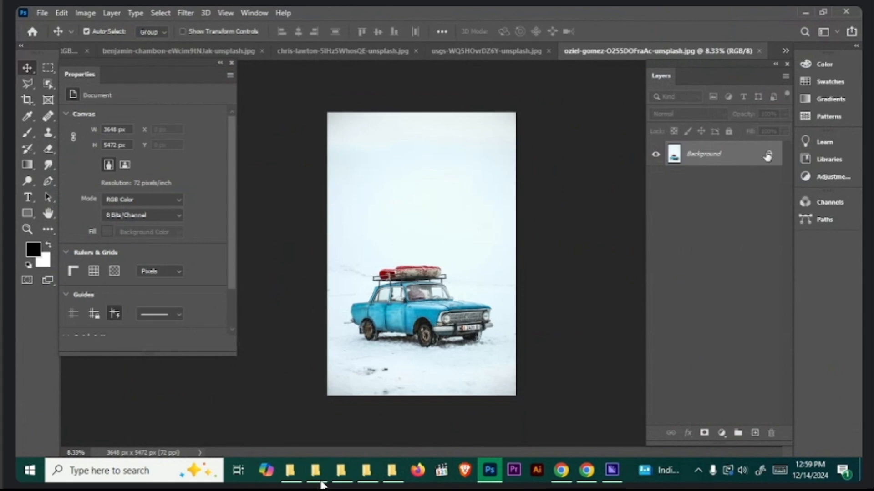
click(769, 156)
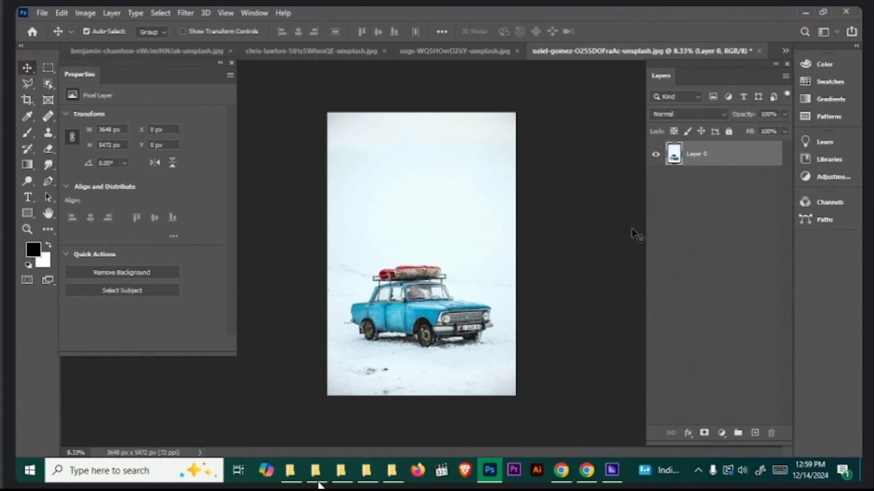
- Add a Hue/Saturation adjustment layer to the blue car photo, target the Cyans by sampling the car body, and raise their Hue until it is red
click(722, 433)
click(757, 315)
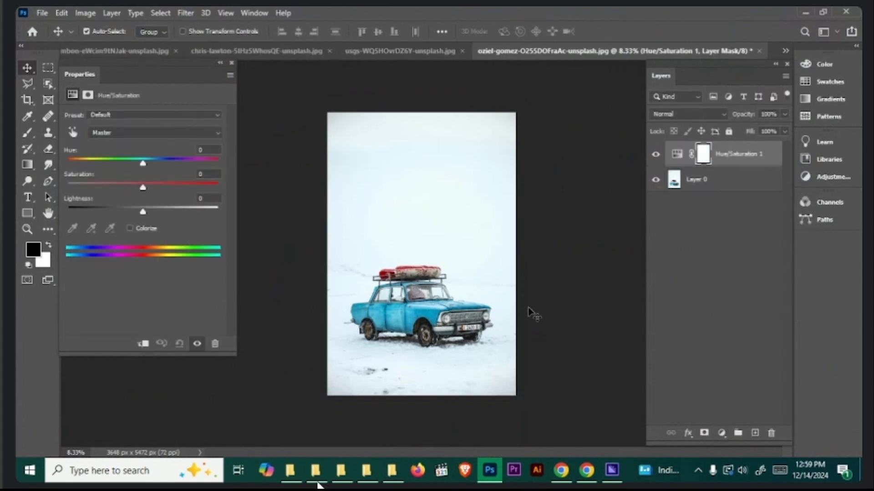
click(73, 132)
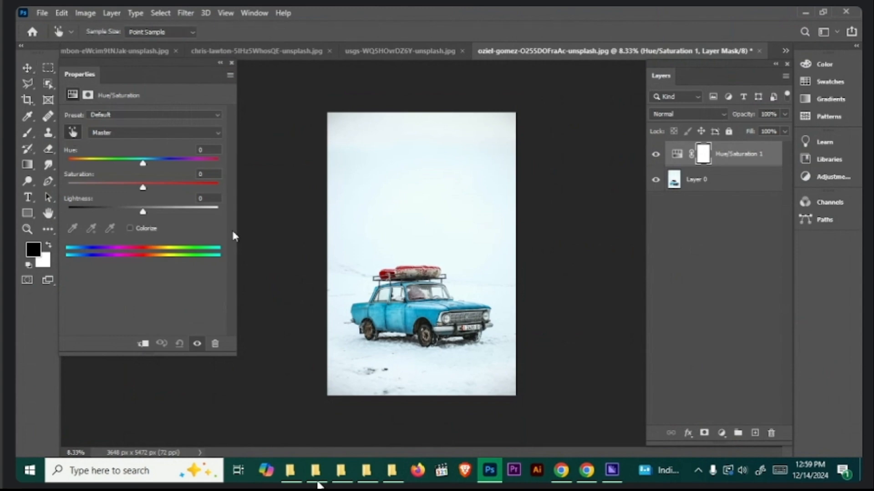
click(420, 311)
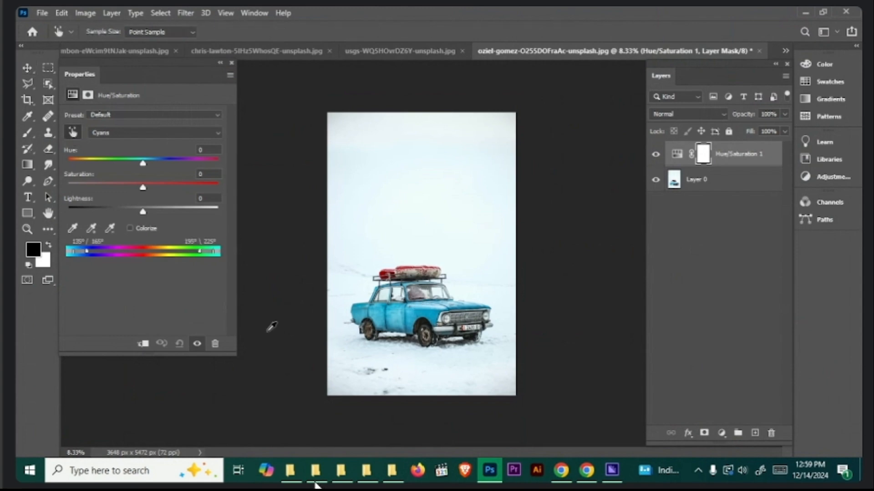
drag(143, 165, 212, 168)
click(231, 63)
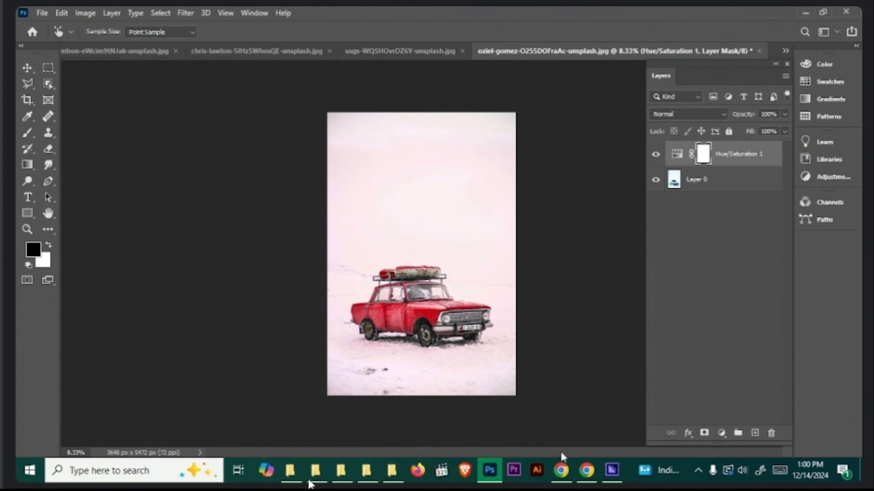
- Switch to the browser, find the yellow sedan parked by the red building among the Unsplash car photos, and download it
click(561, 471)
click(27, 94)
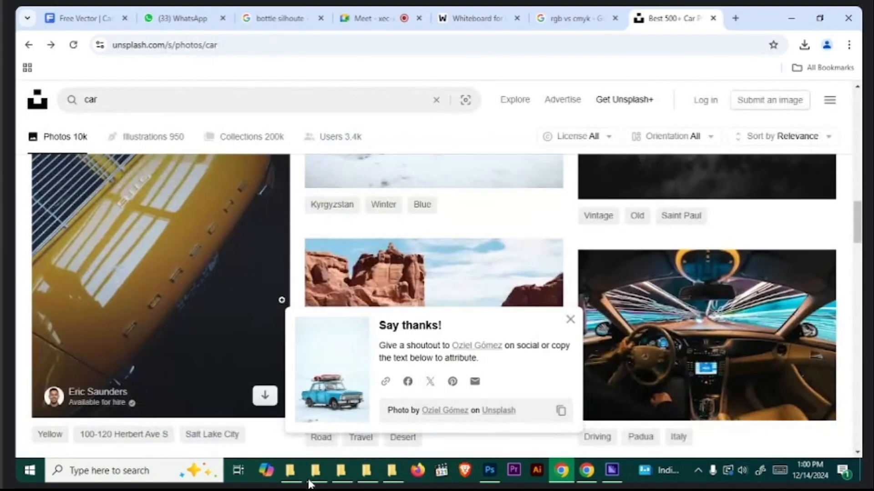
scroll(222, 337, down, 10)
scroll(221, 336, down, 7)
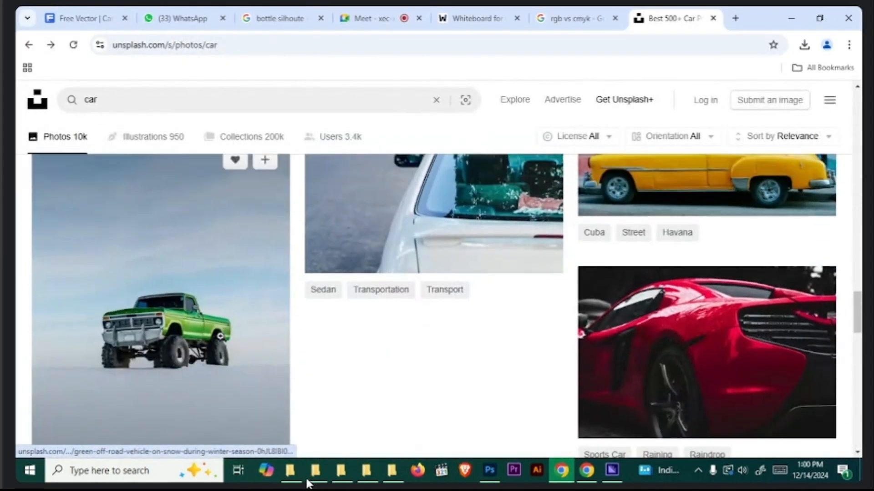
scroll(786, 314, up, 7)
scroll(787, 314, up, 3)
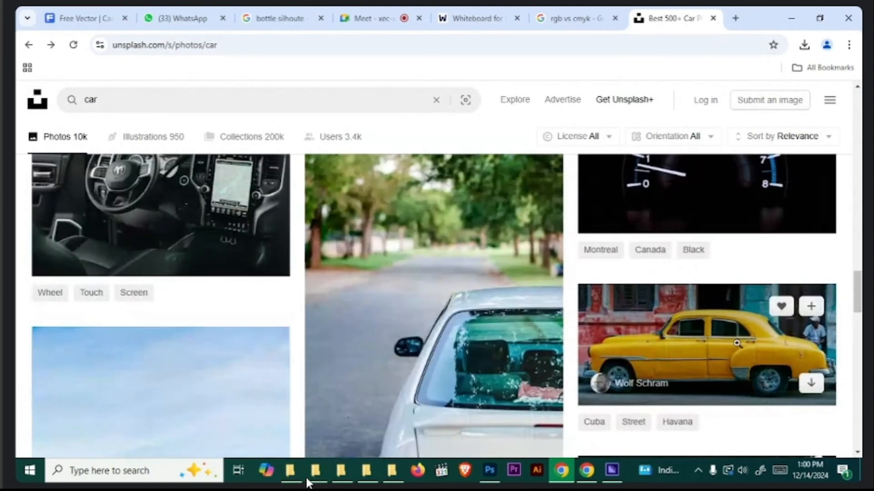
click(787, 314)
click(730, 114)
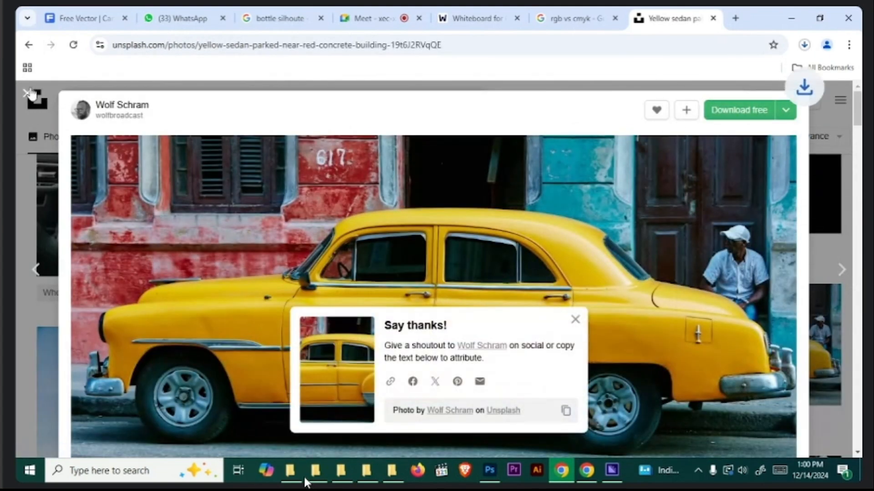
click(47, 321)
scroll(221, 342, down, 10)
scroll(221, 343, down, 10)
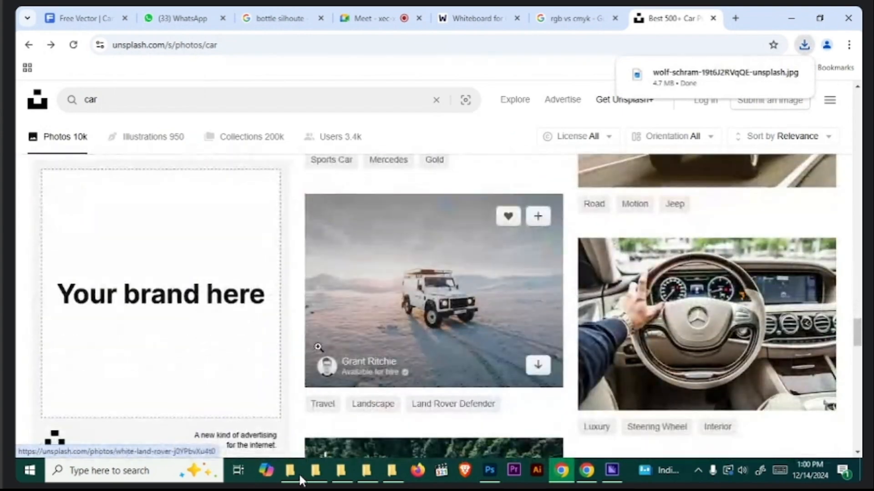
scroll(316, 351, up, 6)
scroll(362, 334, down, 15)
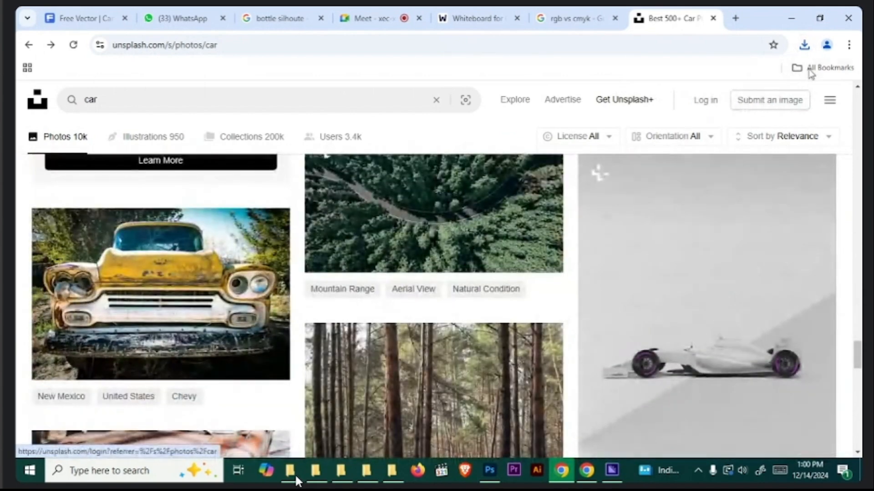
- Open the downloaded yellow sedan photo from its folder in Photoshop and unlock its Background layer
click(804, 45)
click(765, 94)
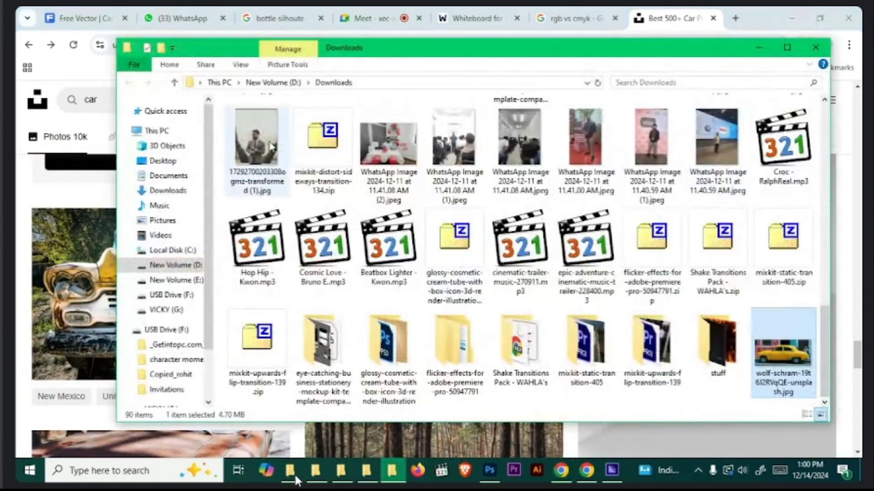
drag(782, 348, 565, 54)
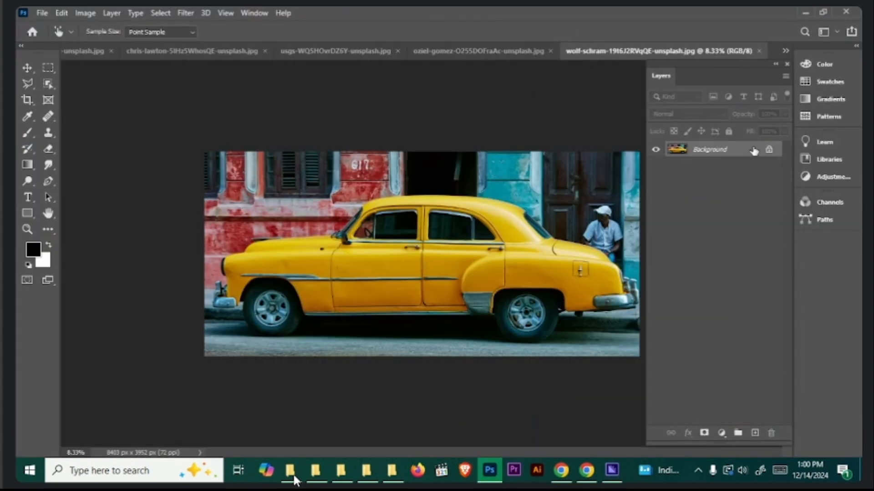
click(768, 150)
- Add a Hue/Saturation adjustment layer, target the Yellows by sampling the yellow car body, and set their Hue to -103
click(721, 433)
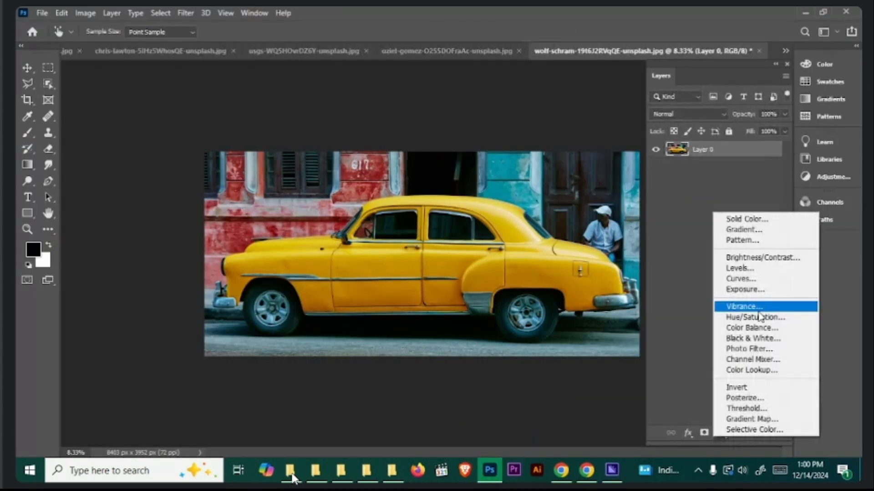
click(758, 317)
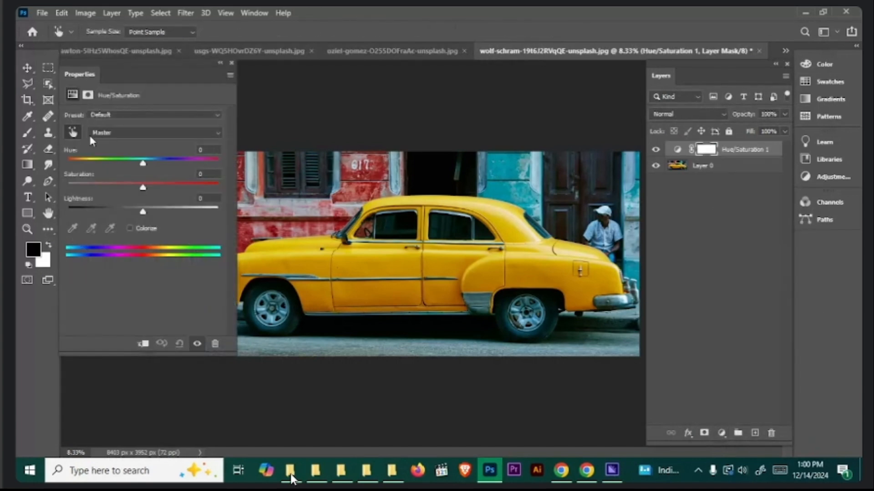
click(372, 257)
drag(142, 165, 175, 168)
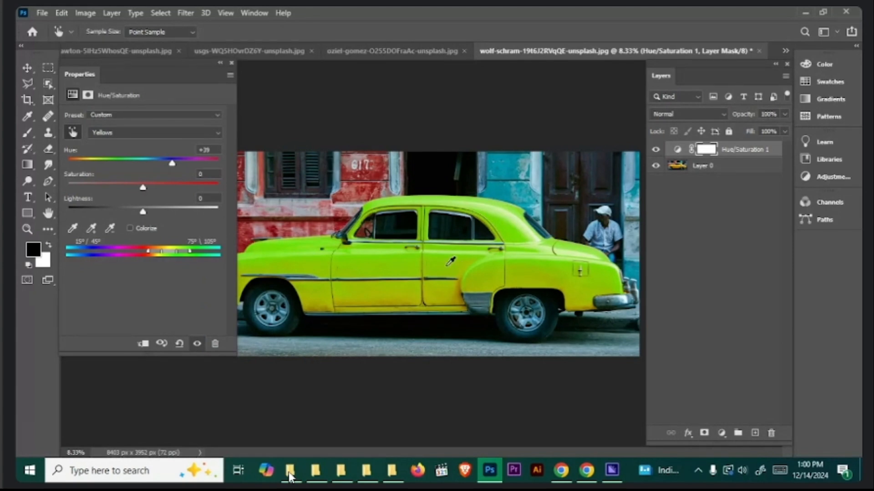
drag(172, 163, 92, 167)
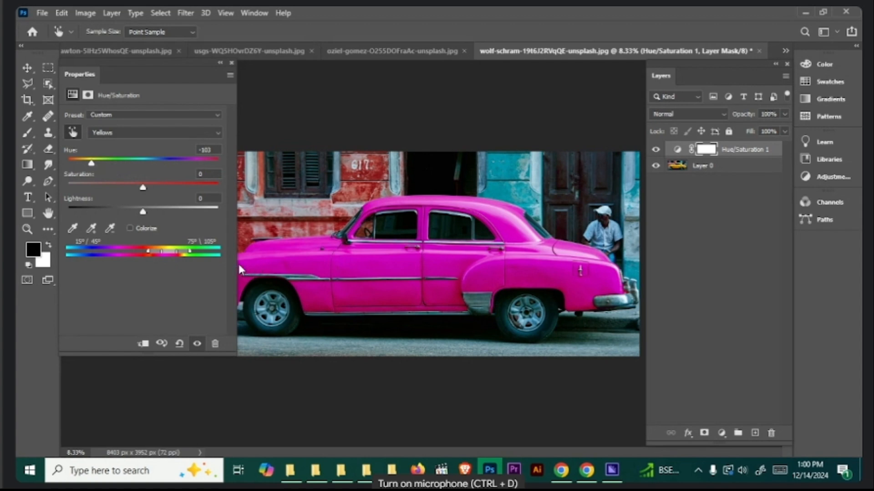
- Widen the Hue/Saturation settings, shift the Yellows' Hue through +19 and +127 to +168, and close the settings
drag(237, 272, 430, 285)
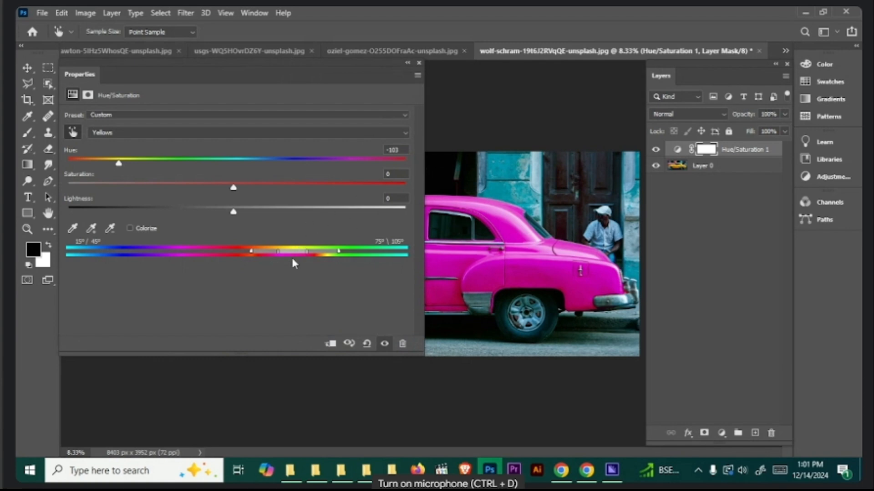
drag(118, 168, 268, 163)
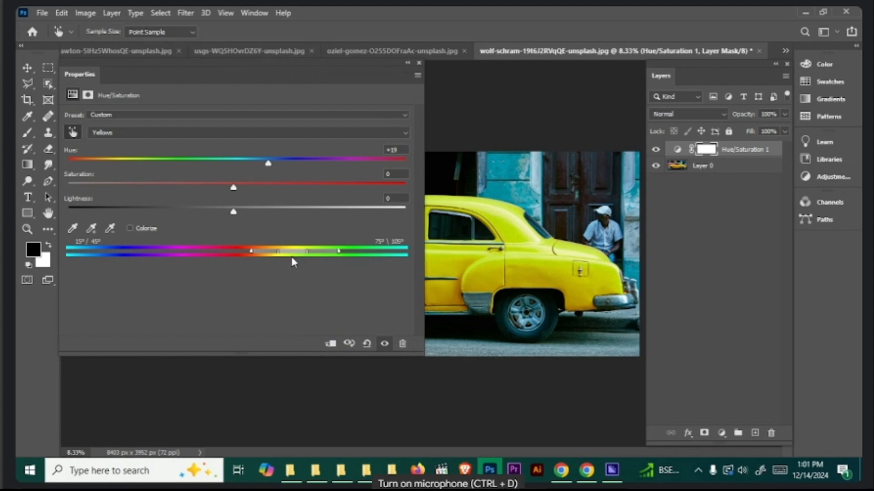
drag(264, 171, 365, 171)
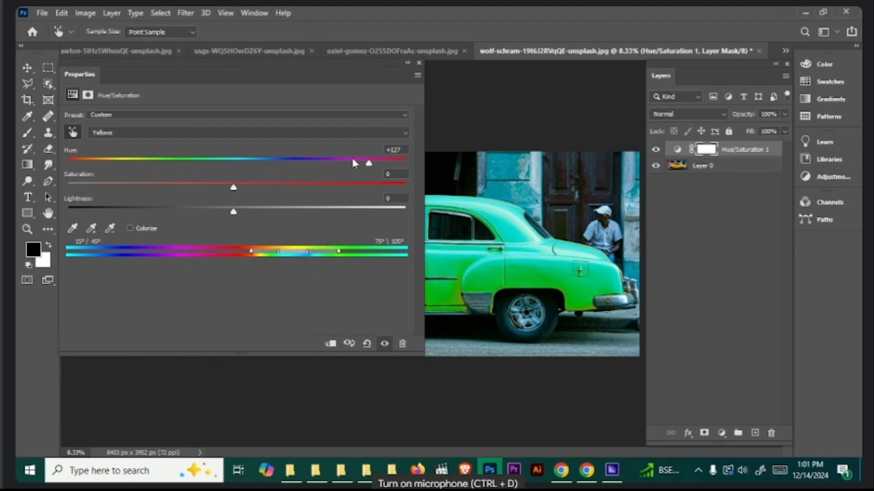
drag(368, 164, 397, 164)
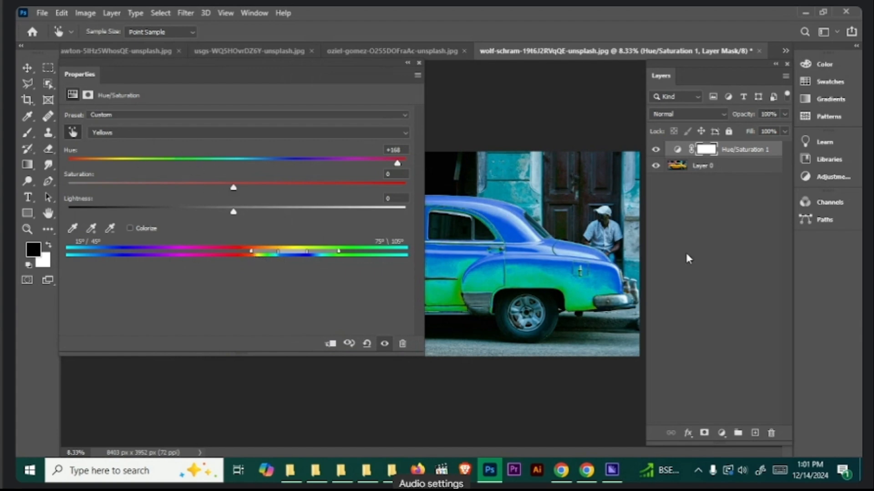
click(419, 64)
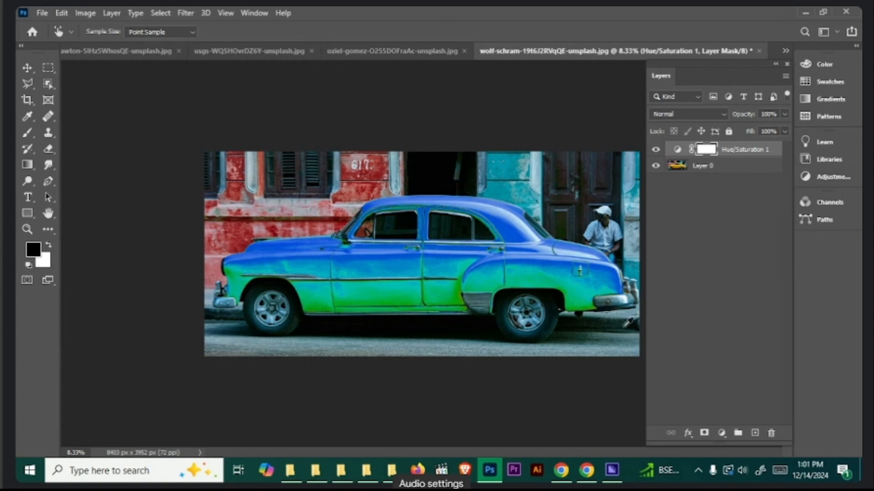
- Switch to the browser, find the red Ford Mustang coupe beside the grey building in the car results, and download the photo
click(562, 470)
scroll(421, 350, down, 6)
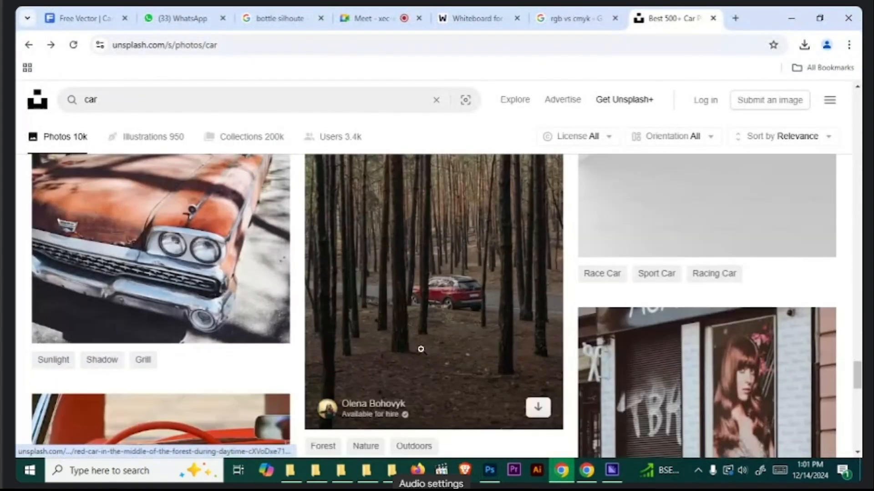
scroll(433, 360, down, 10)
click(463, 233)
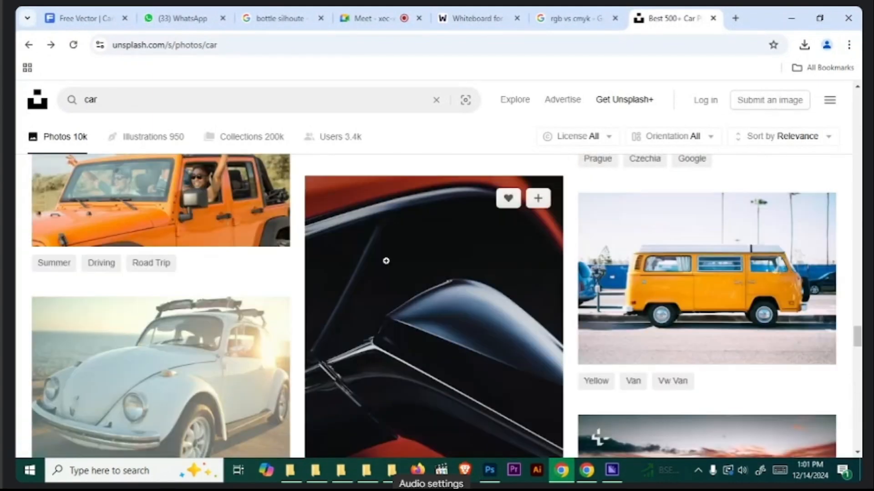
scroll(500, 341, down, 5)
scroll(637, 309, up, 6)
scroll(643, 313, down, 13)
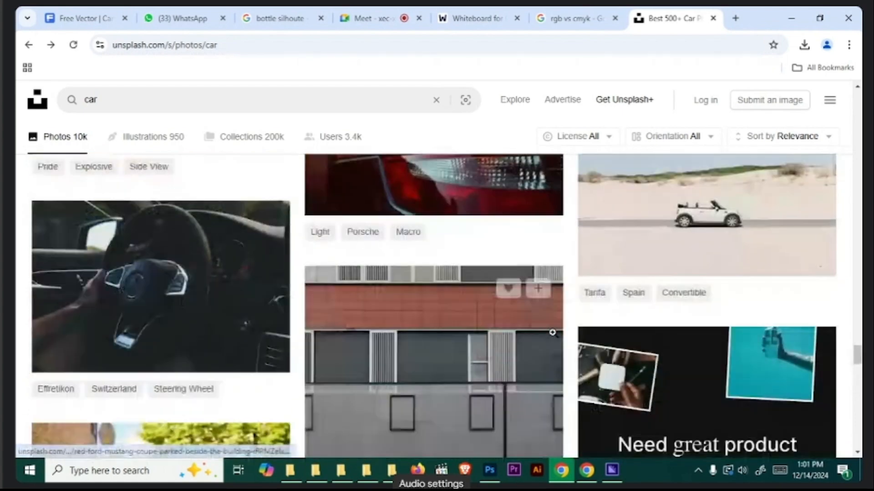
scroll(552, 332, down, 5)
click(477, 269)
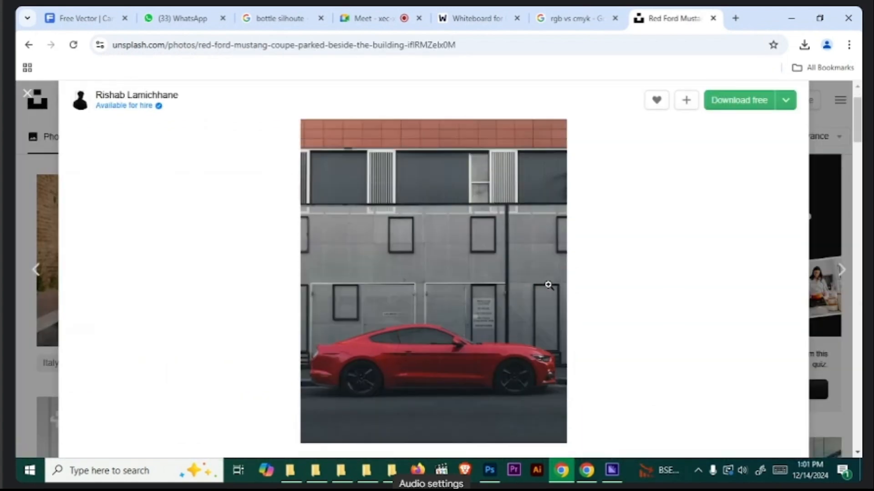
click(737, 107)
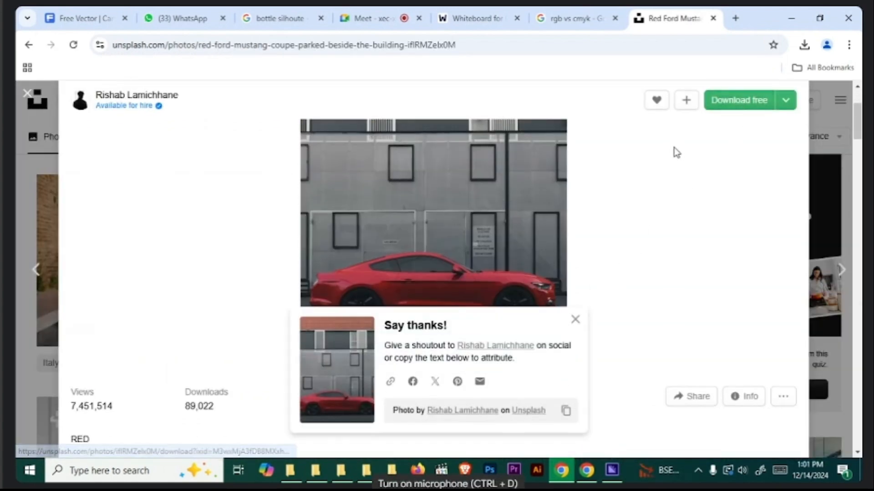
click(583, 322)
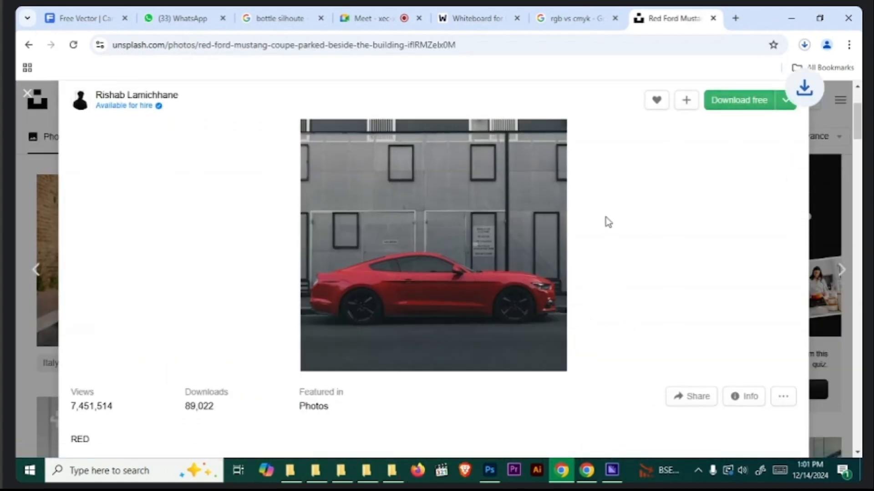
click(28, 94)
- Find the teal Volkswagen Beetle on the road further down the car results and download the photo
click(75, 102)
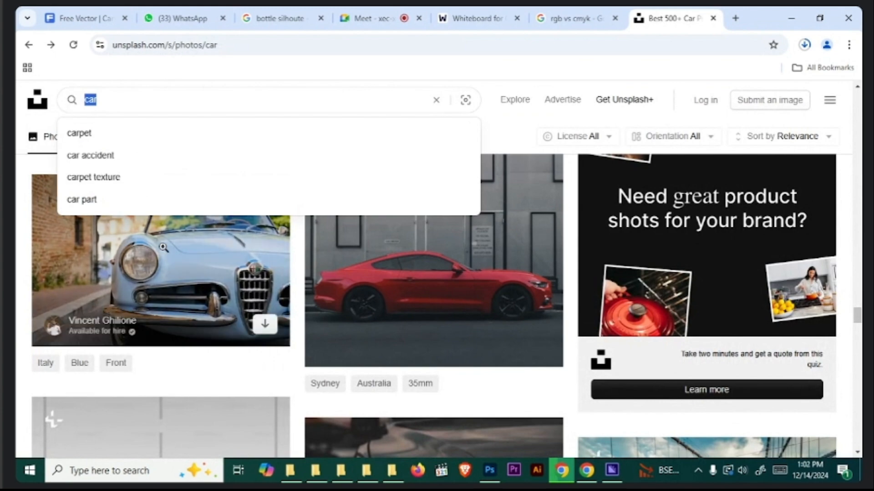
scroll(230, 319, down, 4)
scroll(230, 319, down, 10)
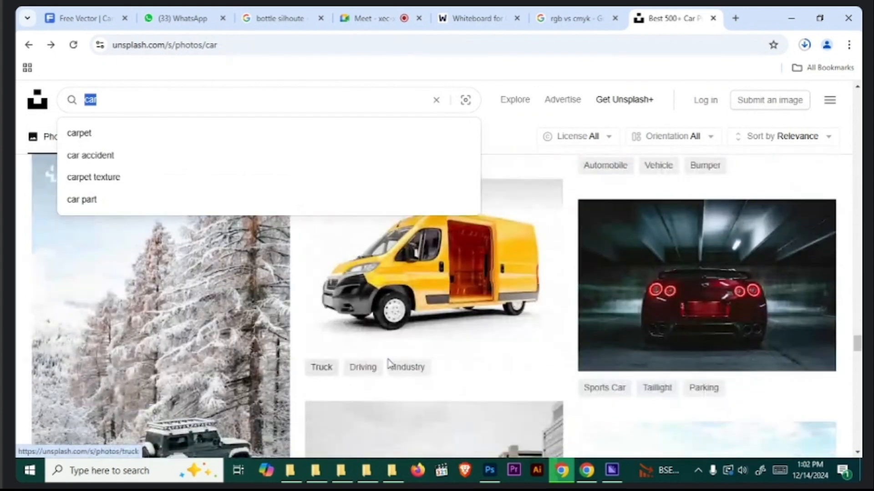
scroll(500, 309, down, 4)
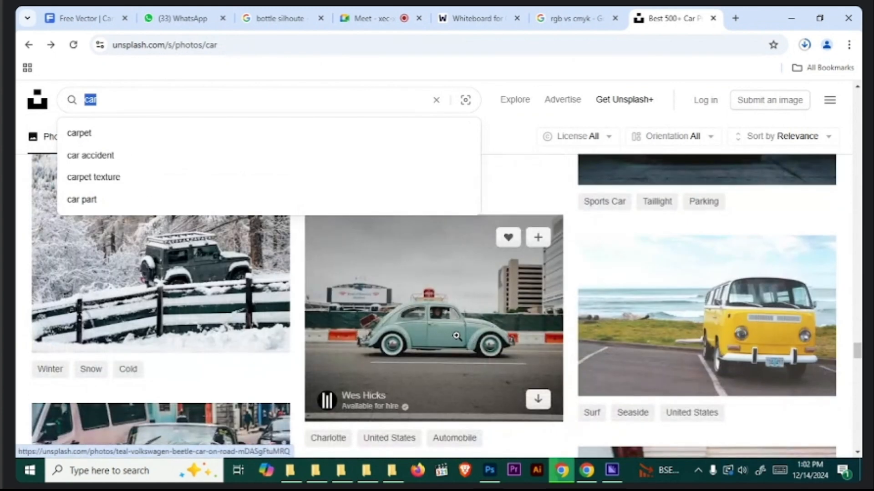
click(456, 336)
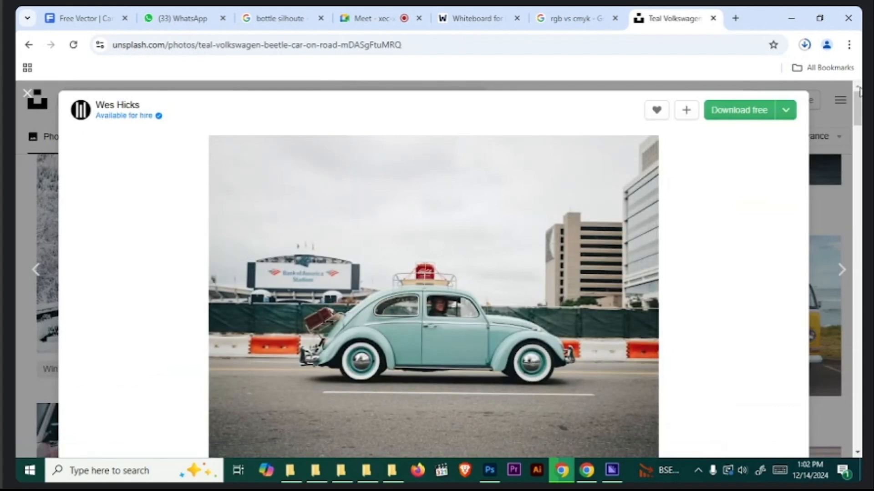
click(726, 113)
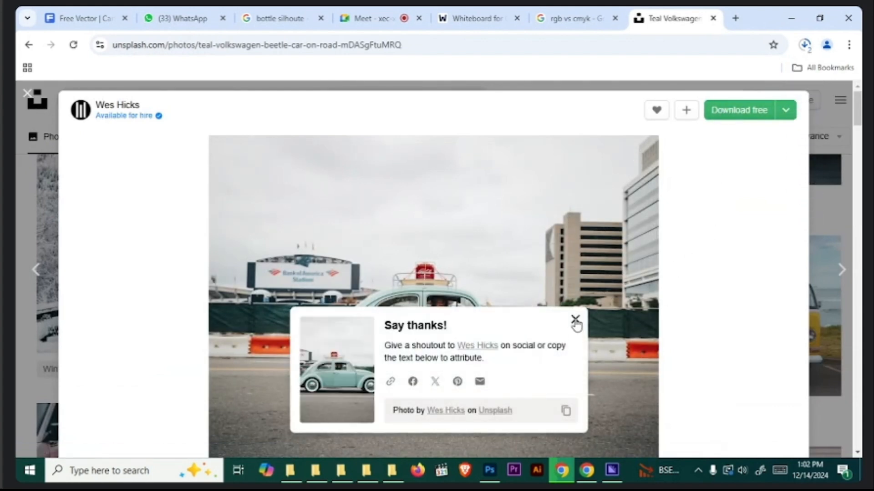
click(575, 321)
- Check the progress of the recent downloads and enlarge the teal Beetle photo to examine it
click(805, 45)
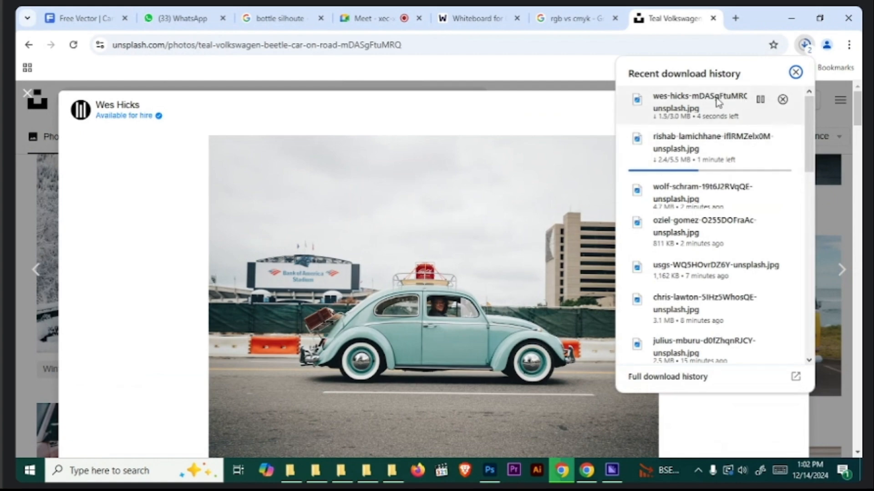
click(535, 153)
scroll(576, 181, up, 3)
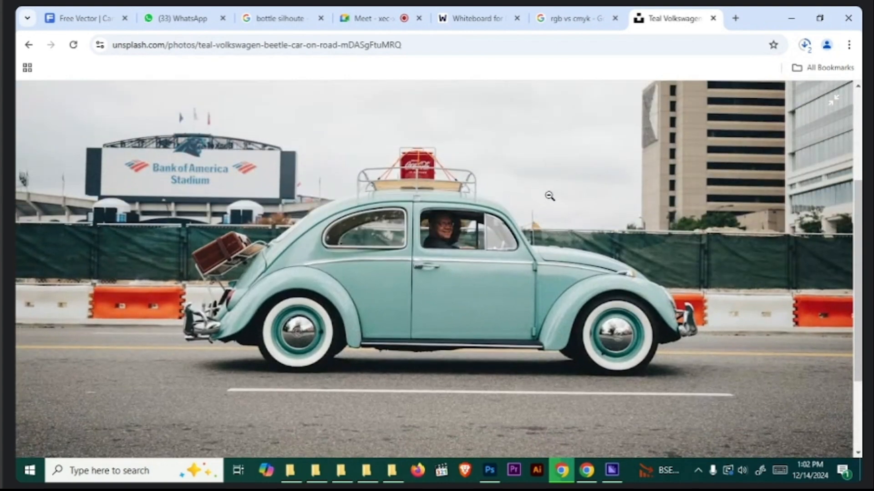
scroll(548, 249, up, 1)
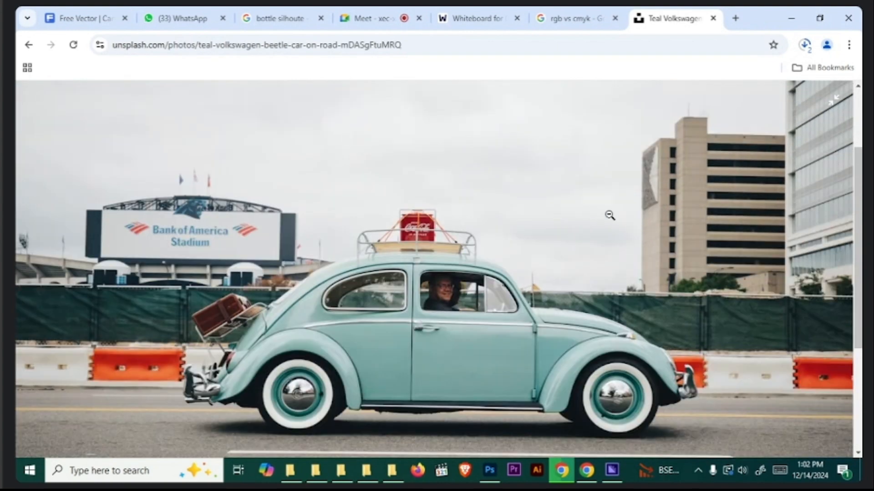
- Check the progress of the recent downloads and return the enlarged teal Beetle photo to its normal view
scroll(610, 213, down, 1)
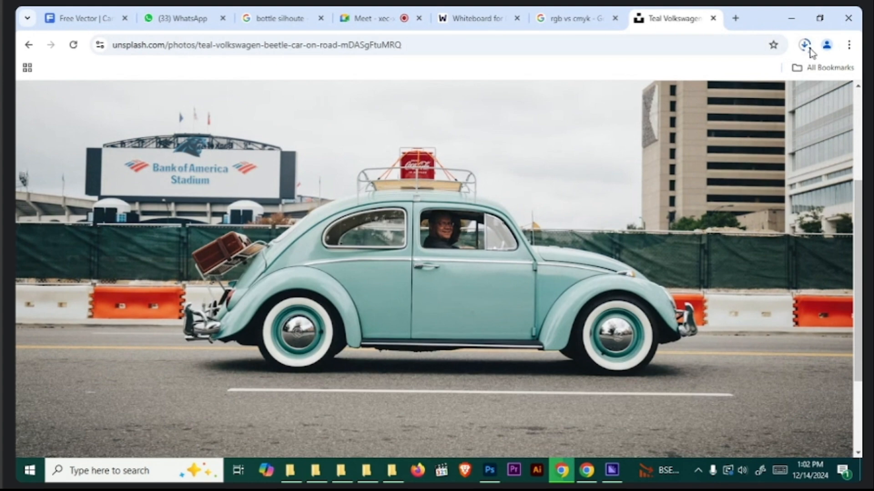
click(805, 44)
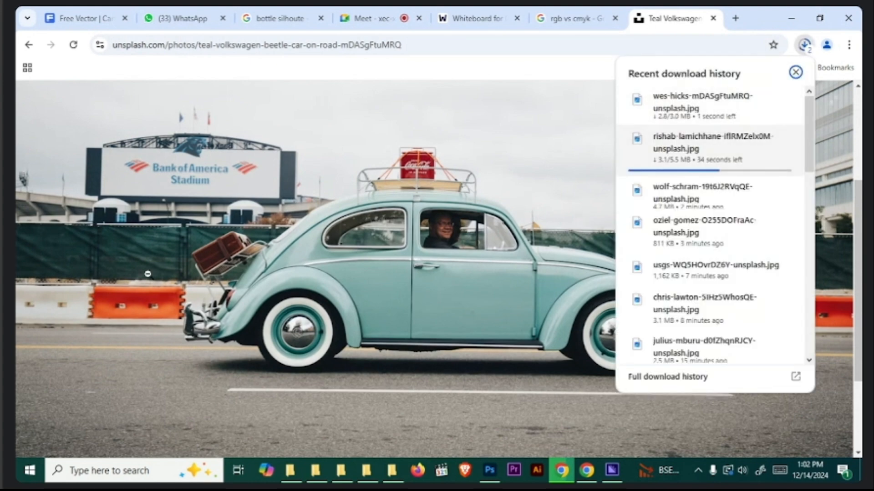
click(160, 259)
scroll(451, 363, down, 2)
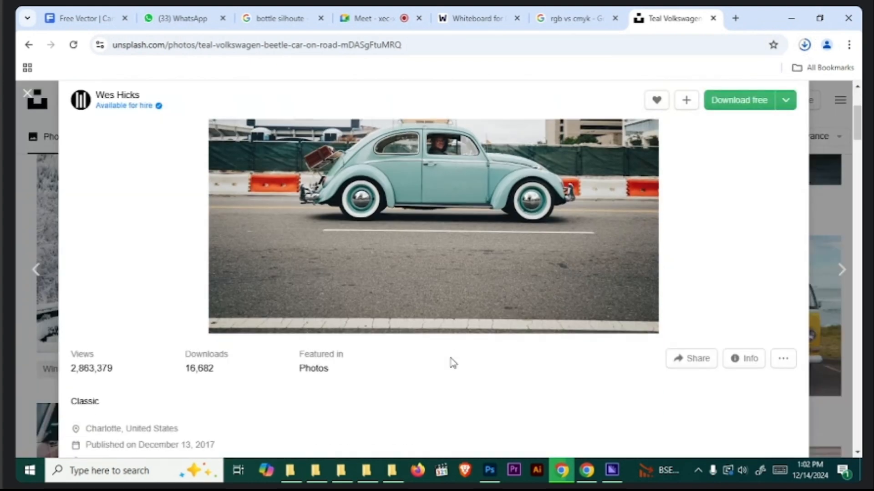
scroll(470, 383, up, 1)
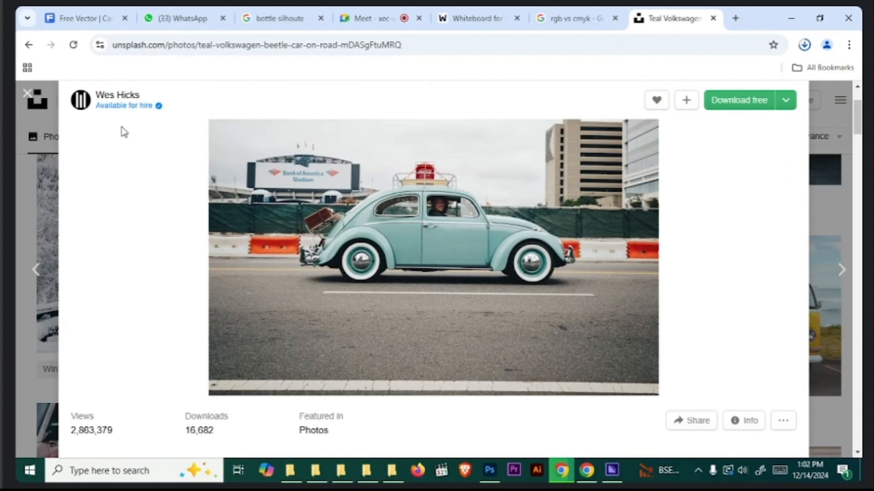
- Close the Beetle photo's page and look through the neighbouring photos in the car results
click(25, 94)
scroll(400, 341, down, 3)
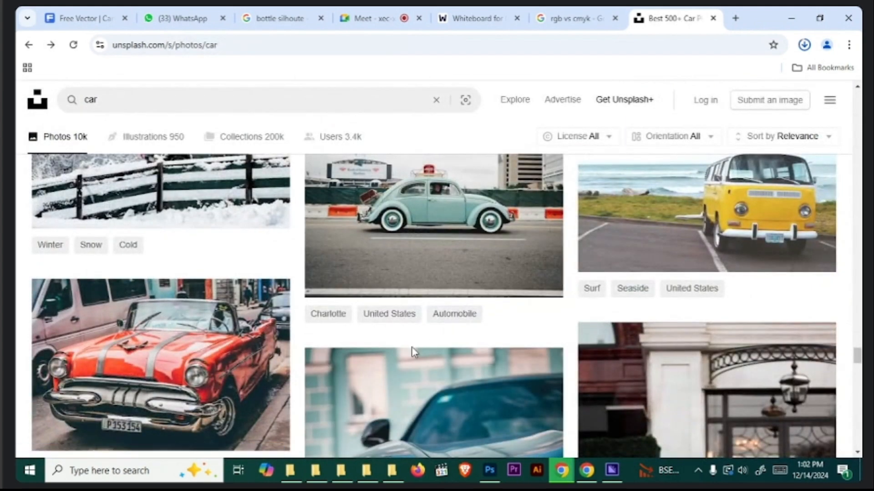
scroll(410, 352, down, 7)
scroll(411, 352, up, 6)
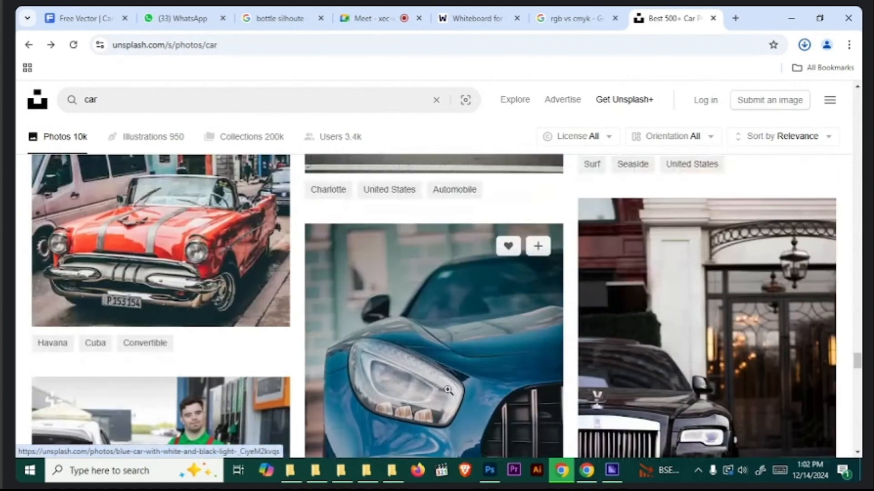
scroll(282, 349, up, 3)
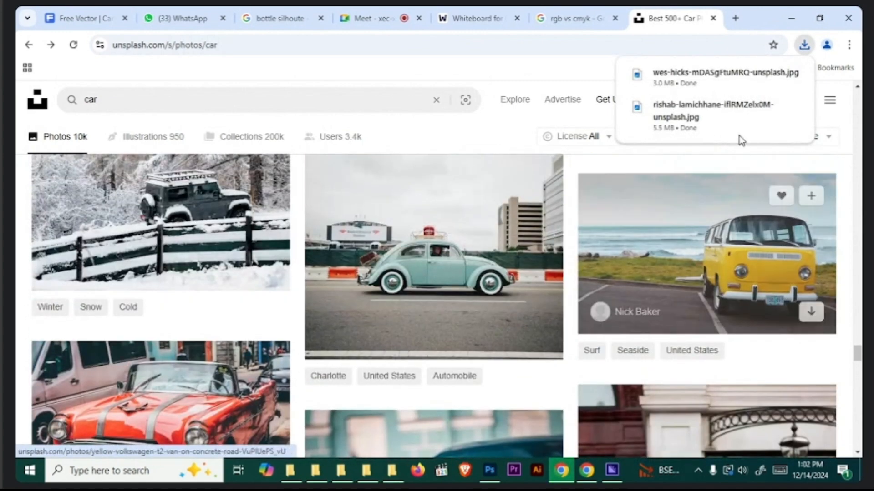
- Open the downloaded teal Beetle photo in Photoshop and convert its locked background into a regular layer
click(773, 75)
drag(257, 351, 779, 180)
click(769, 154)
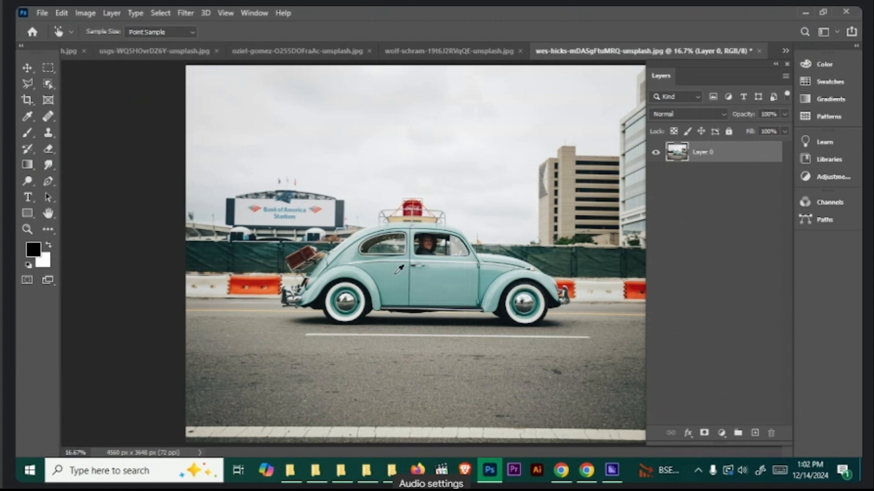
- Add a Hue/Saturation adjustment layer above the Beetle photo and reposition its settings over the canvas
click(721, 433)
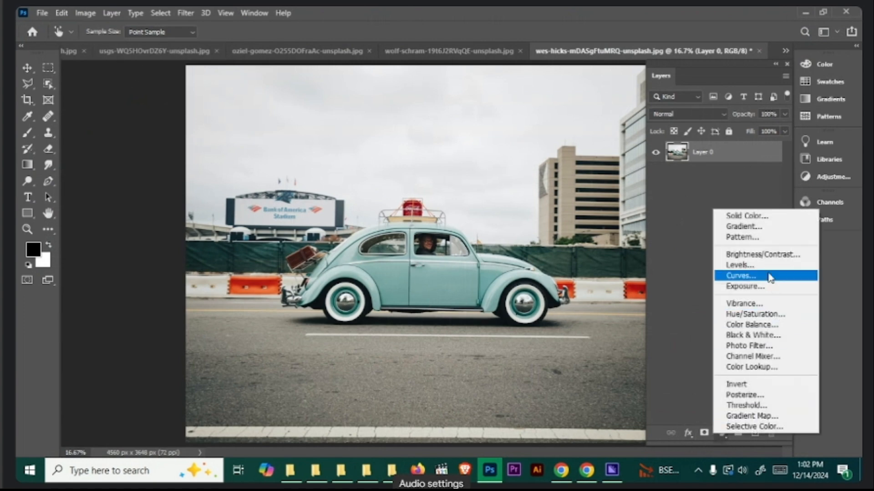
click(755, 314)
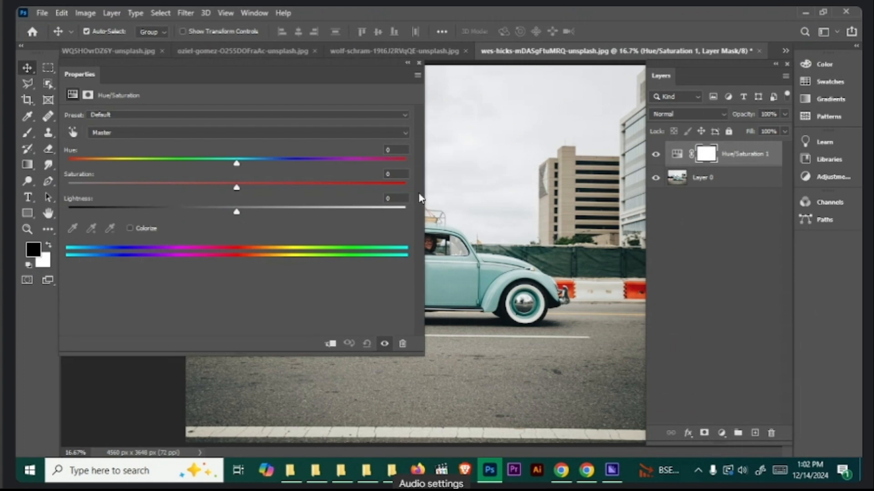
drag(382, 61, 295, 65)
drag(205, 69, 387, 100)
- Sample the car's teal body on the image to target the Cyans and set their Hue to -30
click(152, 170)
click(468, 274)
drag(310, 187, 252, 191)
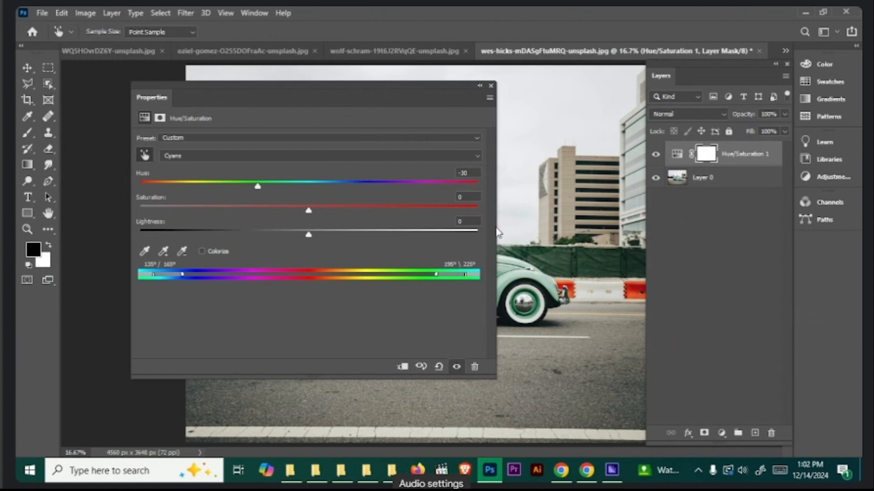
- Narrow the Hue/Saturation settings to uncover the car, set the Cyans' Hue to -112, and close the settings
drag(499, 234, 210, 232)
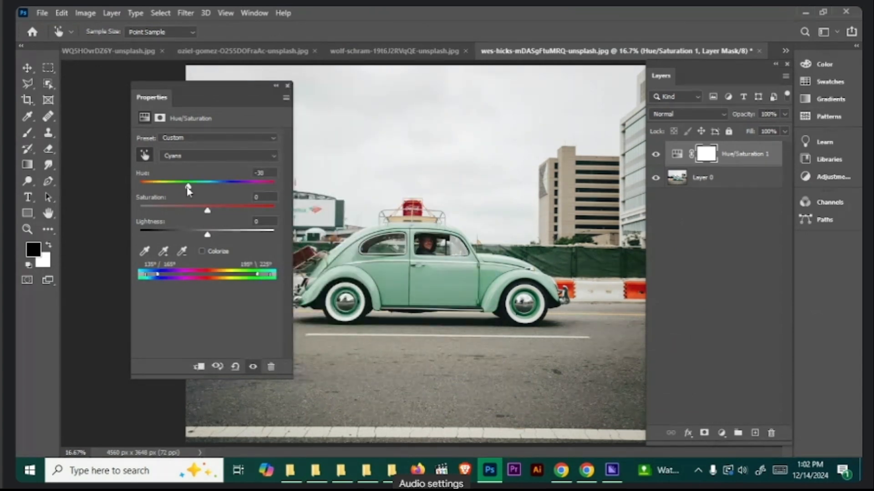
drag(187, 187, 158, 190)
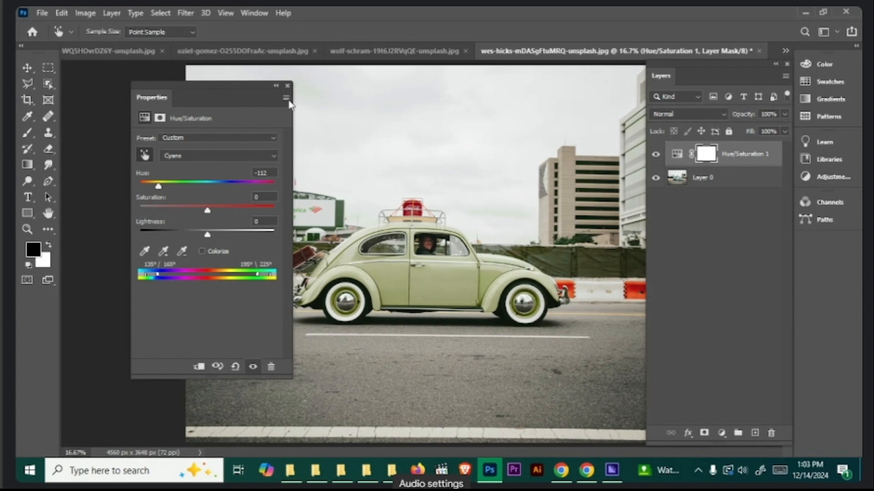
click(287, 85)
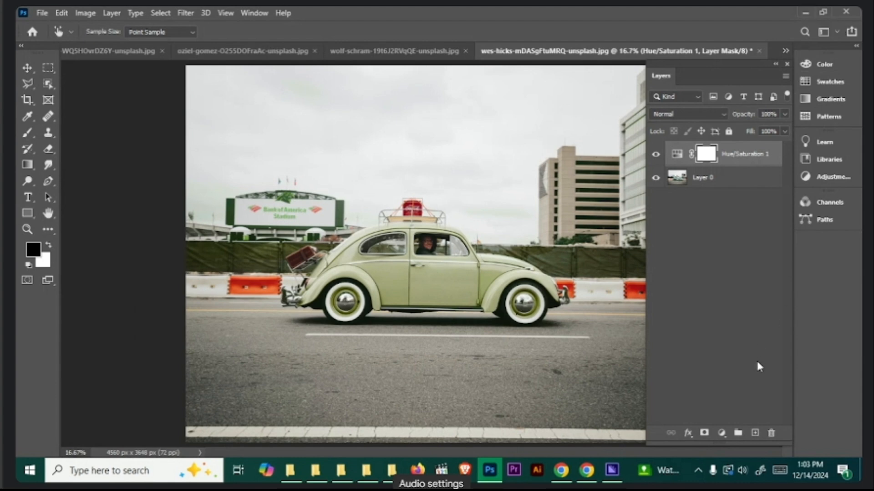
- Review the available adjustment layer types, then switch to the browser and search Unsplash for "desert"
click(722, 434)
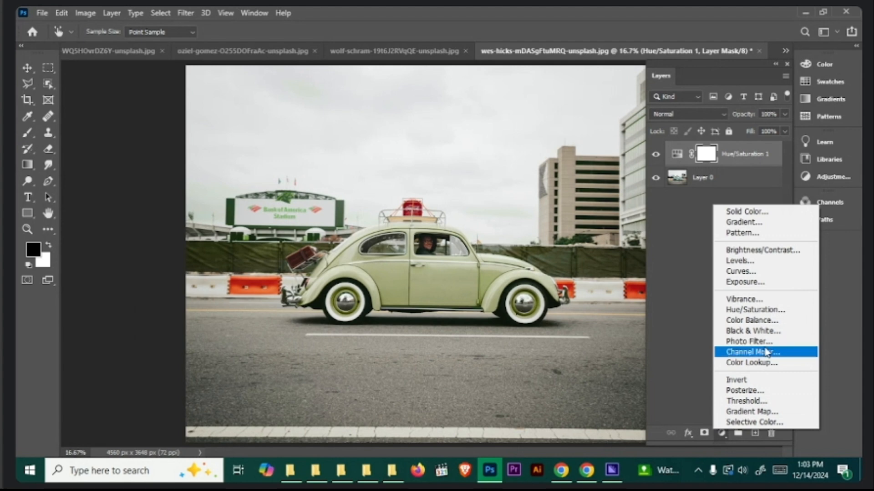
click(561, 471)
click(62, 109)
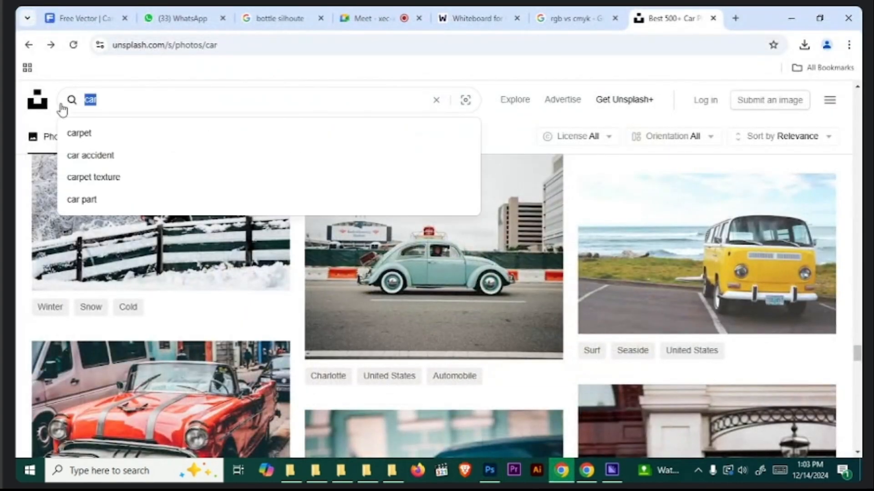
text(desert)
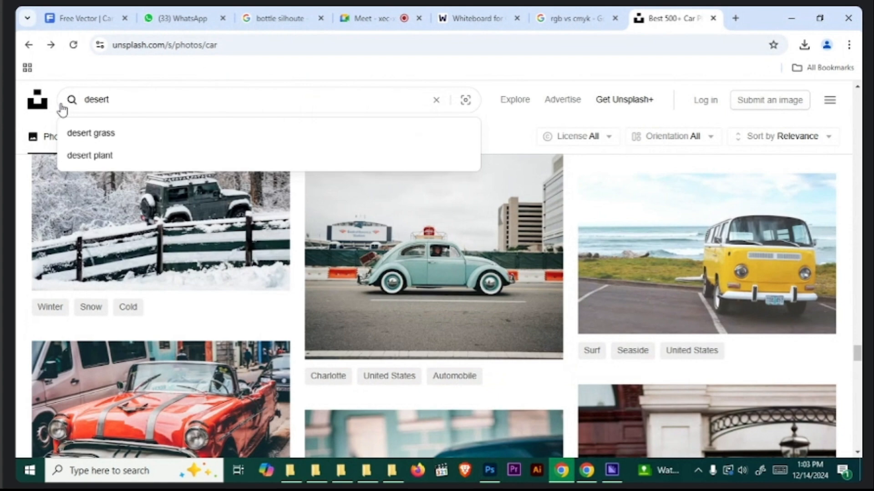
key(Return)
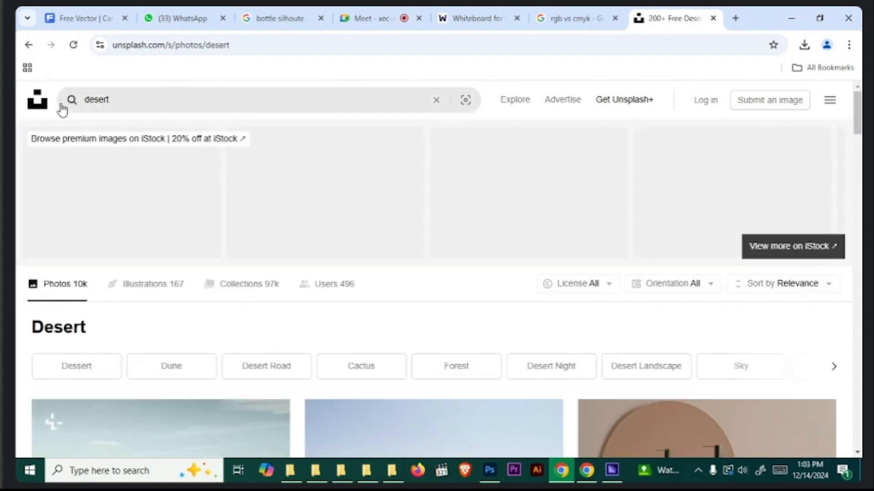
- Look through the desert search results for a suitable landscape photo
scroll(333, 313, down, 5)
scroll(365, 376, down, 6)
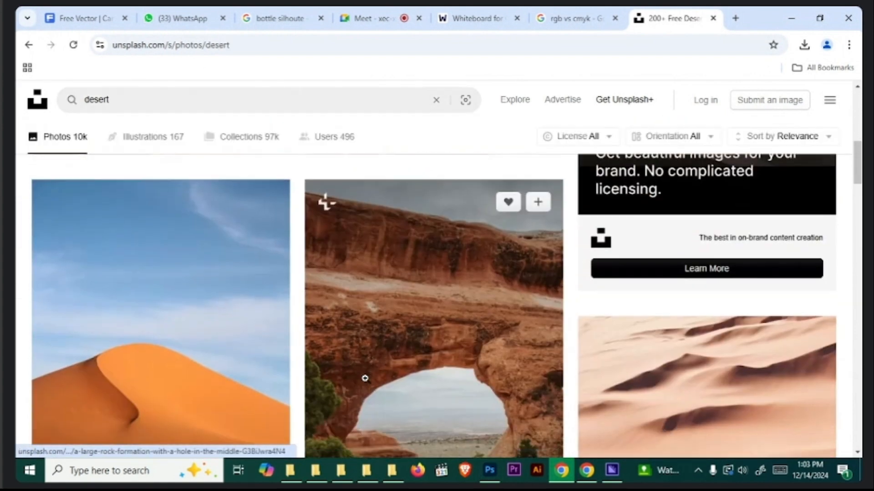
scroll(367, 381, down, 6)
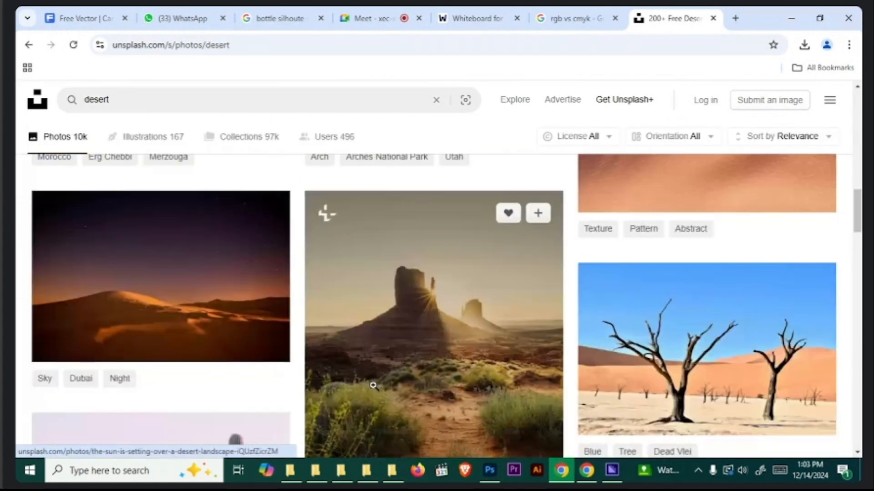